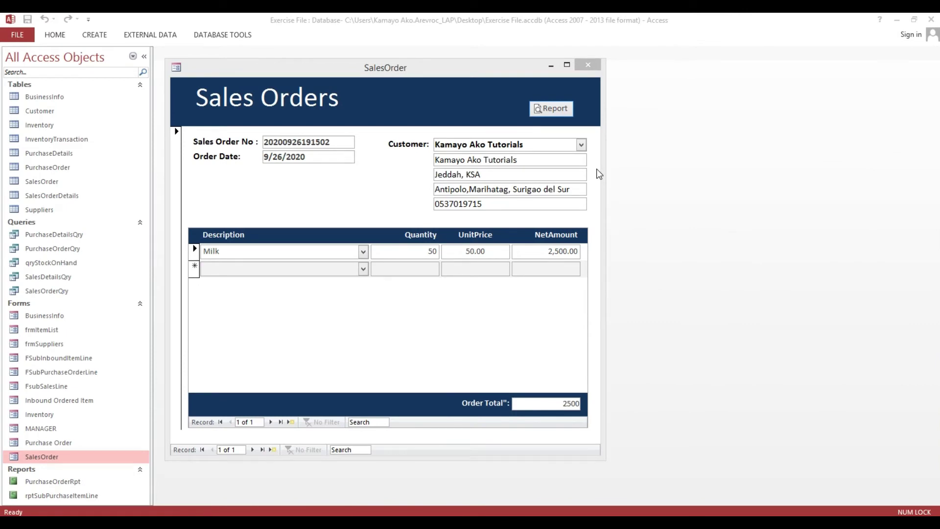
Move the SalesOrder form window aside and close it
drag(401, 66, 461, 74)
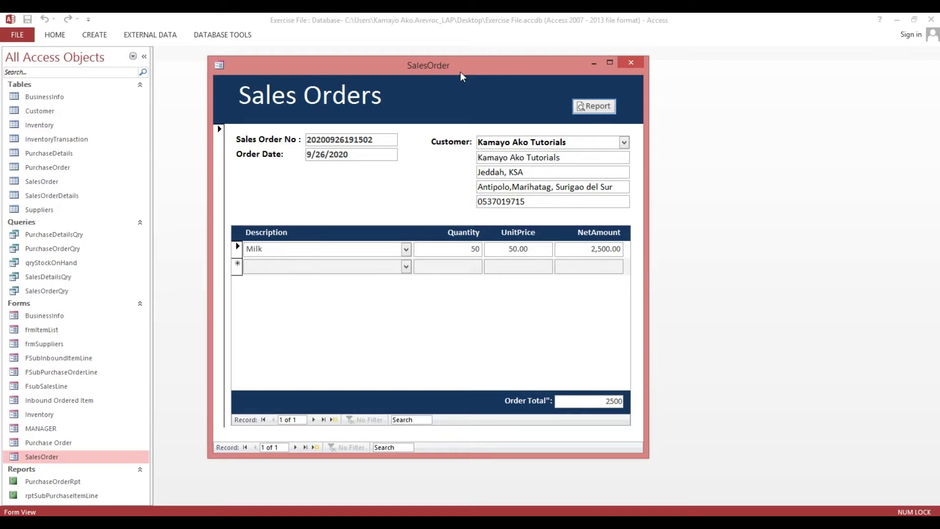
click(636, 63)
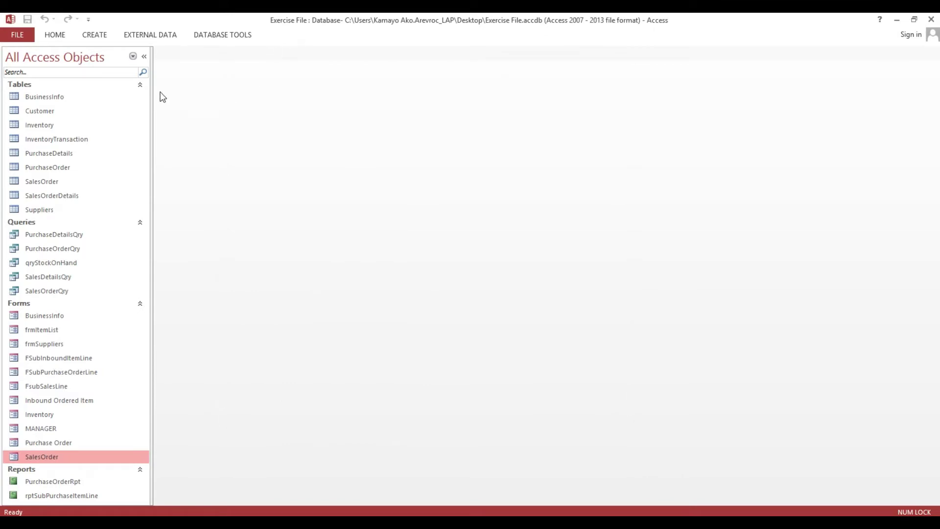
Check the SalesDetailsQry datasheet's Milk line, then select the query as the report source
double_click(58, 278)
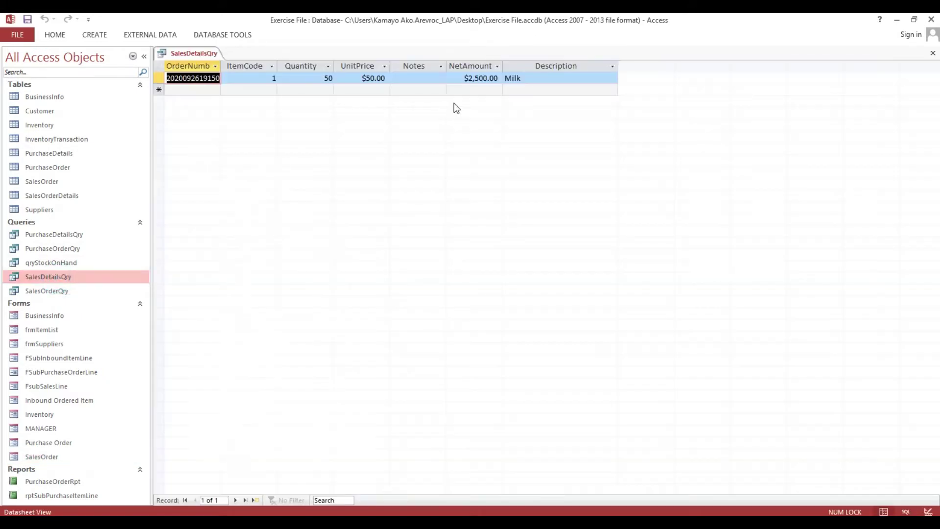
click(933, 52)
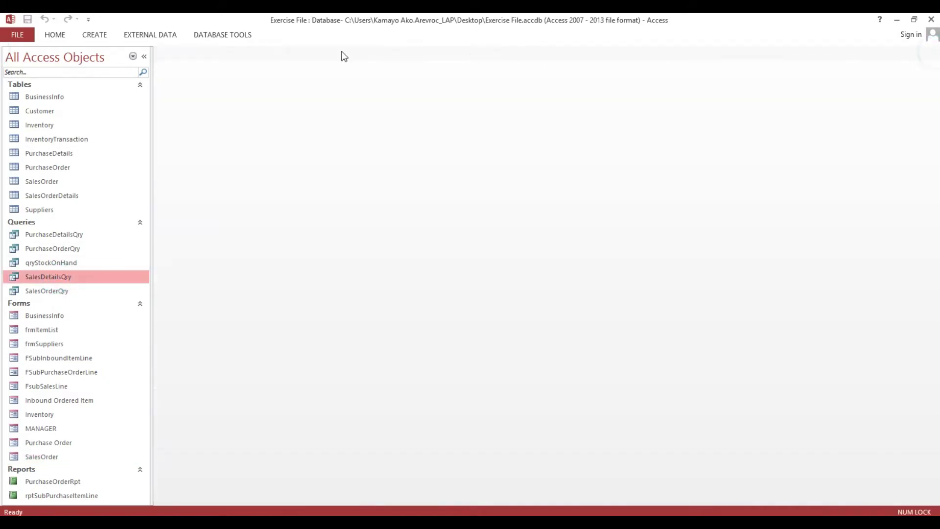
click(95, 36)
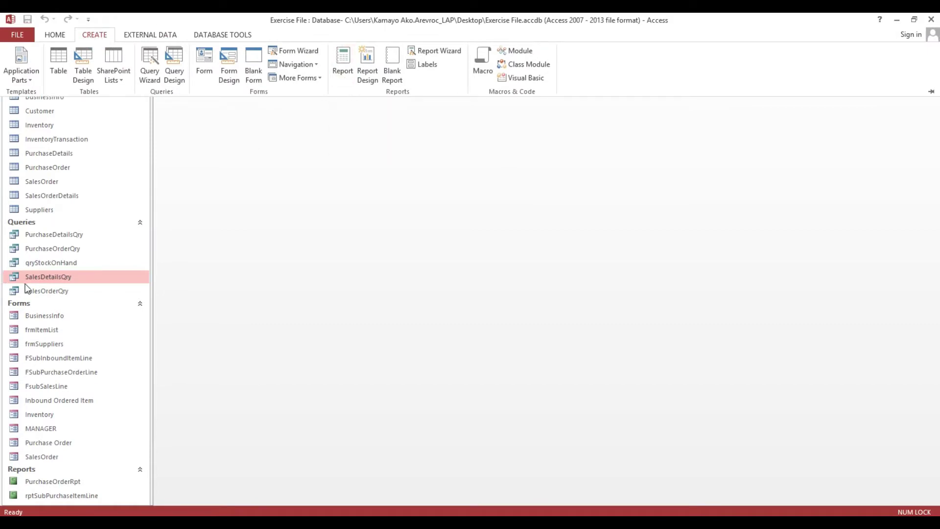
click(49, 279)
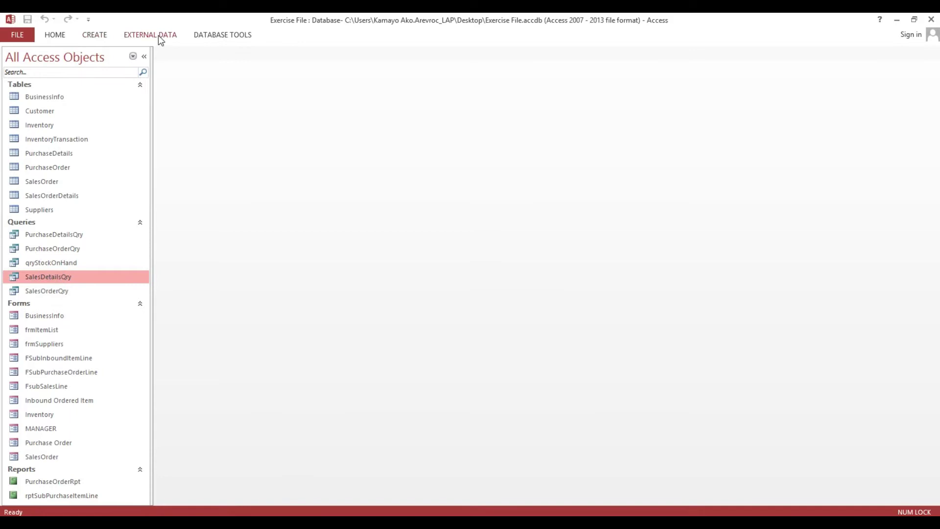
click(96, 36)
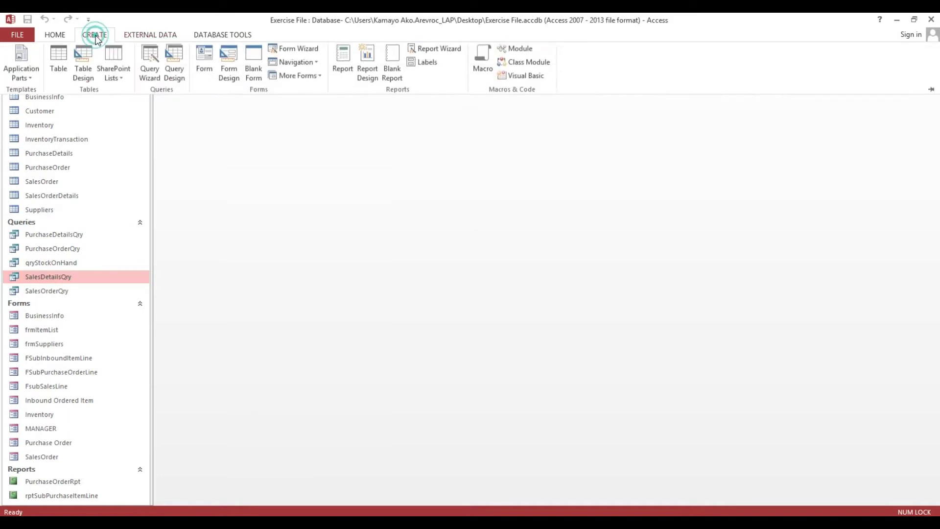
Generate the SalesDetailsQry report and delete its header logo, title, date and time in Design View
click(342, 69)
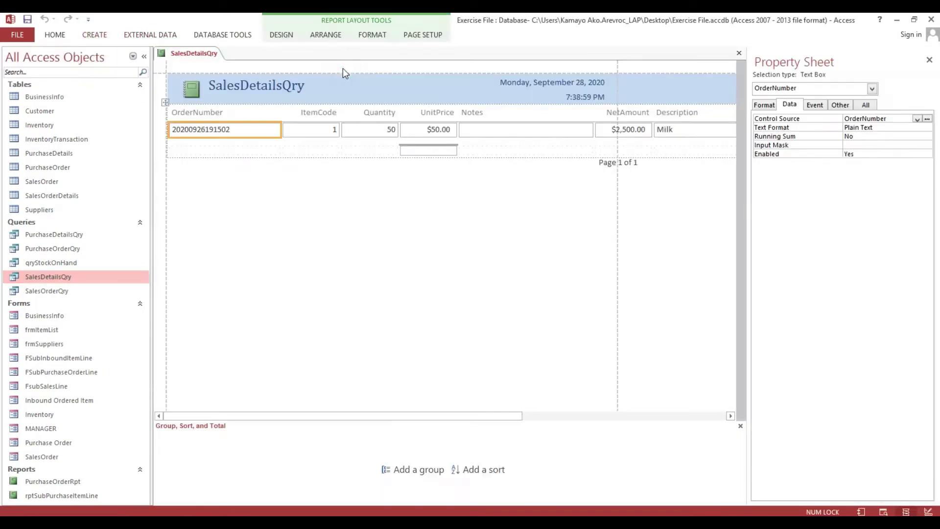
right_click(409, 220)
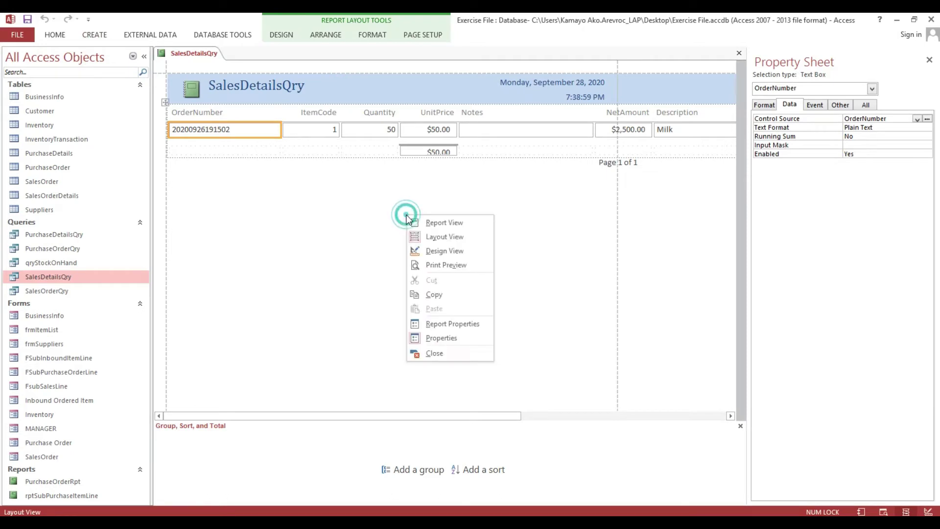
click(429, 251)
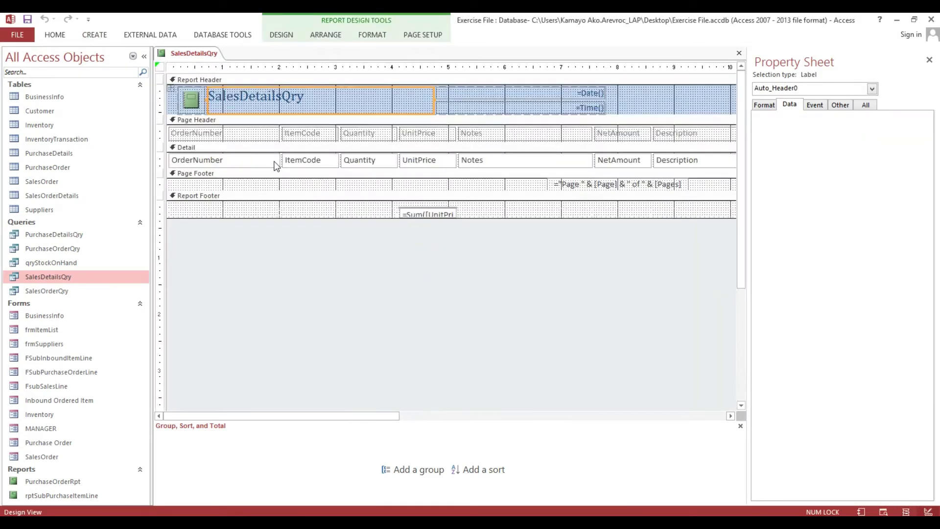
click(171, 89)
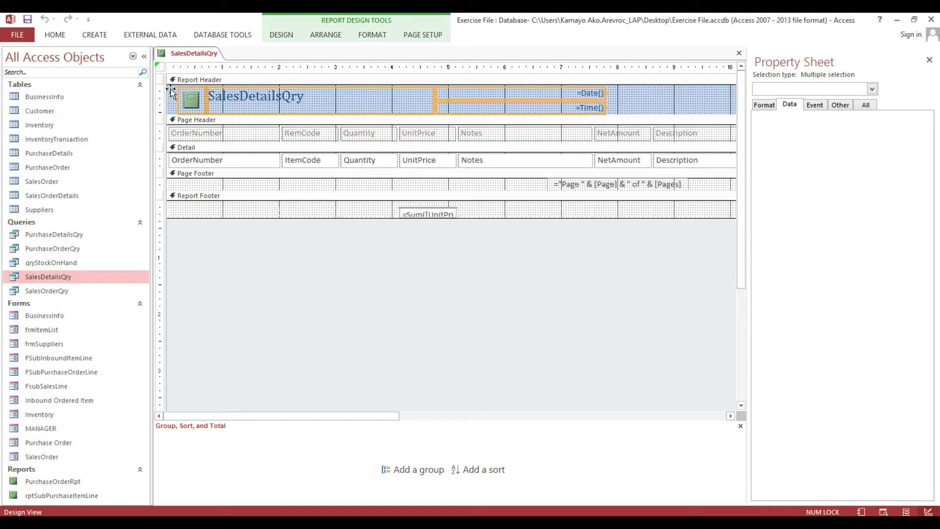
key(Delete)
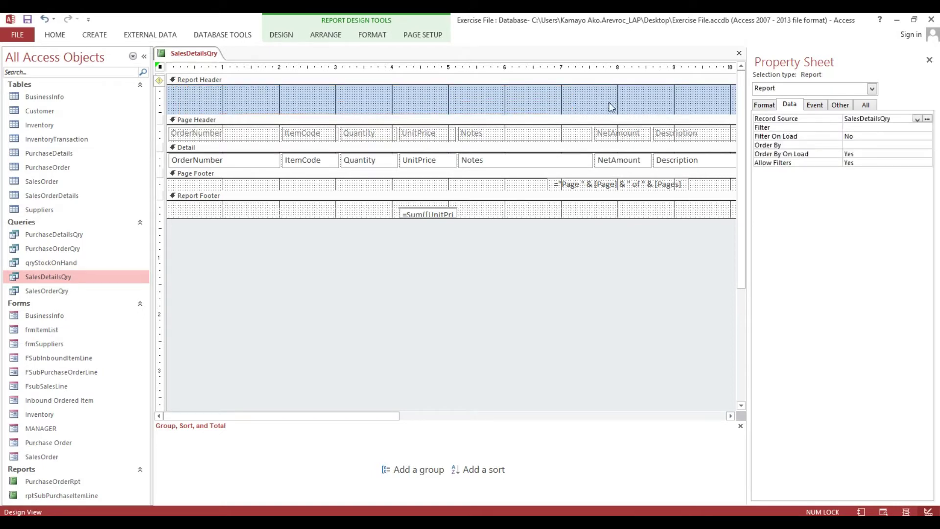
Remove the footer layout and move the UnitPrice sum right, under NetAmount
click(525, 106)
click(157, 210)
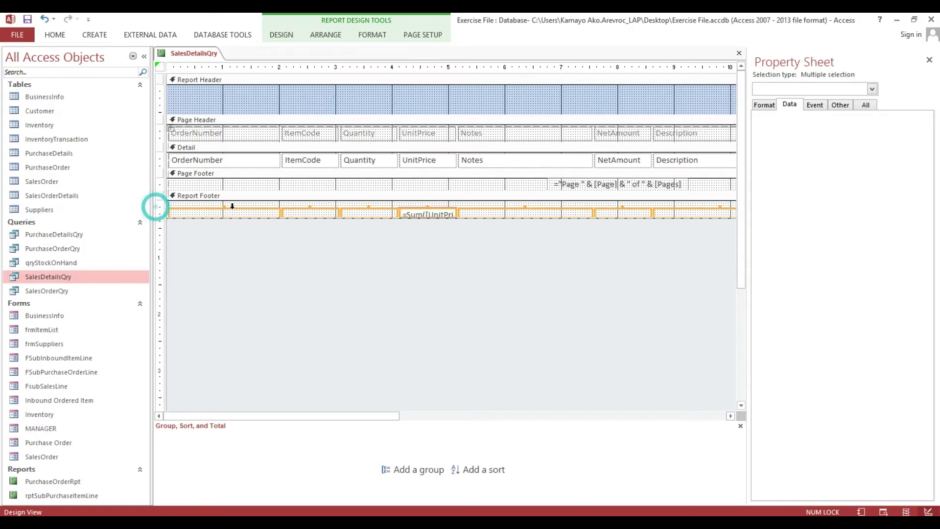
right_click(255, 210)
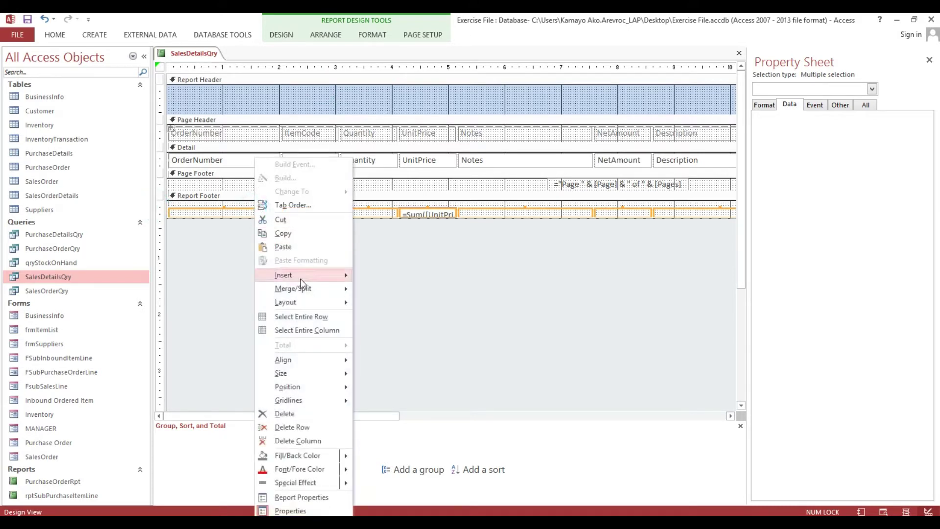
mouse_move(286, 301)
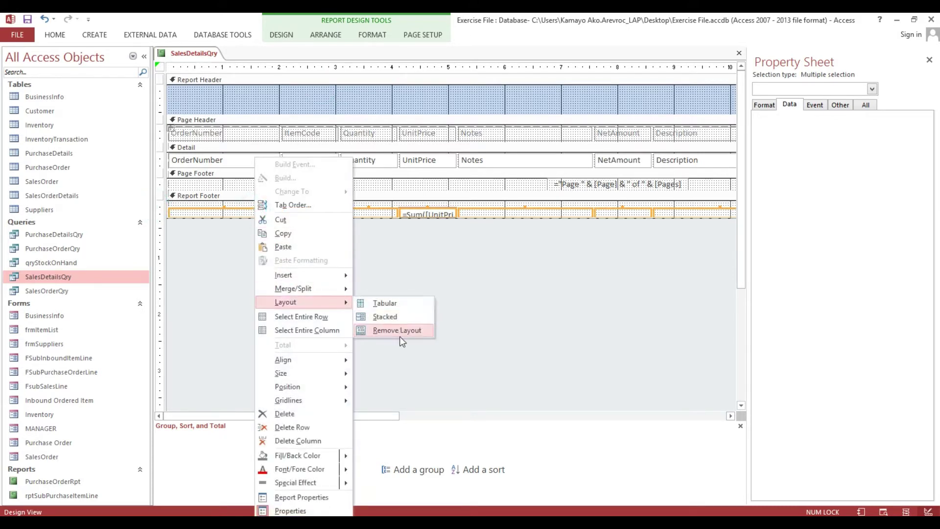
click(400, 336)
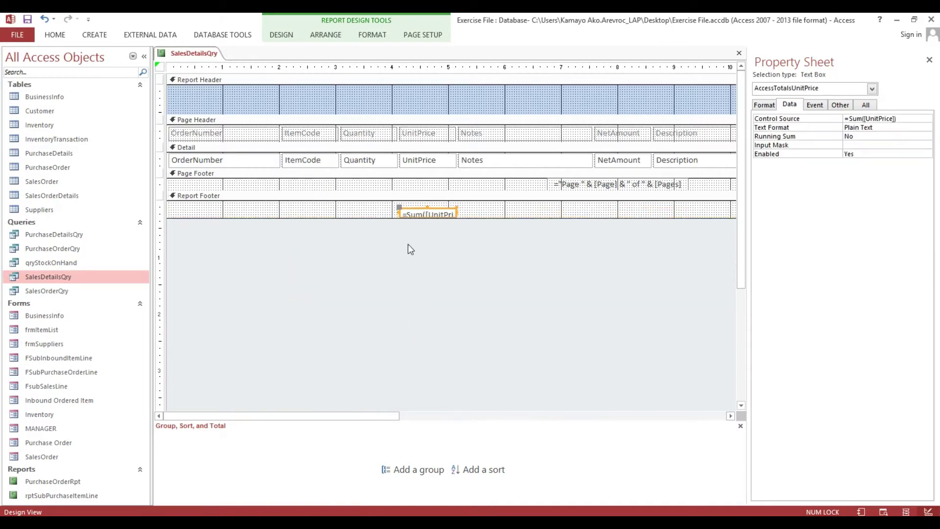
click(408, 247)
click(415, 208)
drag(416, 208, 624, 208)
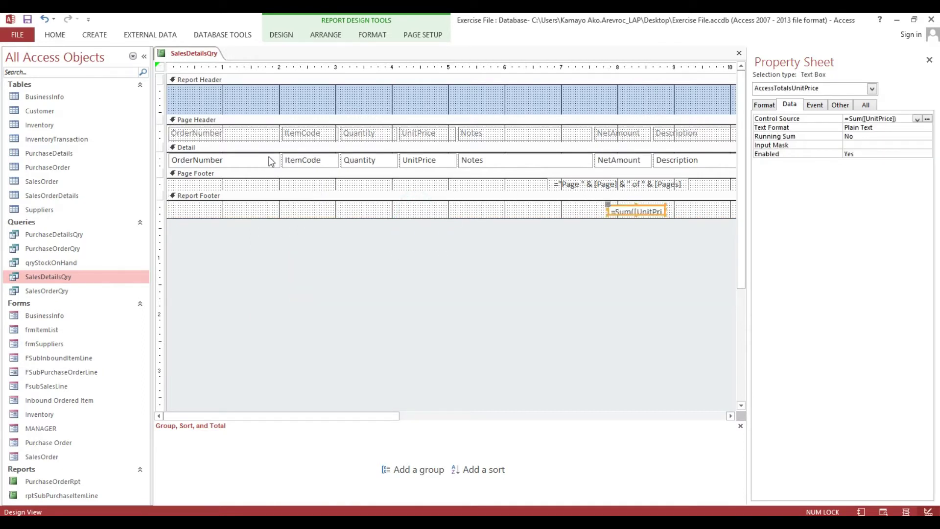
click(214, 260)
Give the report header a white background and collapse it to zero height
click(220, 113)
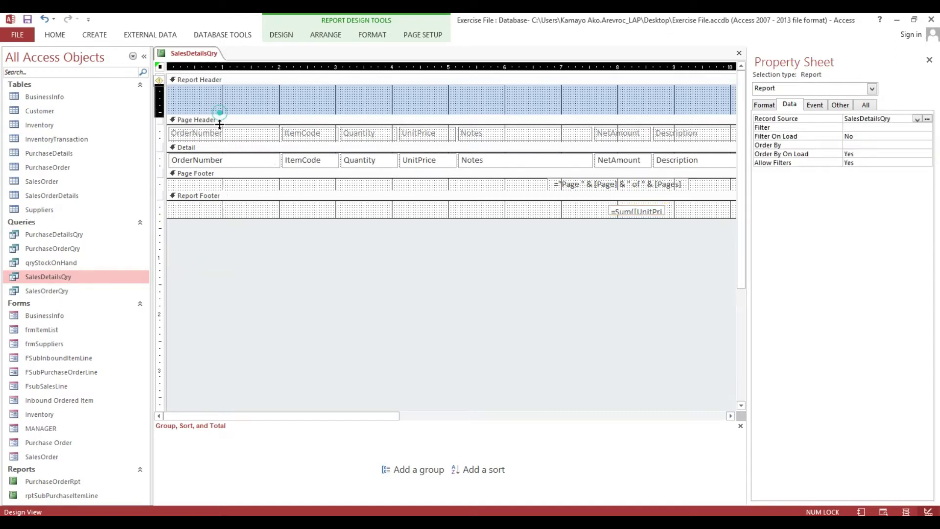
drag(220, 124, 220, 133)
right_click(220, 101)
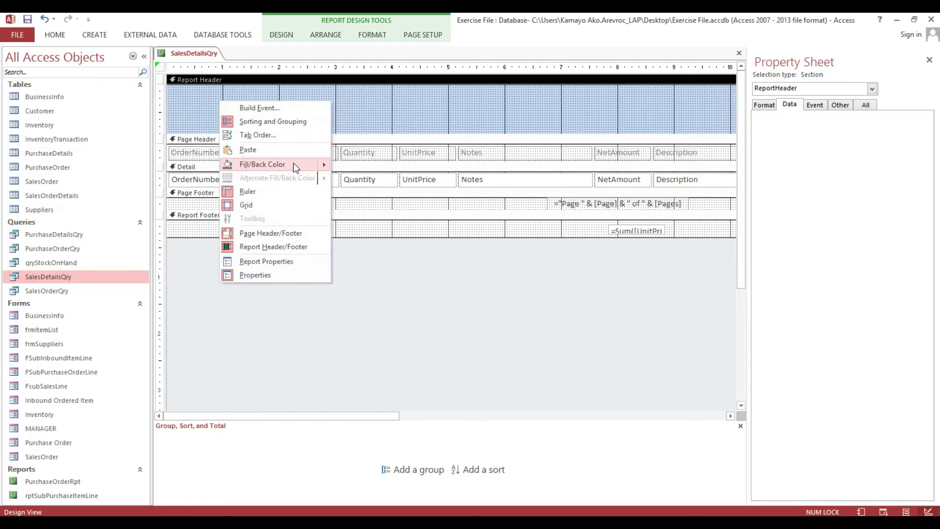
mouse_move(263, 165)
click(340, 184)
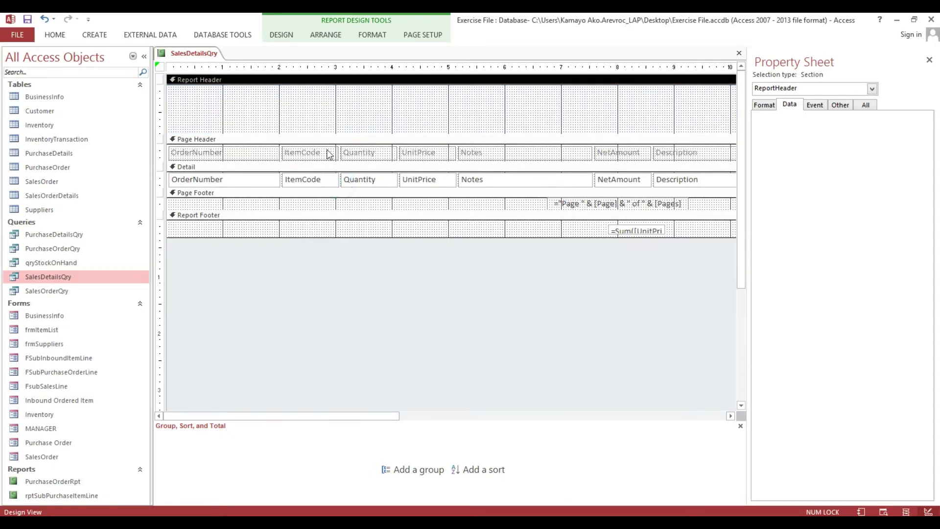
drag(441, 134, 441, 85)
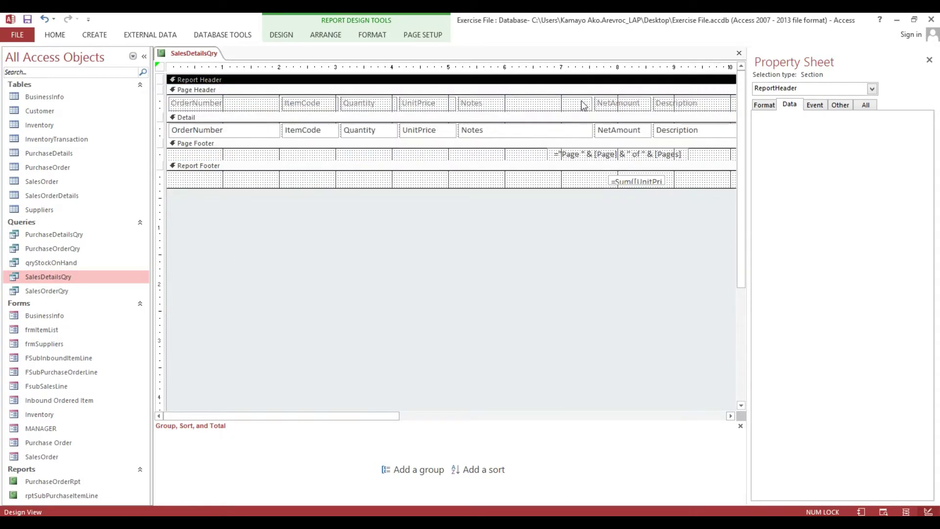
click(165, 100)
Set the detail-row fields' Back Style and Border Style to Transparent in the Property Sheet
shift+click(167, 131)
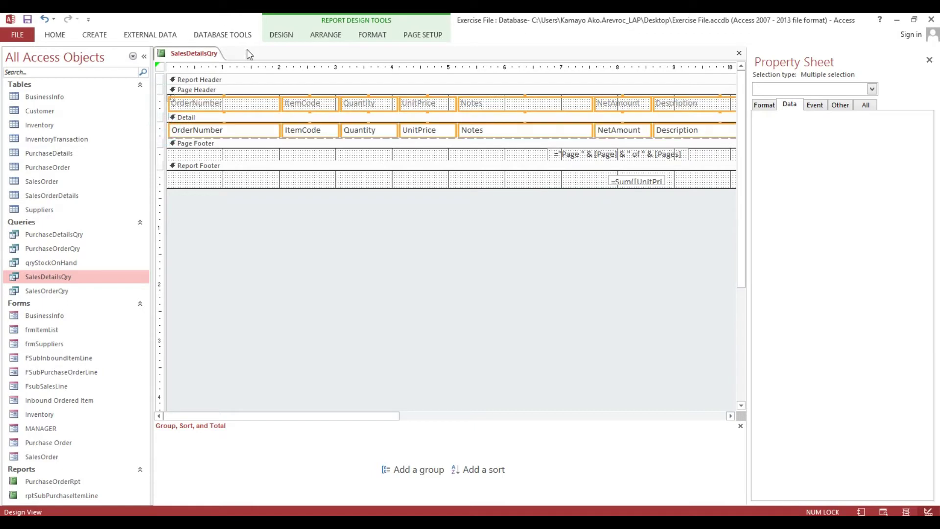
click(53, 36)
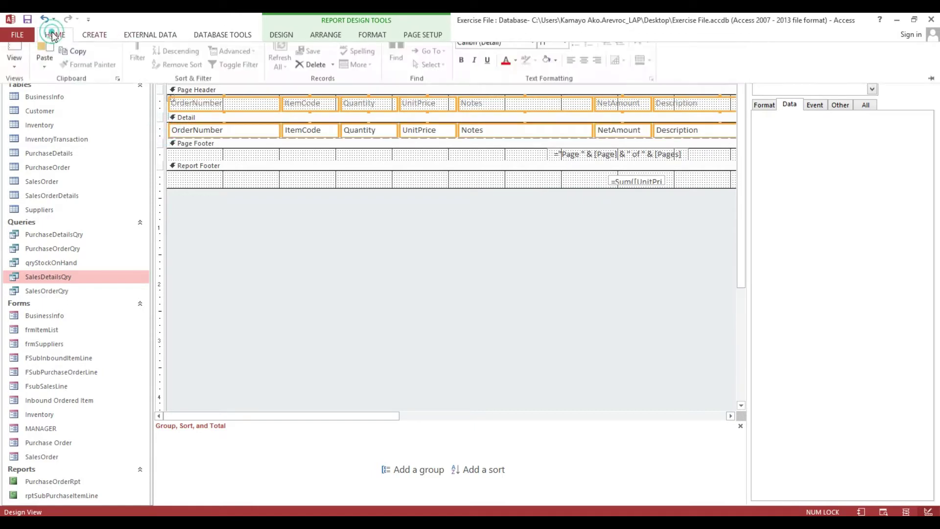
click(757, 105)
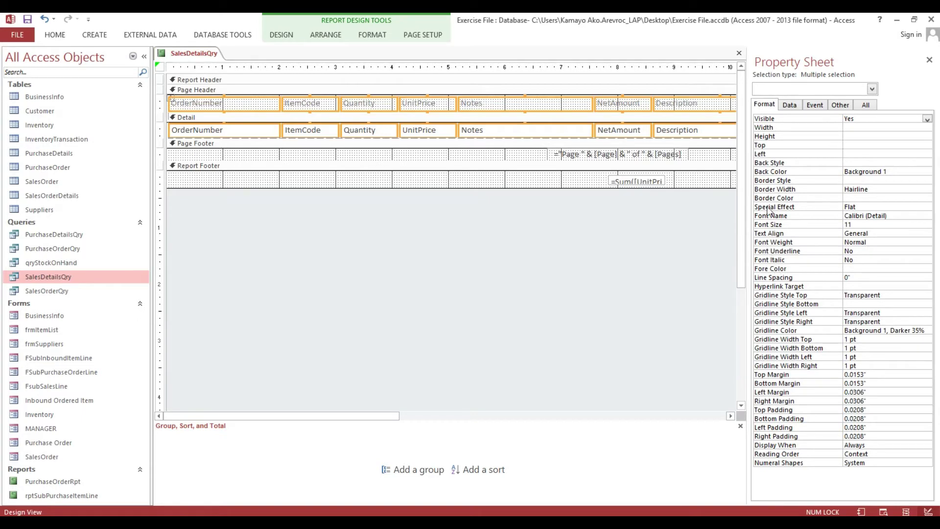
click(762, 180)
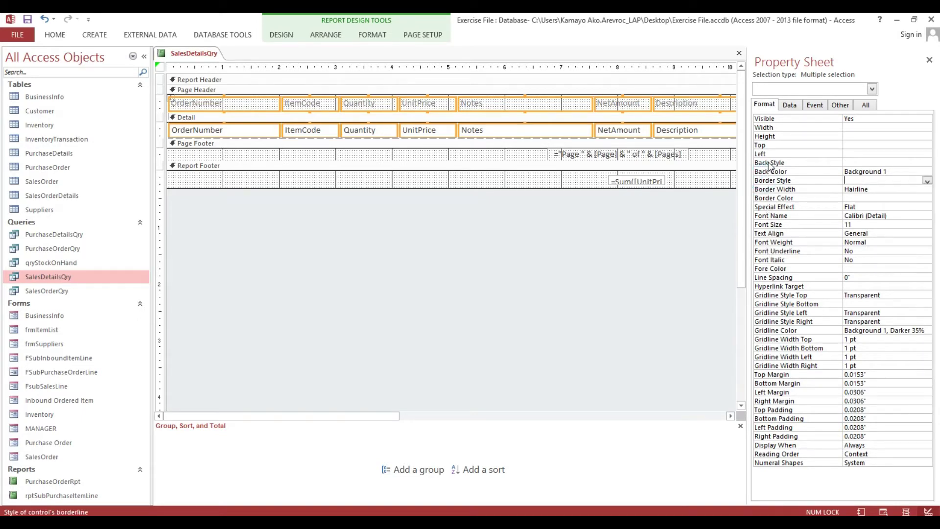
click(504, 169)
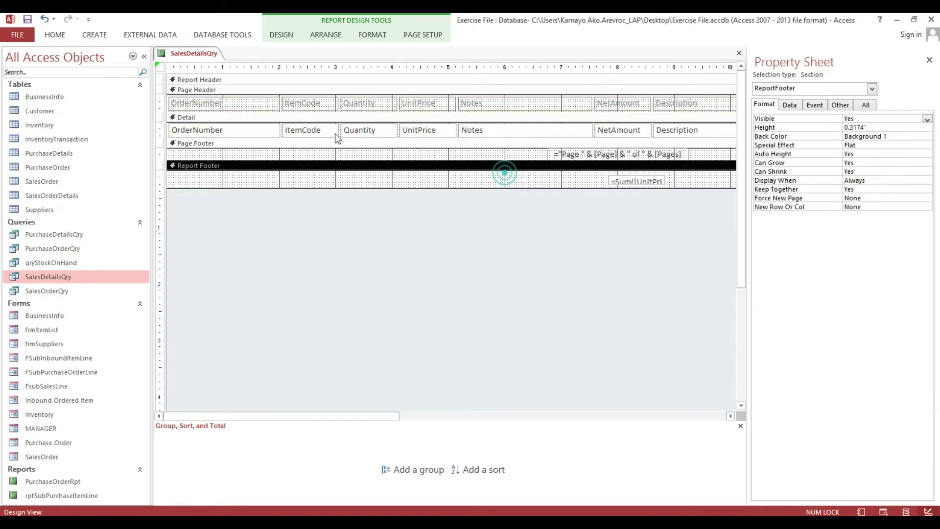
click(163, 132)
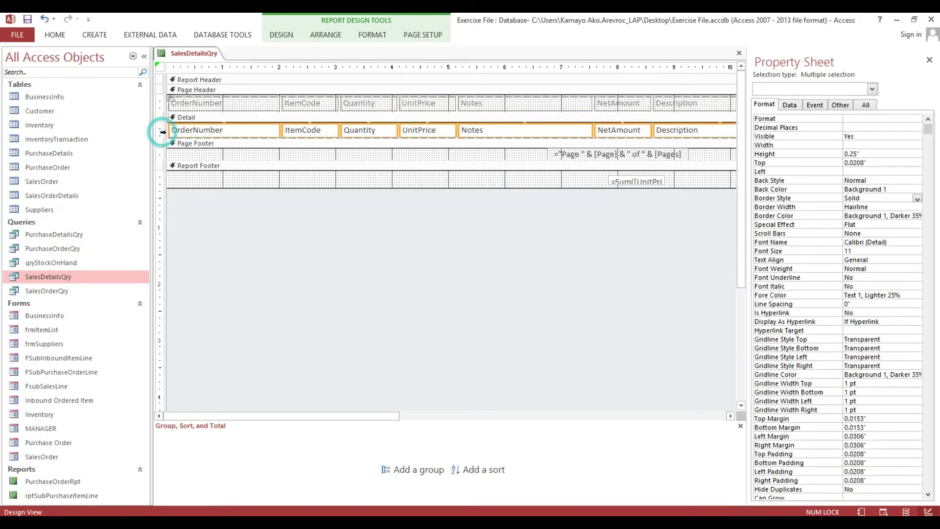
double_click(891, 181)
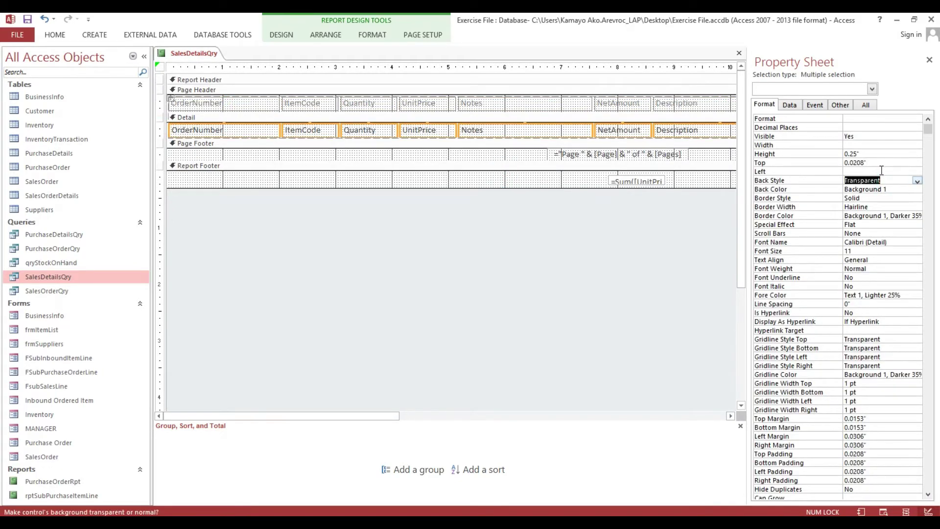
click(796, 197)
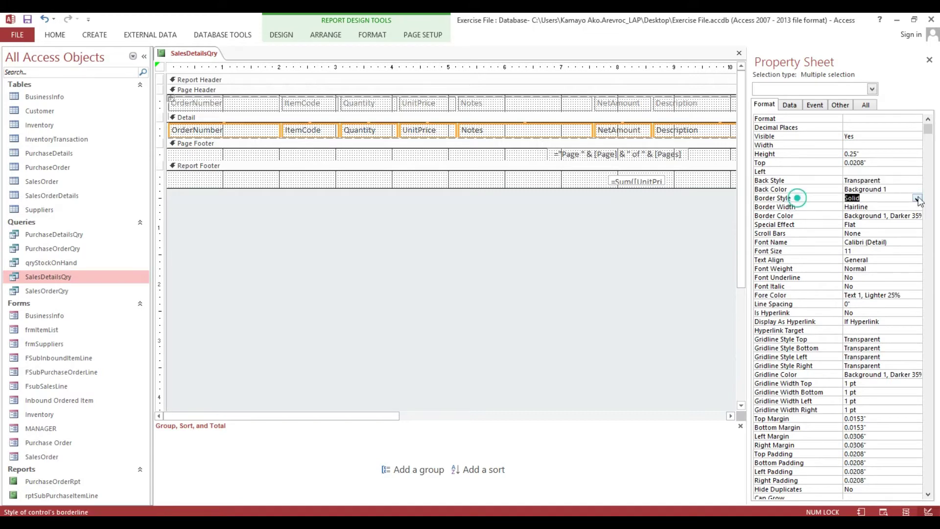
click(917, 199)
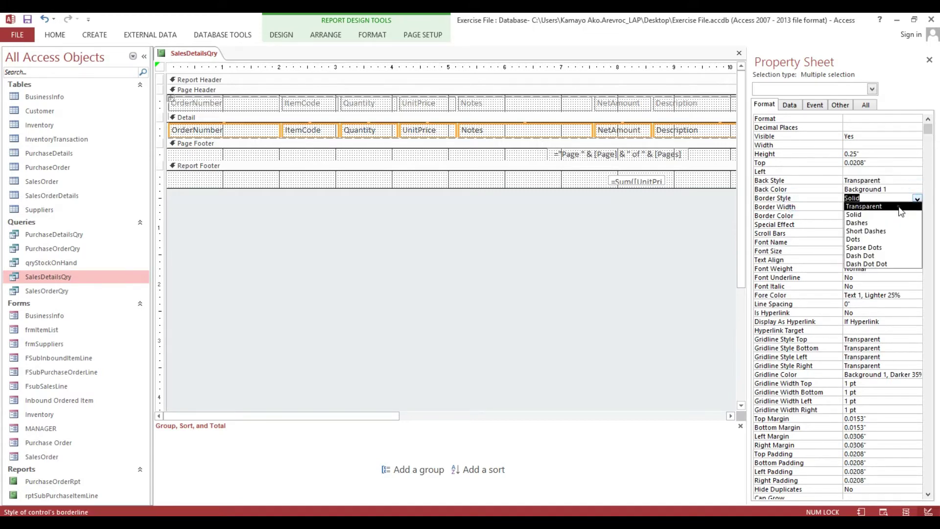
click(872, 206)
Make the page header column labels black
click(160, 104)
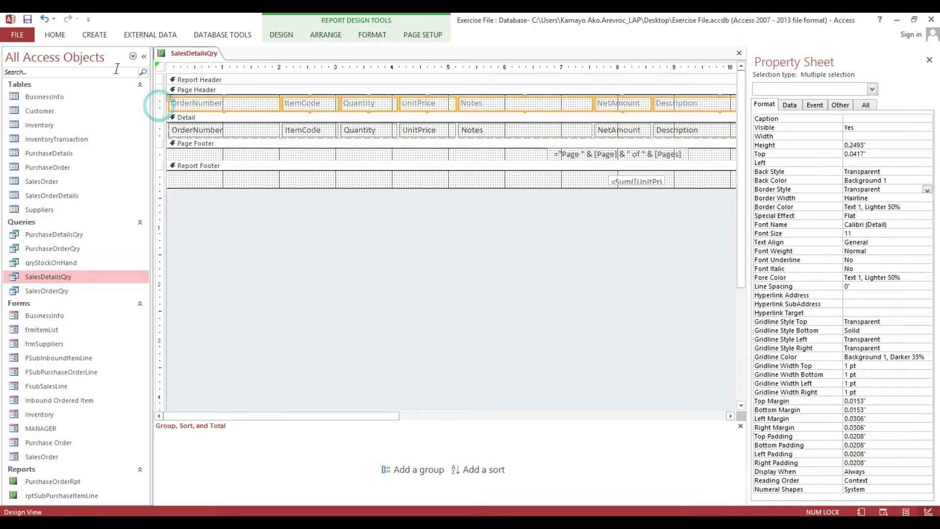
click(55, 35)
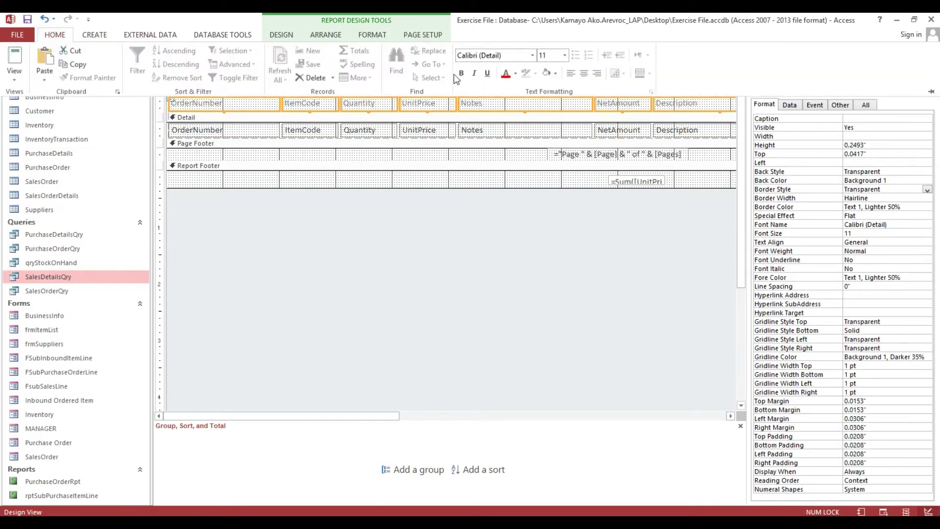
click(515, 76)
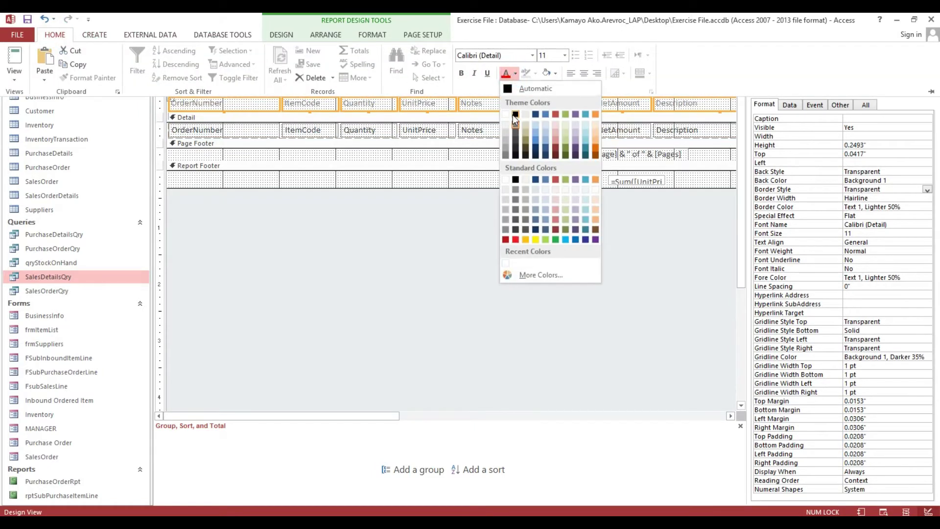
click(516, 116)
Centre the OrderNumber and ItemCode columns, labels and fields
drag(223, 221, 244, 93)
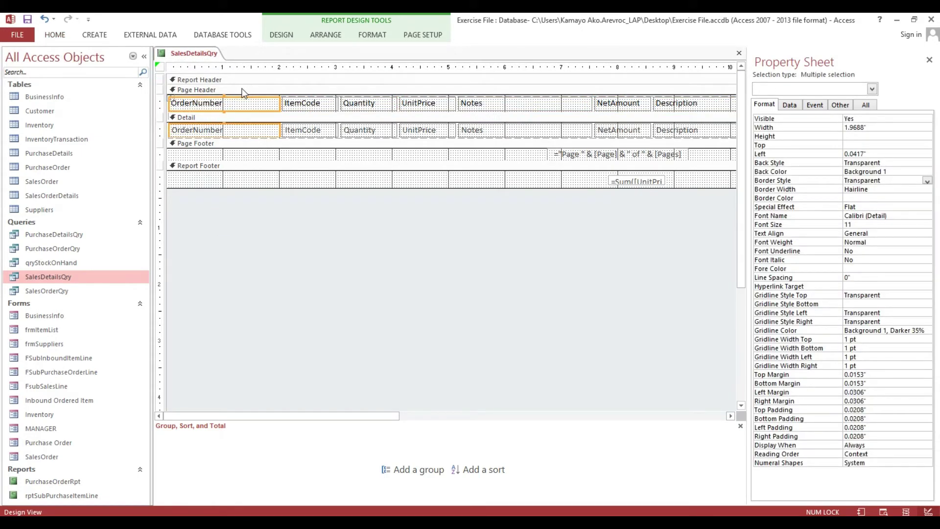
click(54, 34)
click(584, 73)
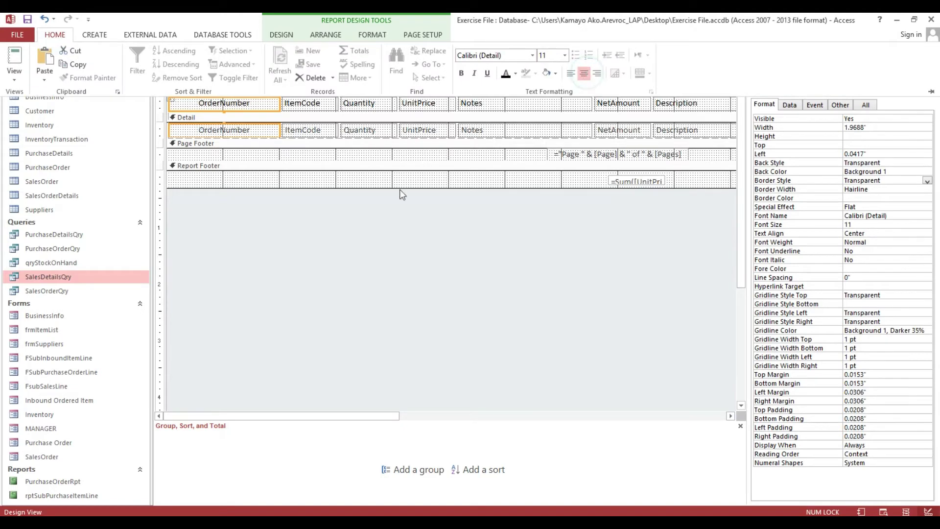
click(395, 198)
drag(291, 214, 331, 98)
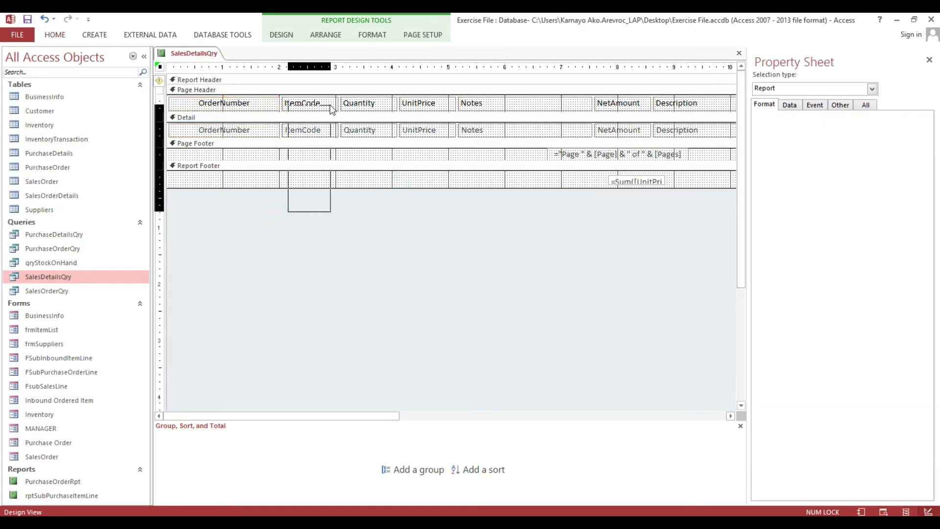
click(57, 35)
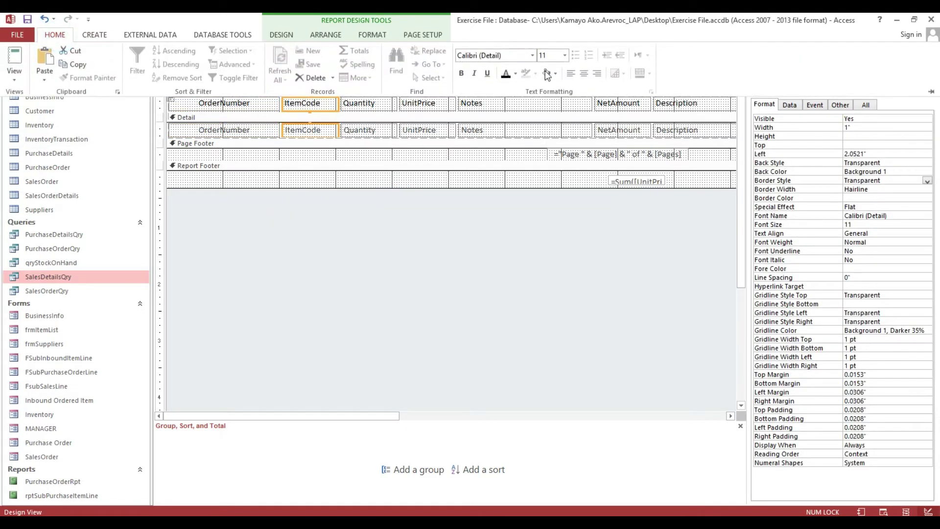
click(584, 73)
Rename the ItemCode heading to 'Item Code'
click(516, 215)
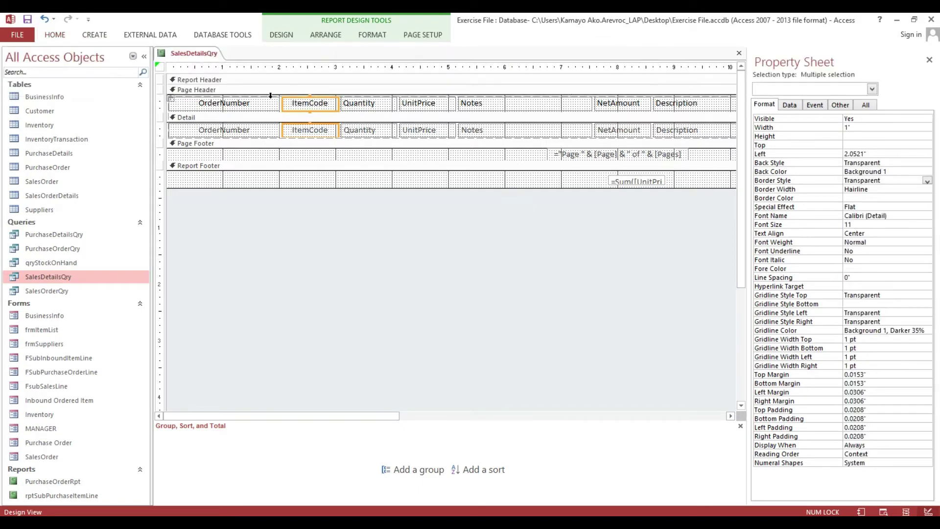
click(297, 181)
click(304, 101)
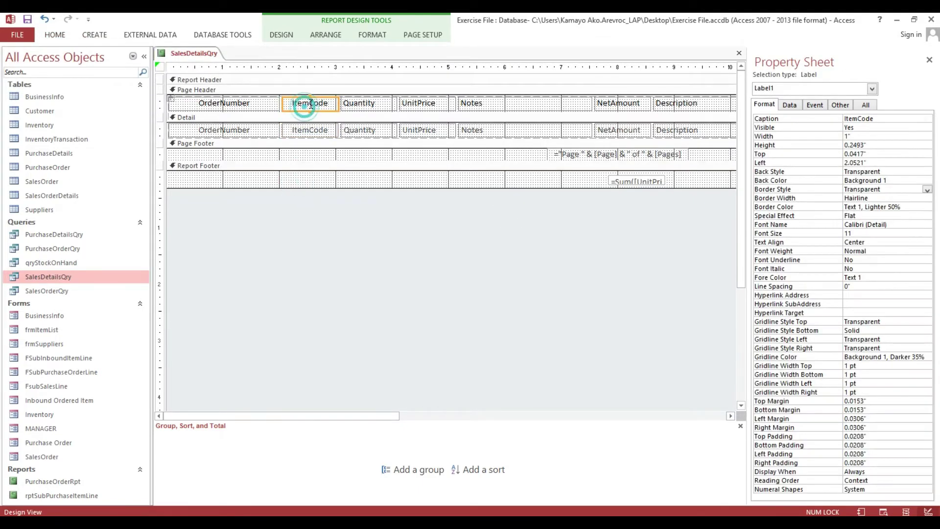
click(325, 186)
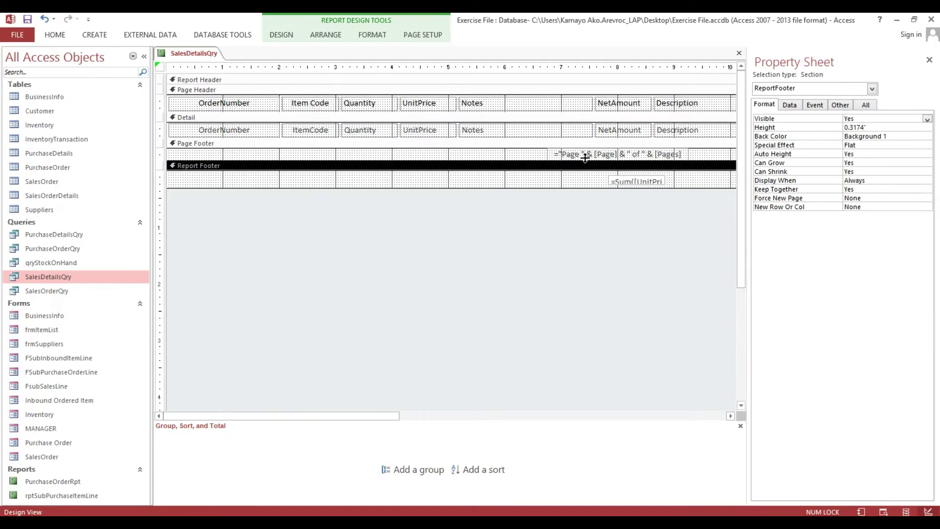
Delete the Notes column and move Description to just after Item Code
drag(501, 234, 511, 107)
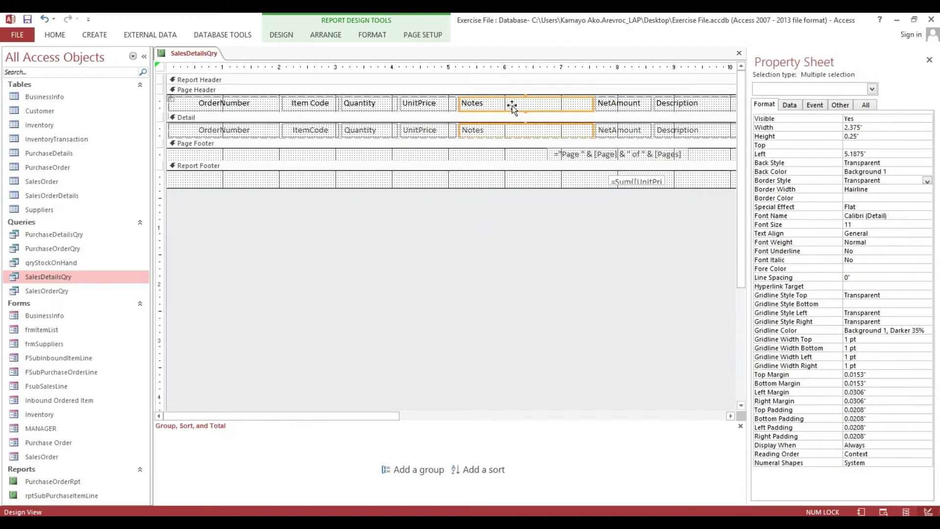
key(Delete)
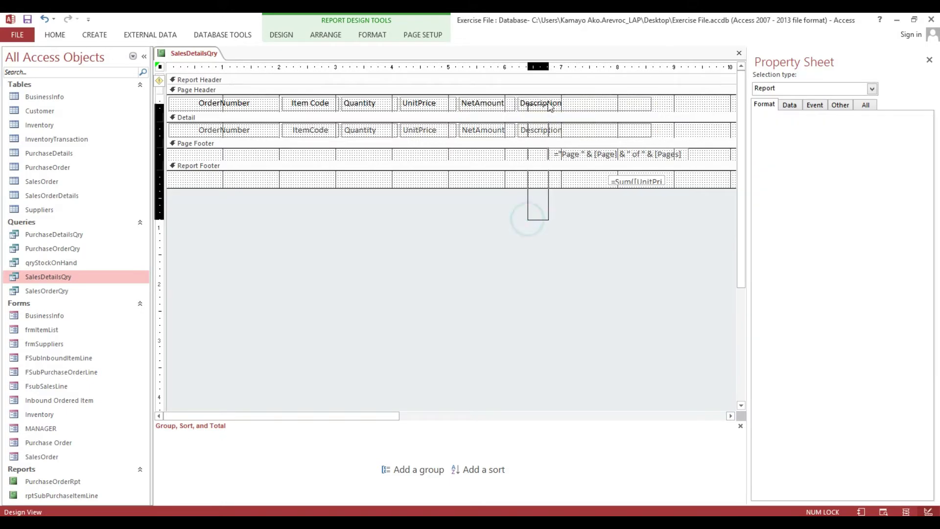
drag(531, 225, 545, 109)
click(548, 179)
click(543, 131)
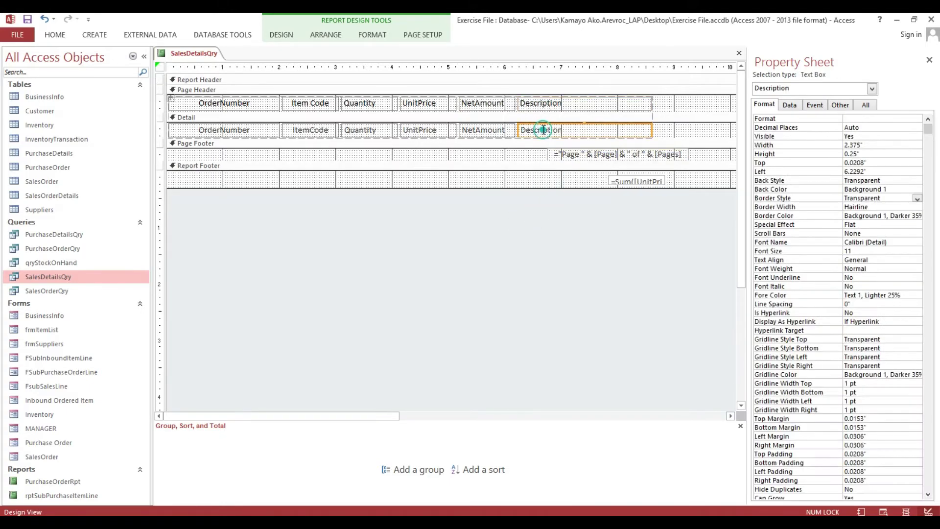
shift+click(546, 108)
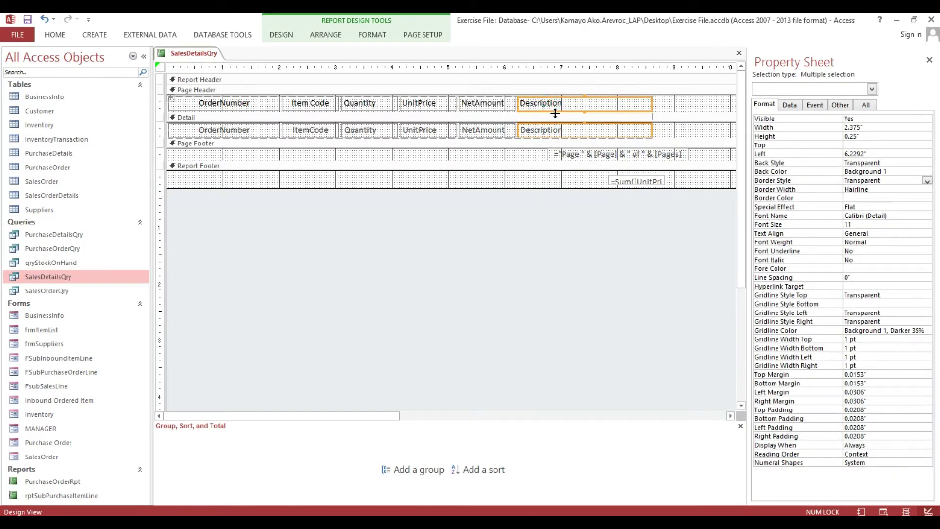
drag(556, 113, 336, 109)
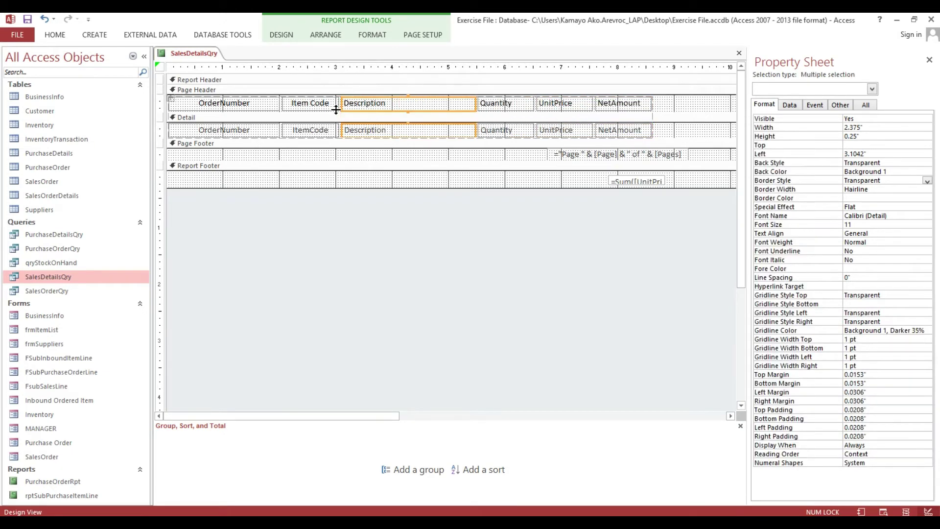
Select the Quantity heading and field for alignment
click(504, 104)
shift+click(504, 129)
click(55, 35)
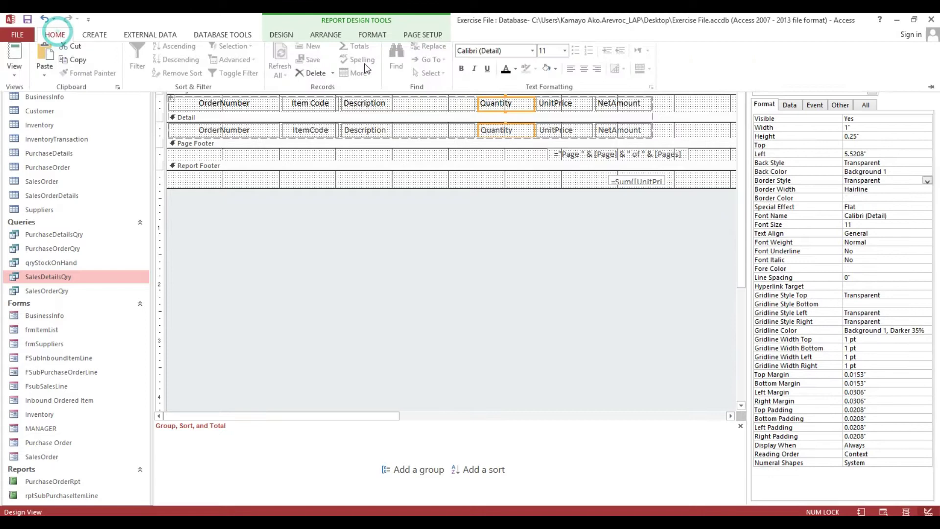
Right-align the Quantity column and centre the UnitPrice column
click(597, 73)
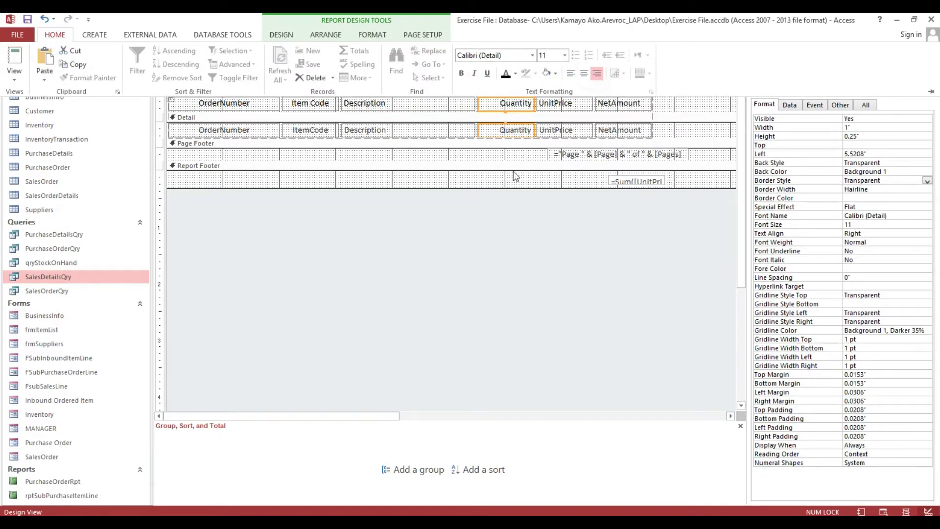
click(563, 131)
click(557, 104)
shift+click(556, 135)
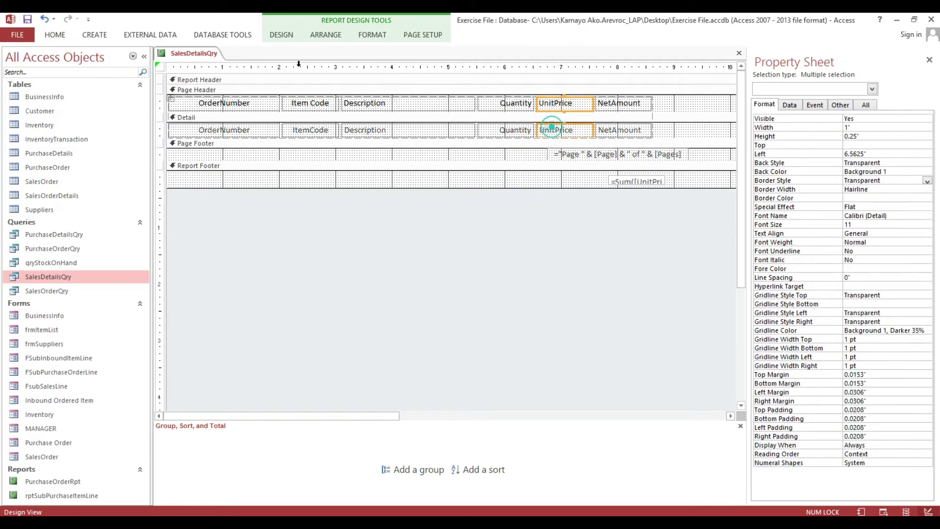
click(55, 34)
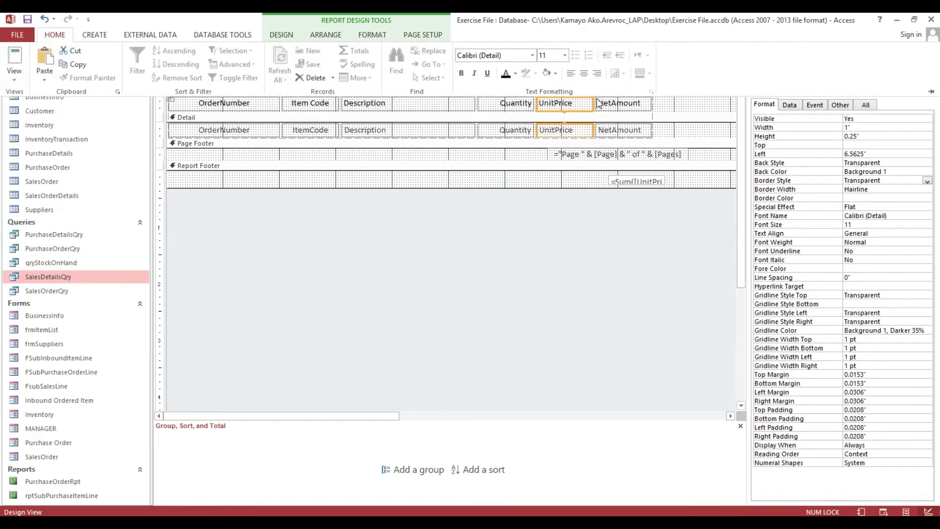
click(584, 73)
Move the page-number box further left in the page footer
click(631, 158)
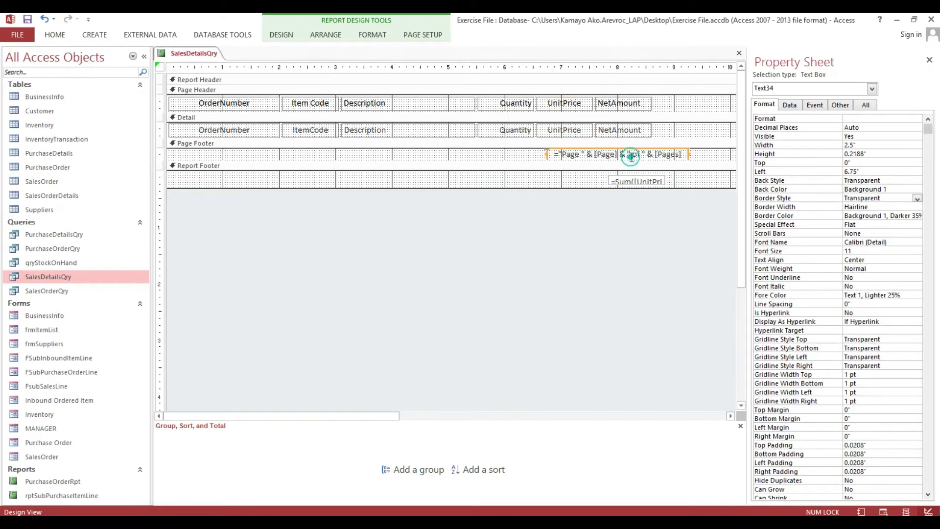
click(270, 132)
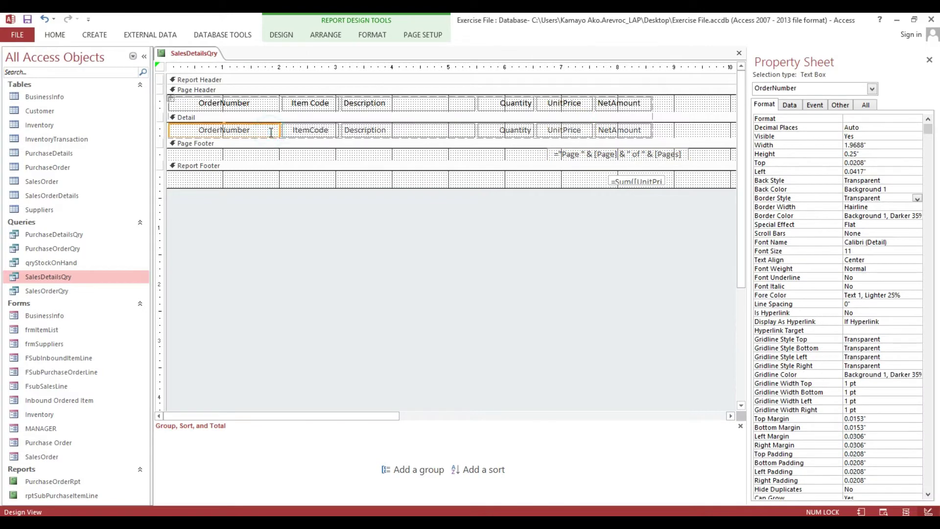
click(623, 155)
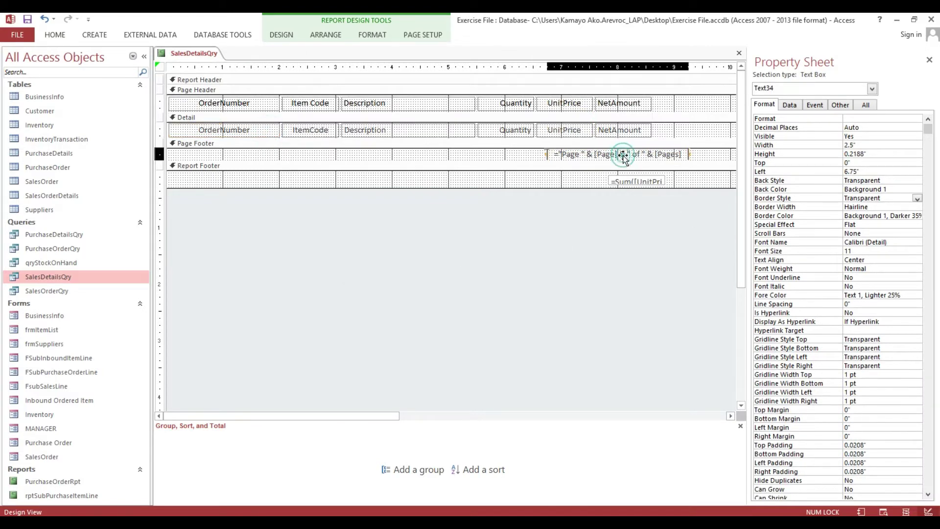
drag(622, 155, 582, 156)
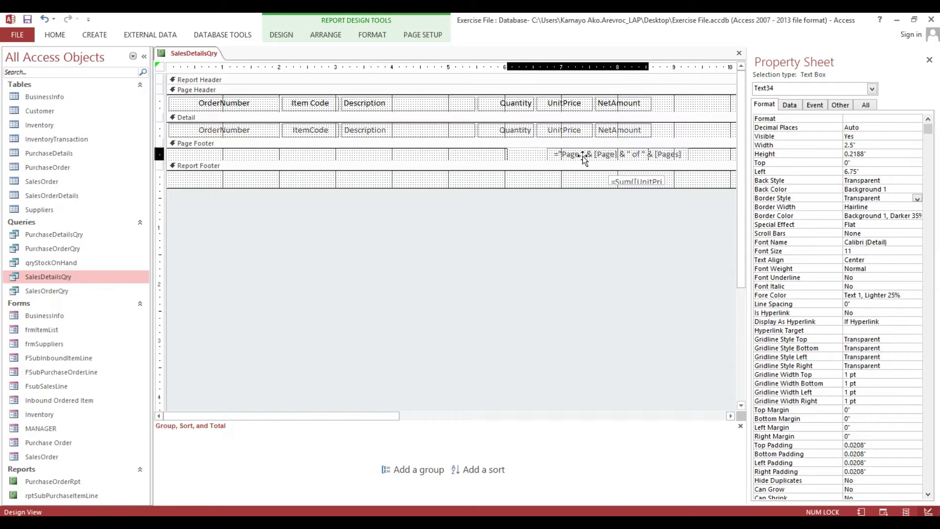
Shift the UnitPrice sum box left, size it to fit, and nudge it up-right
click(637, 181)
drag(631, 180, 617, 183)
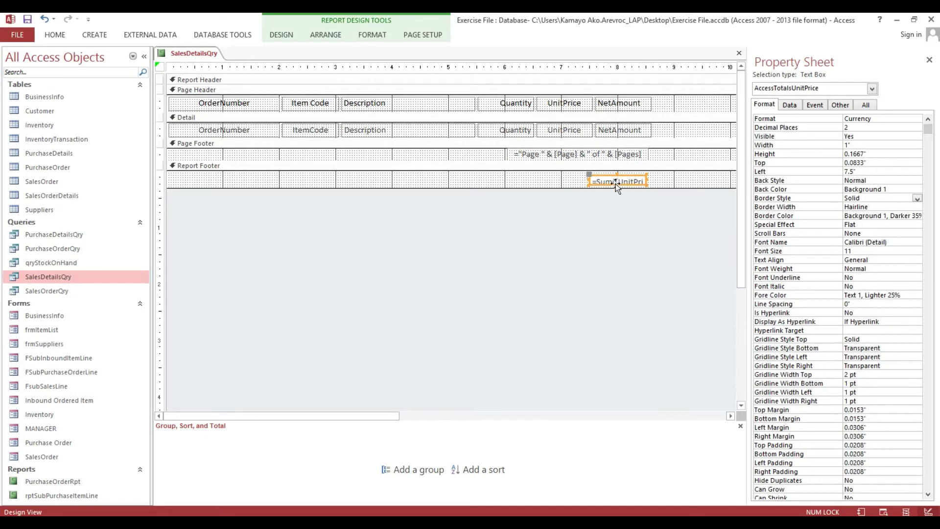
right_click(616, 184)
mouse_move(642, 346)
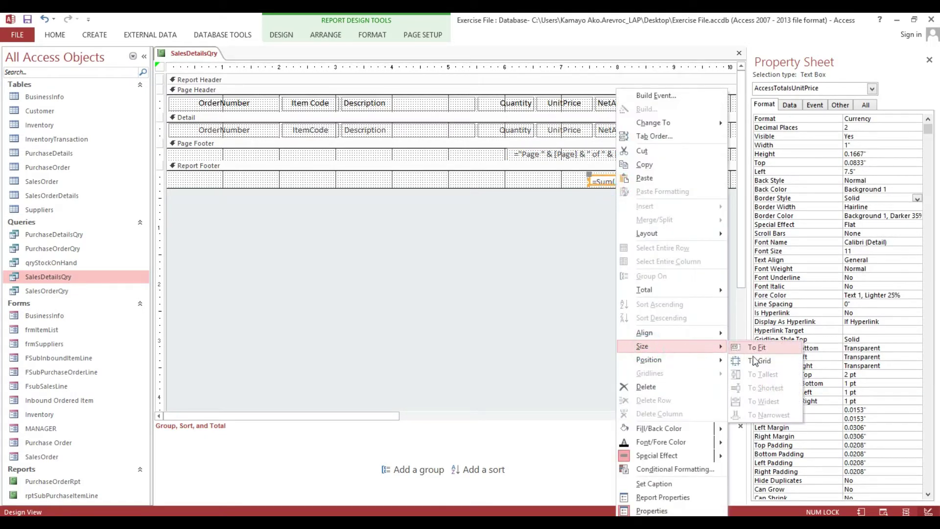
click(755, 349)
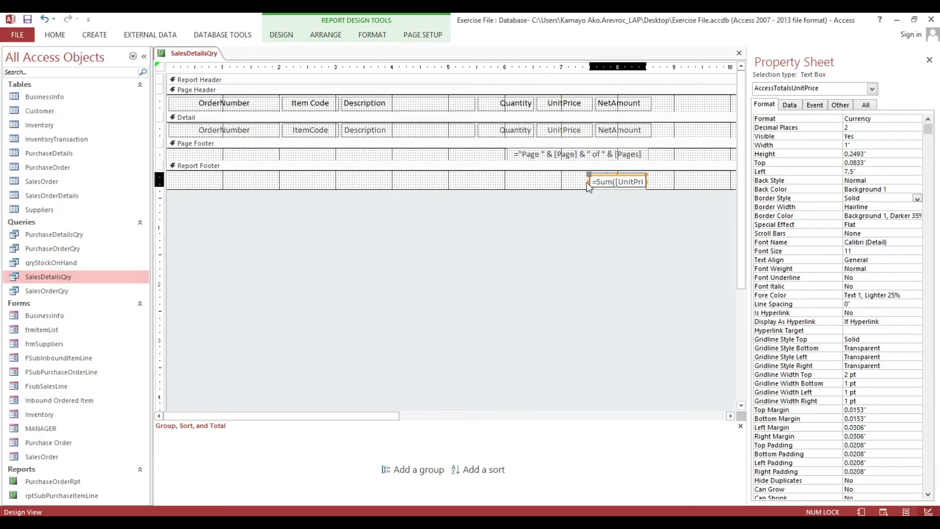
key(Up)
key(Right)
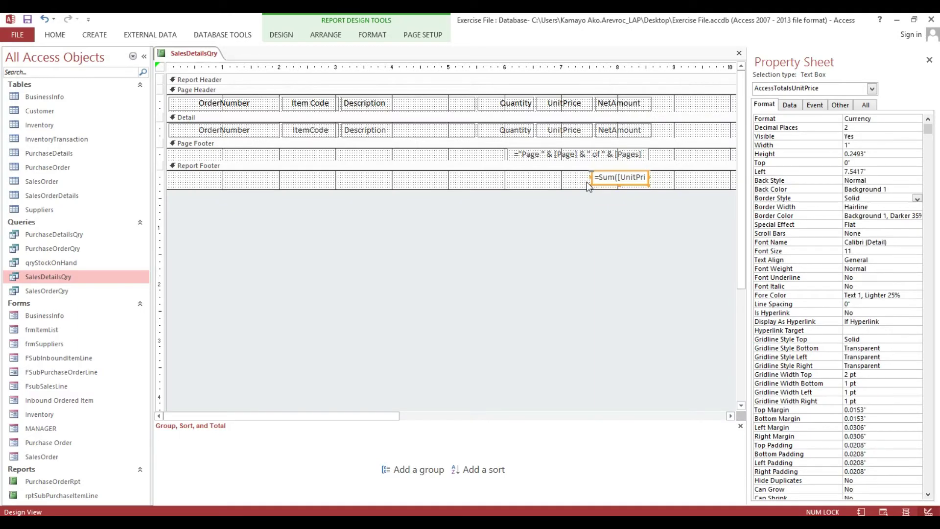
Change the footer total's Control Source from UnitPrice to =Sum([NetAmount])
click(610, 206)
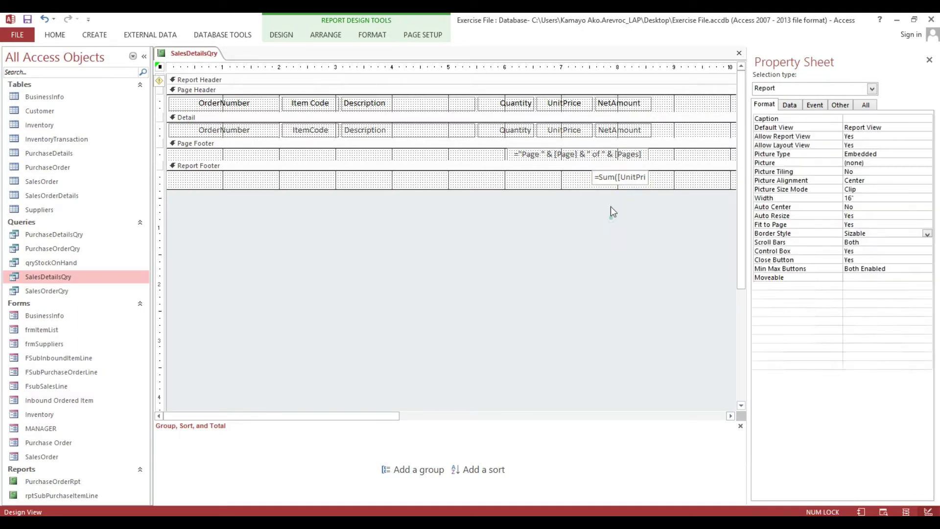
click(610, 186)
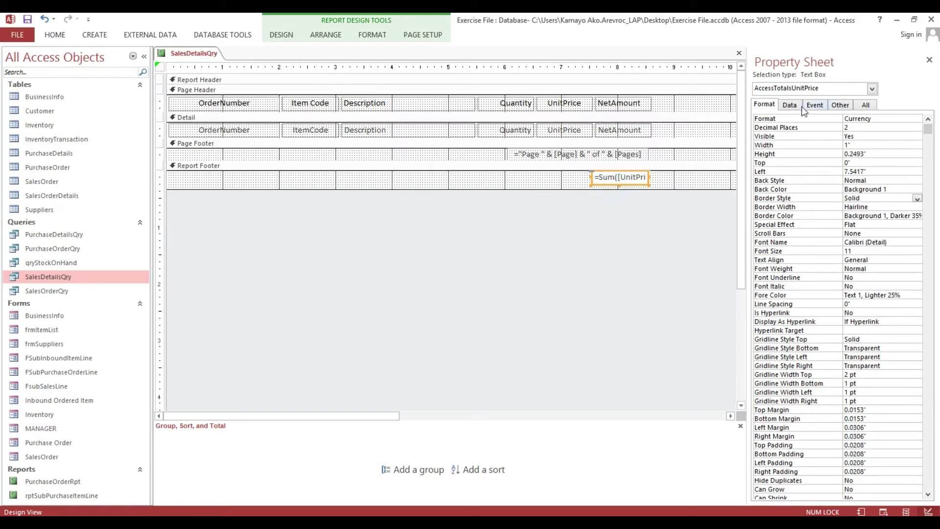
click(615, 130)
double_click(644, 131)
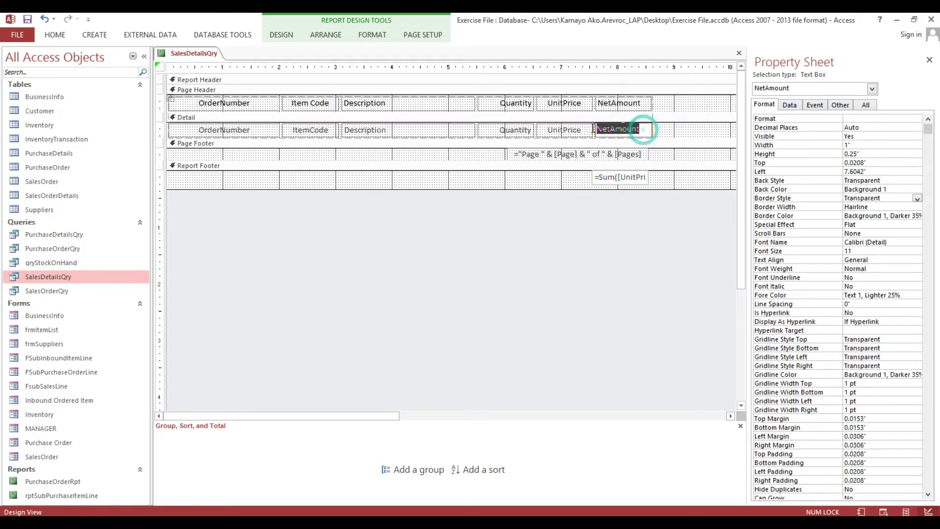
click(616, 182)
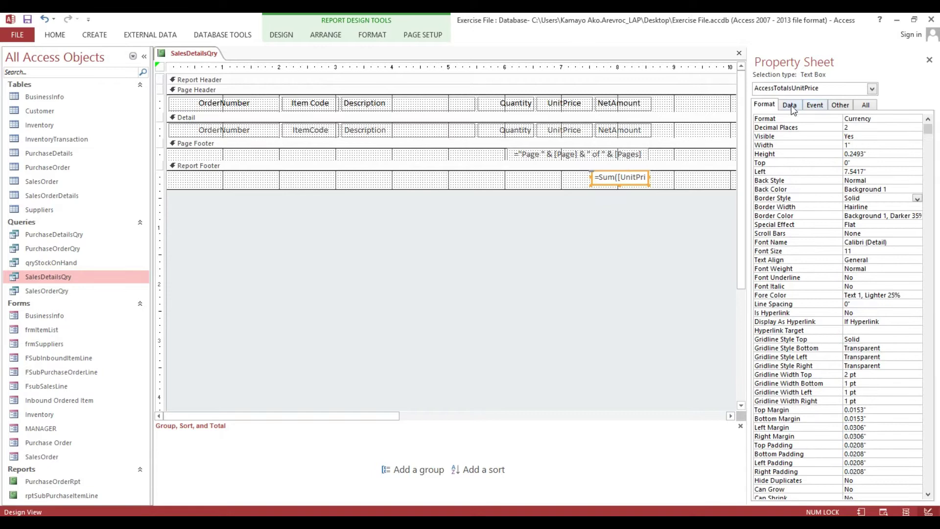
click(788, 105)
double_click(879, 119)
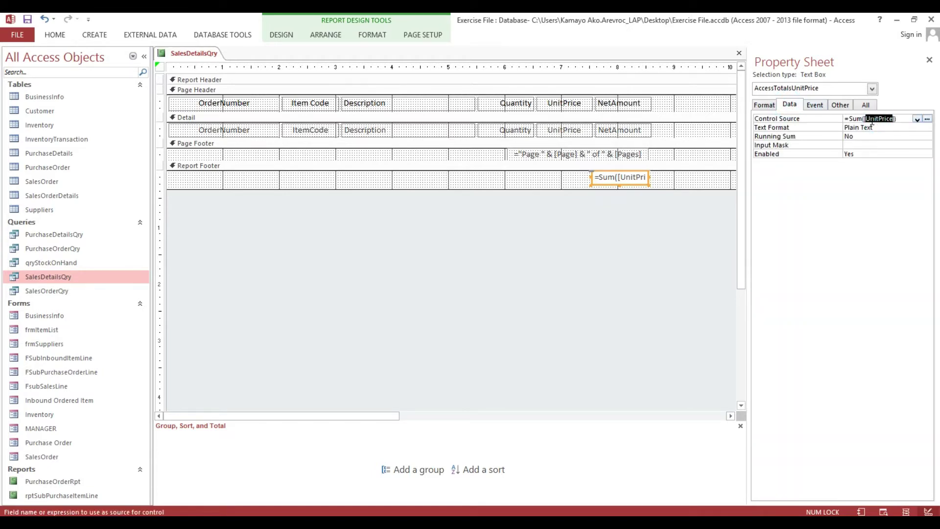
text(NetAmount)
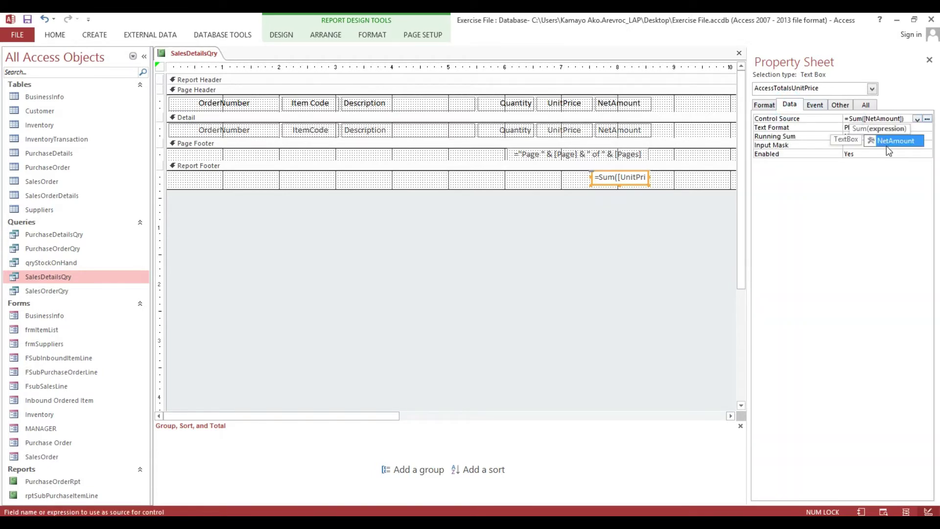
click(887, 141)
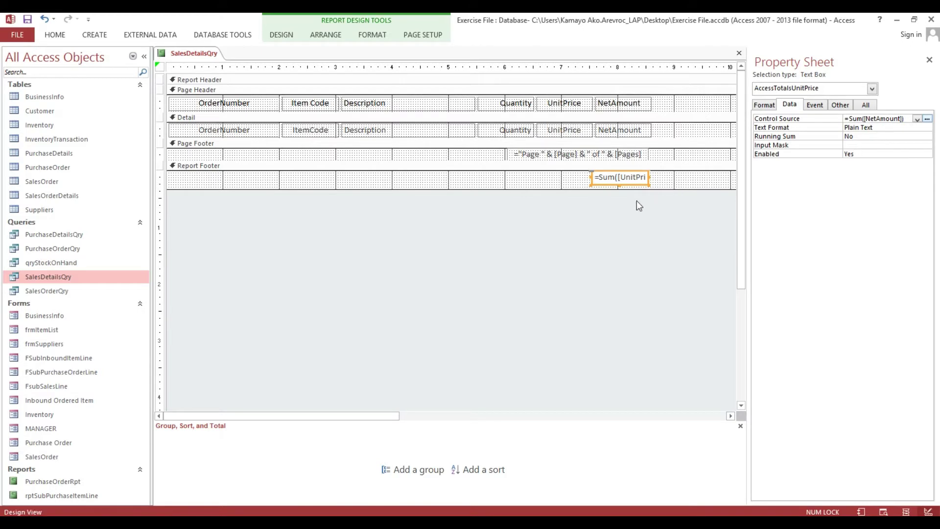
click(607, 209)
click(50, 36)
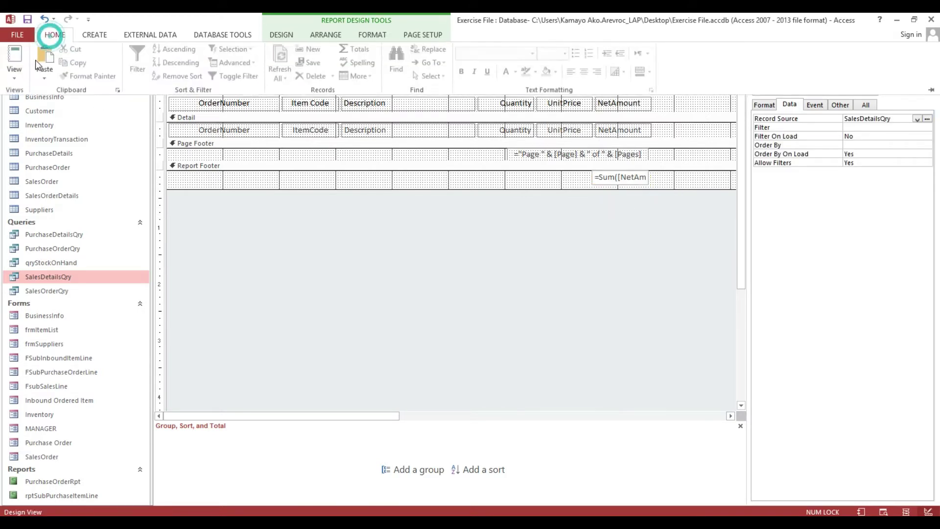
Make the NetAmount heading, field and footer total borders transparent
click(13, 54)
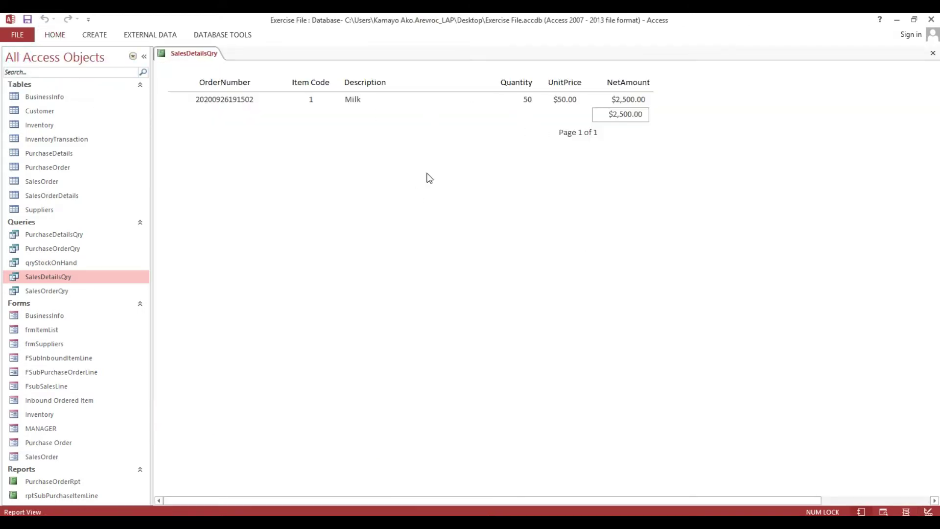
right_click(425, 160)
click(451, 204)
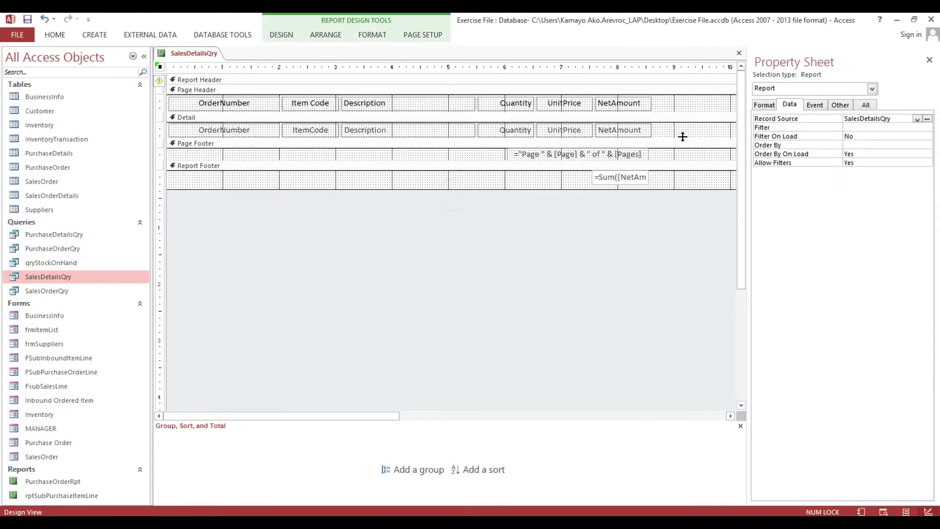
click(617, 179)
shift+click(618, 130)
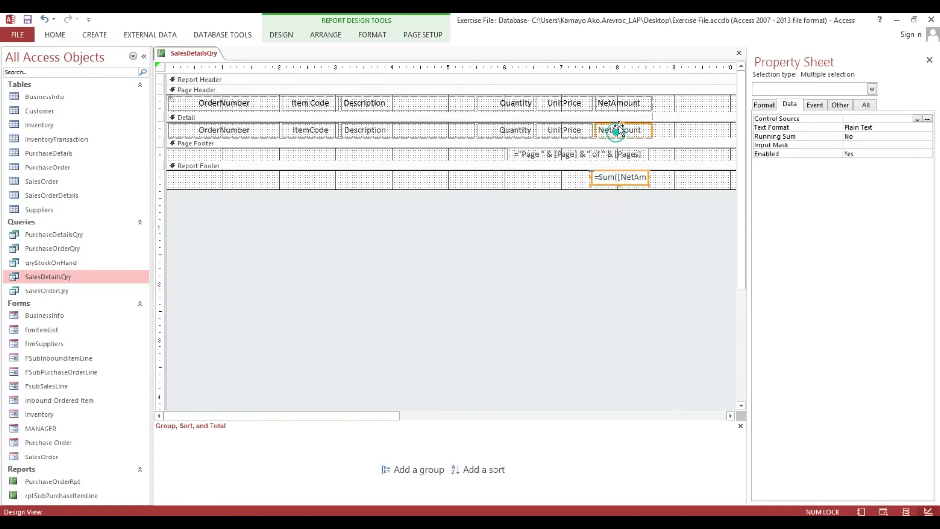
shift+click(621, 104)
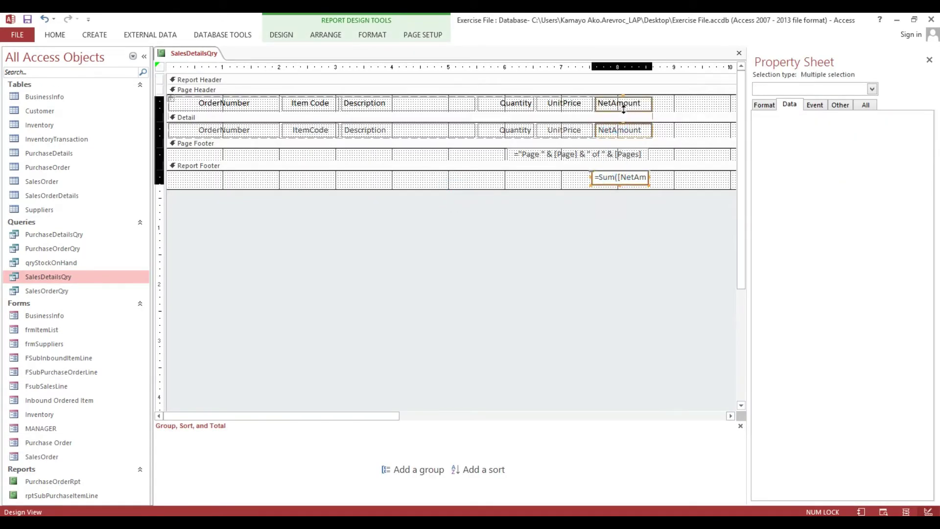
click(776, 105)
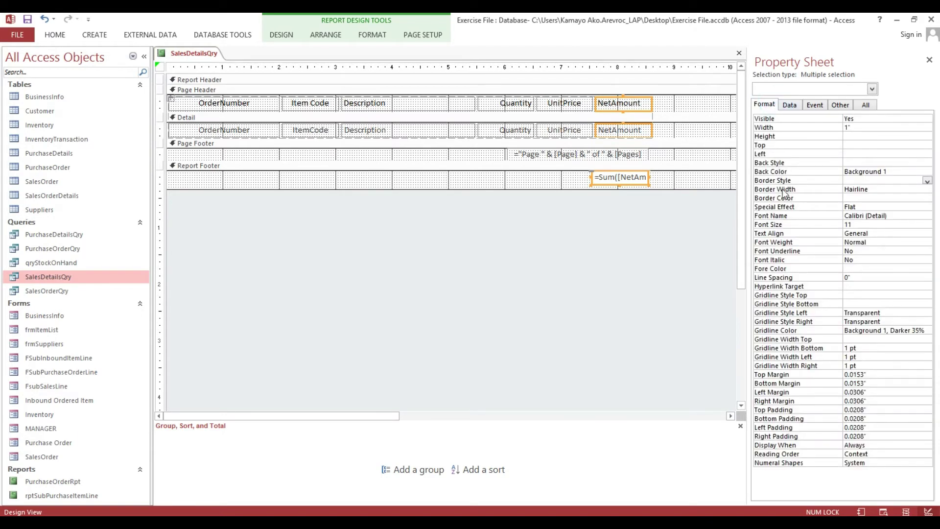
click(927, 181)
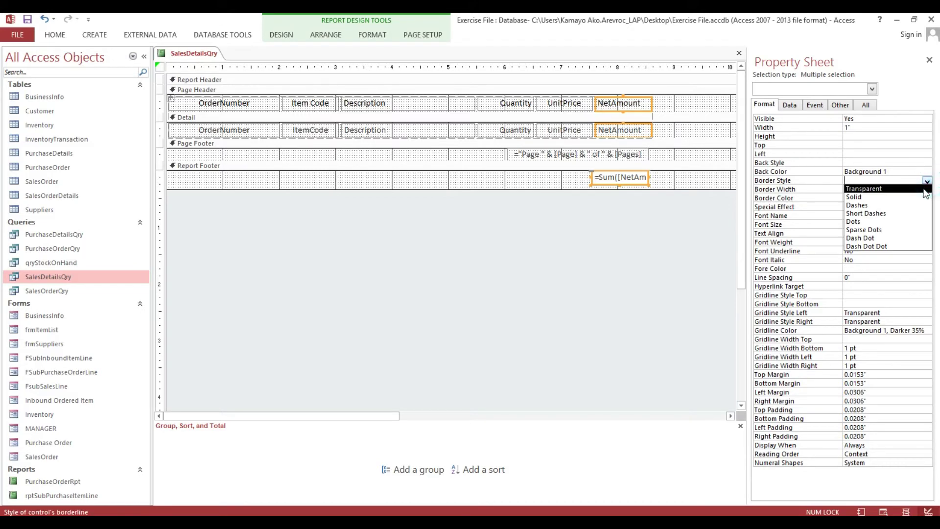
click(921, 188)
click(632, 213)
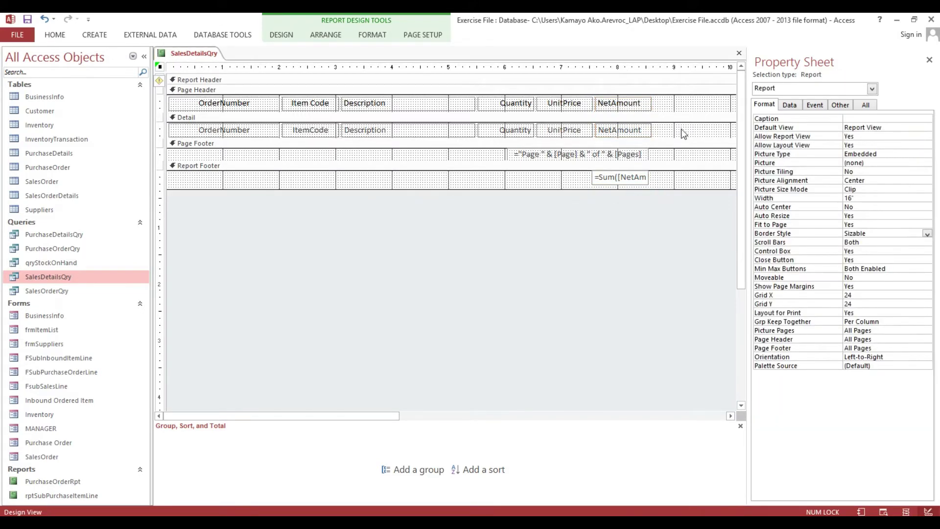
Right-align the footer total with the NetAmount column
drag(616, 219, 622, 107)
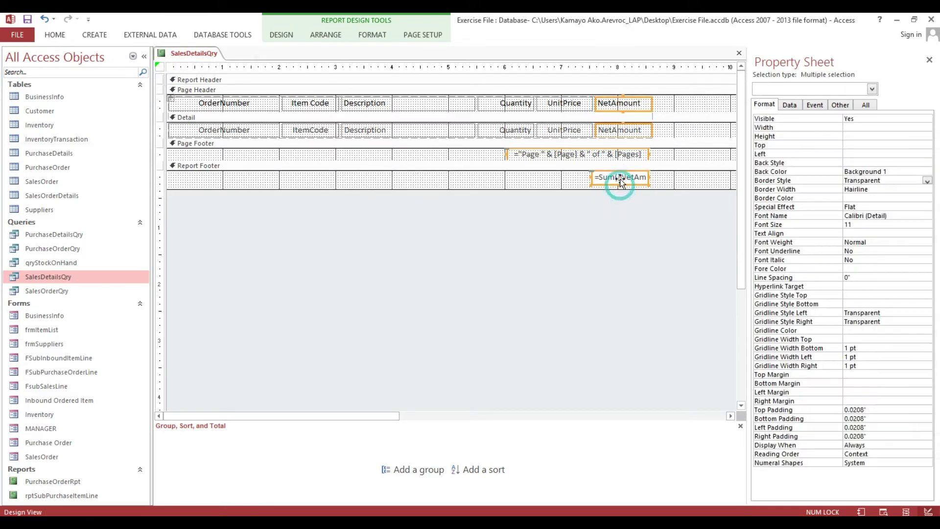
click(604, 210)
click(617, 177)
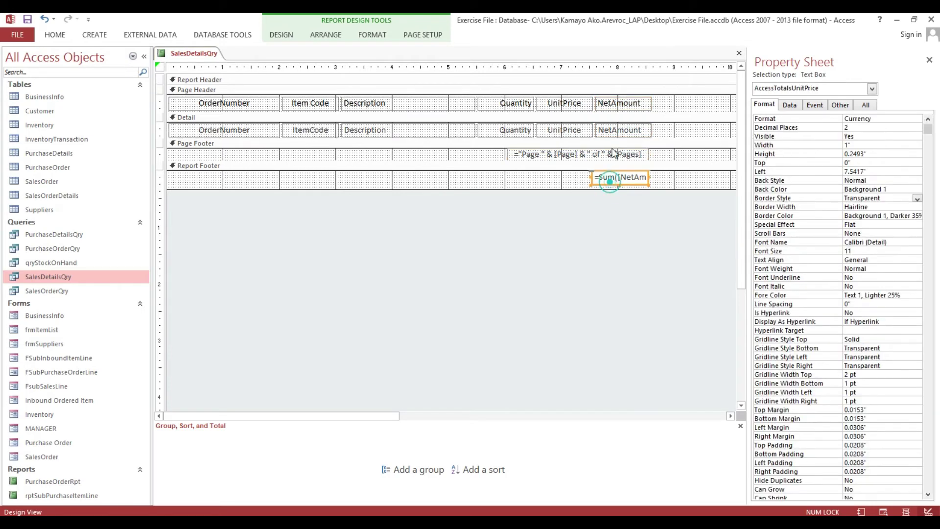
shift+click(622, 105)
shift+click(622, 129)
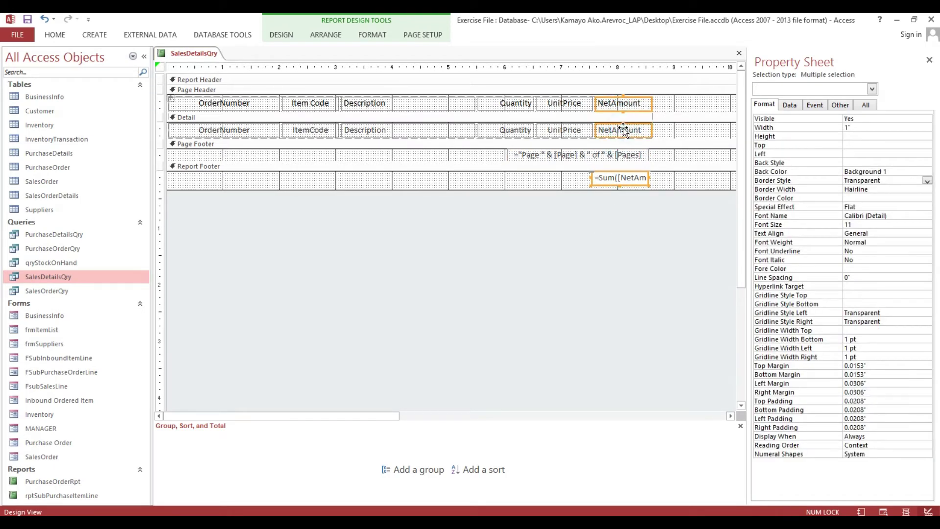
right_click(623, 128)
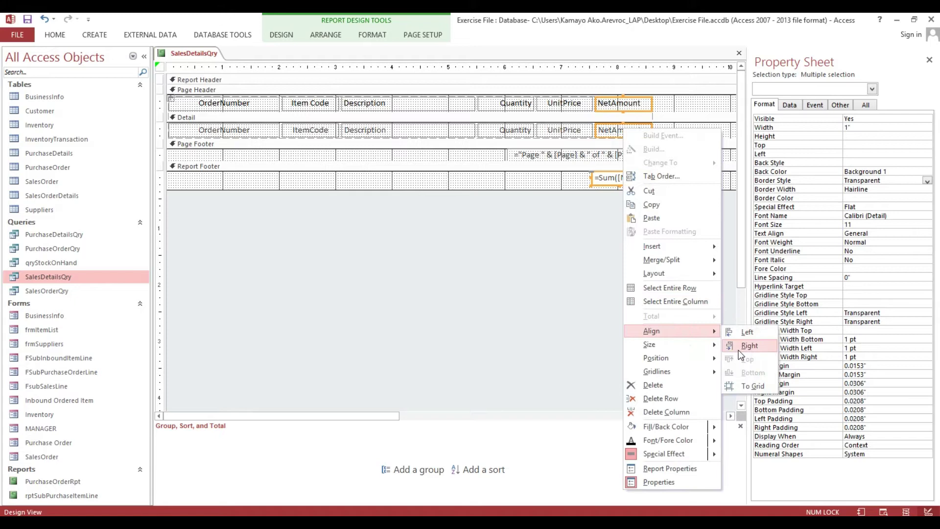
click(738, 349)
click(657, 236)
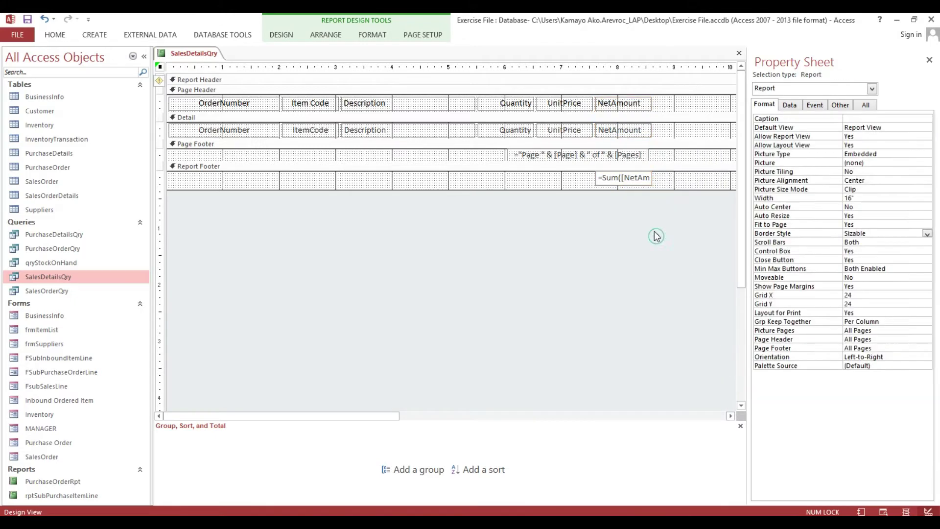
Align the page-number box with the footer total
click(624, 151)
shift+click(608, 178)
right_click(607, 178)
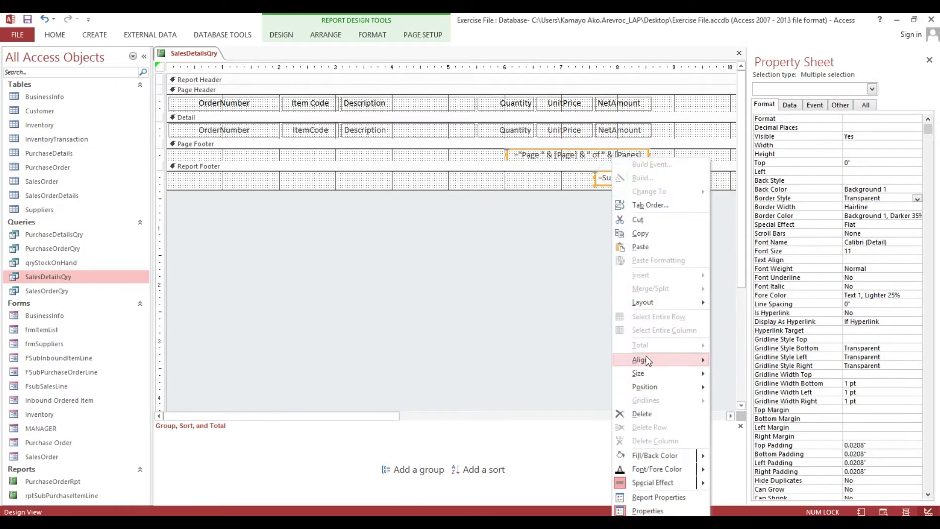
mouse_move(639, 359)
click(734, 373)
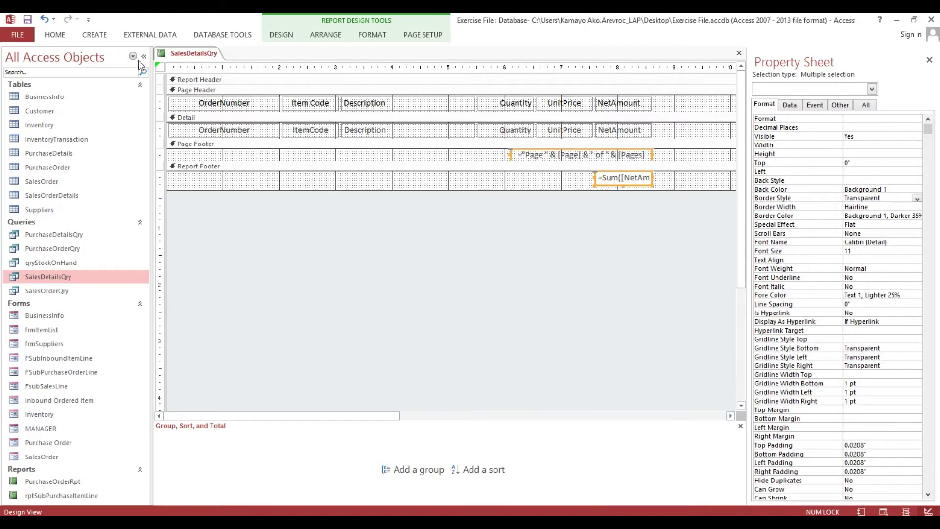
click(568, 236)
Narrow the report to 9.125 inches and view it in Report View
drag(358, 416, 691, 420)
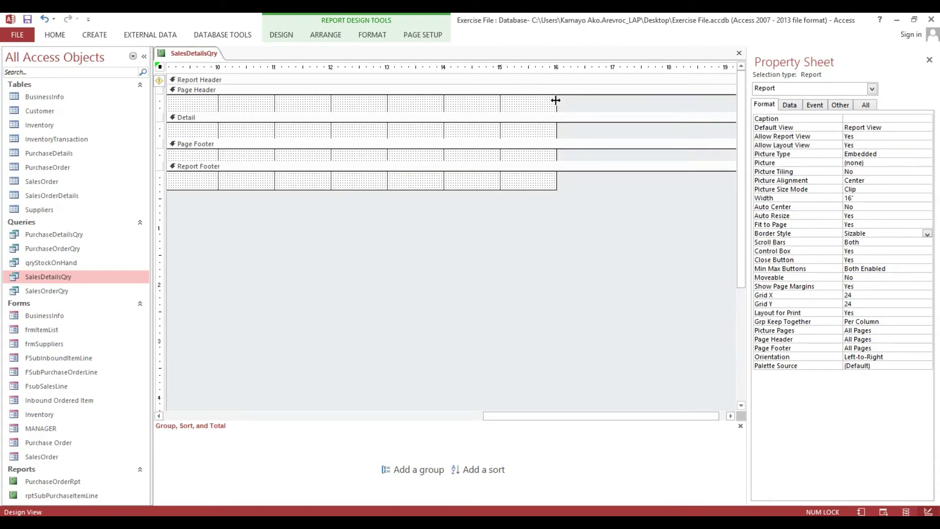
drag(559, 101, 169, 101)
drag(610, 415, 275, 415)
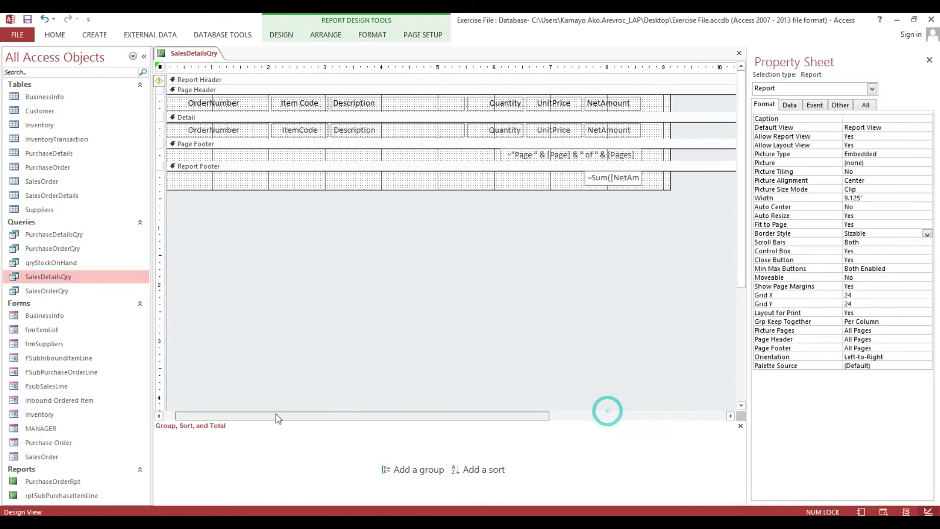
click(51, 36)
click(15, 58)
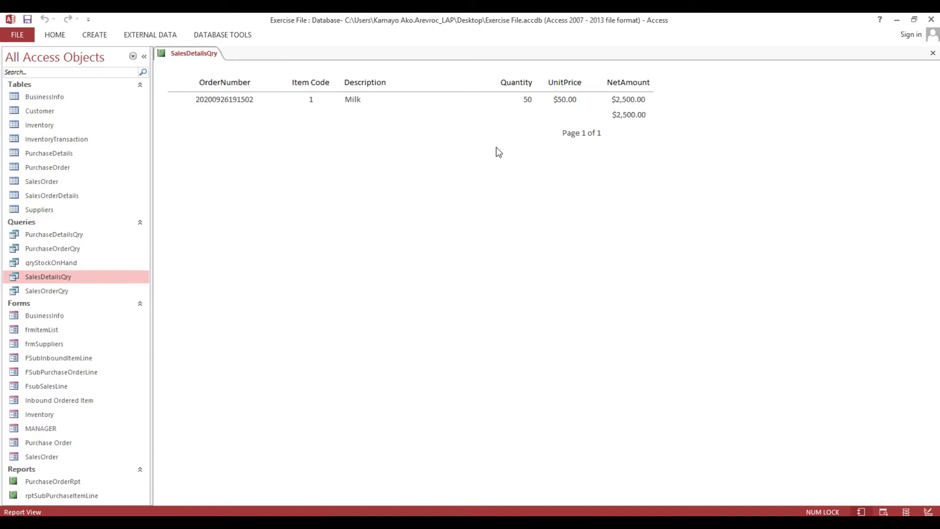
Set the NetAmount field and footer total to Standard number format
right_click(441, 75)
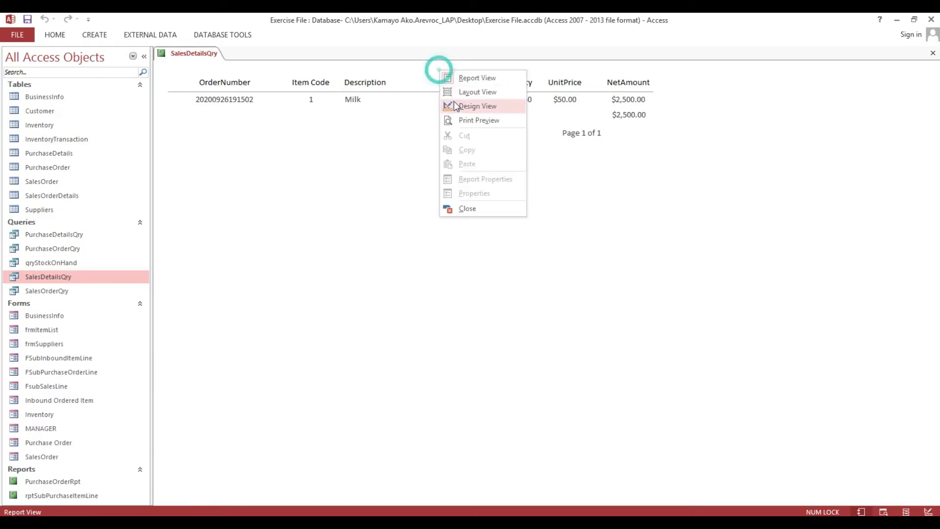
click(455, 102)
click(623, 131)
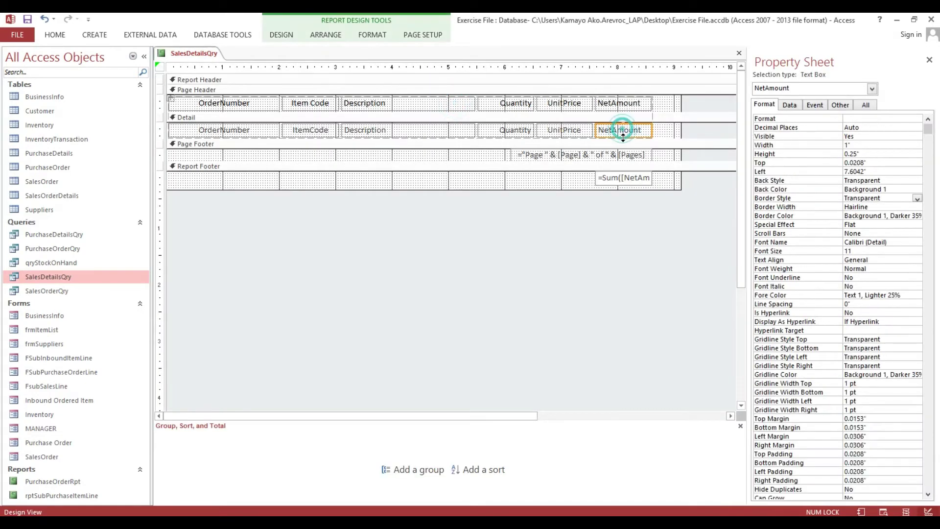
shift+click(633, 178)
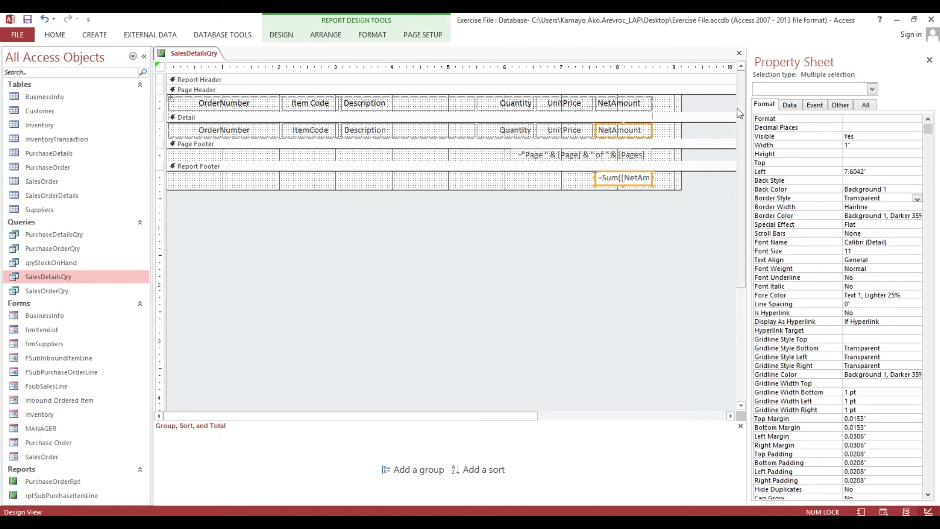
click(848, 119)
click(918, 119)
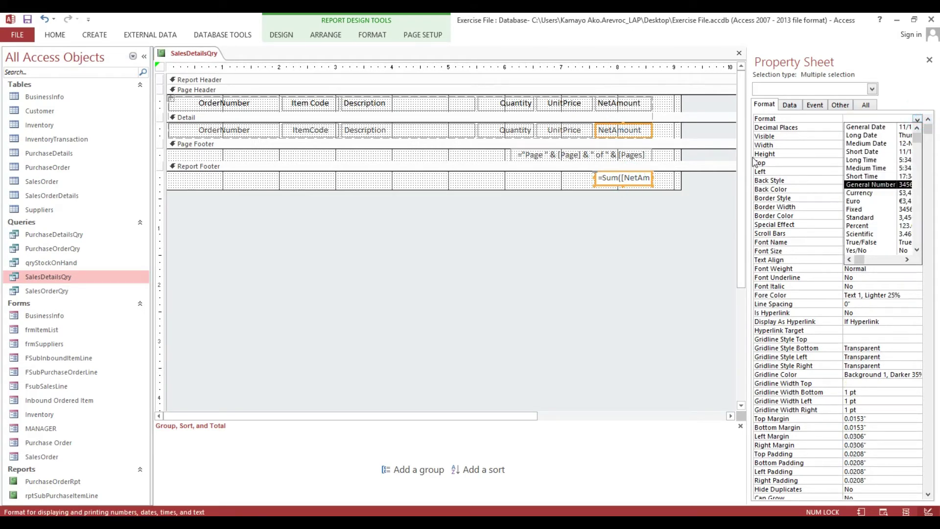
drag(747, 155, 645, 156)
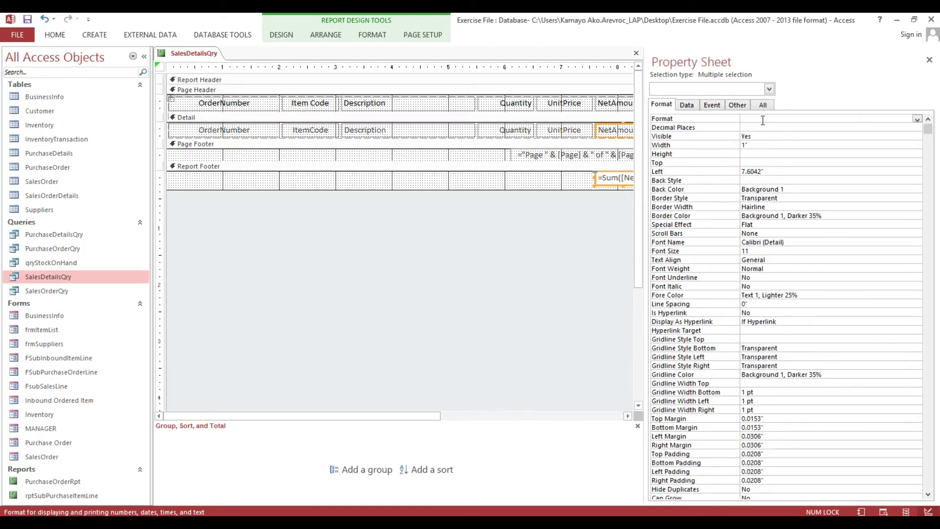
click(917, 120)
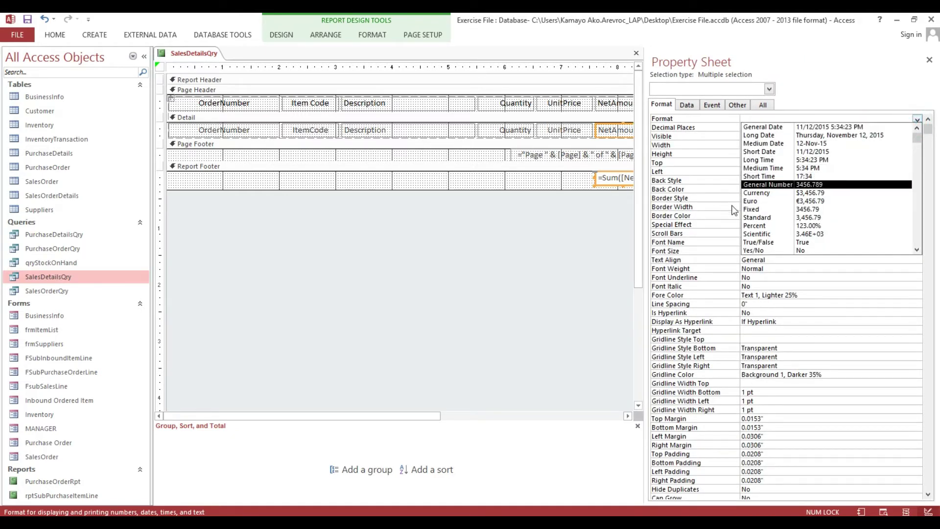
click(757, 217)
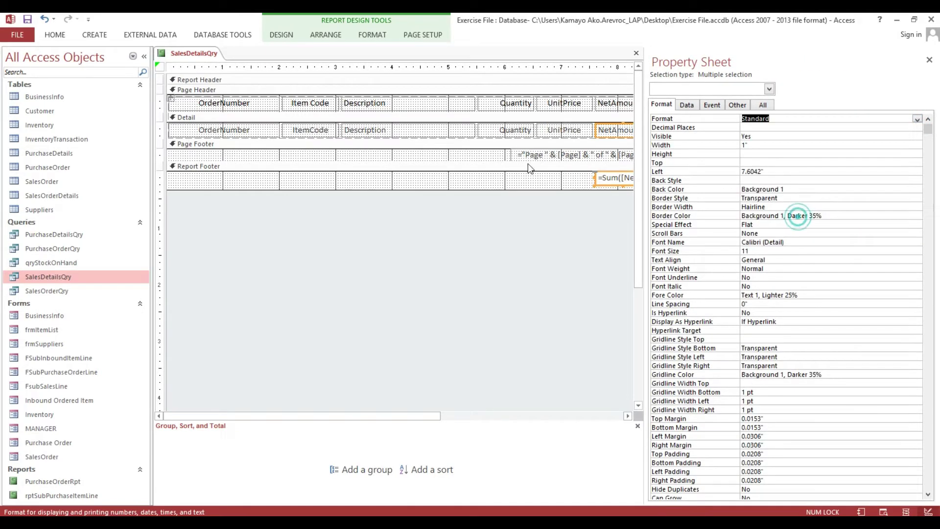
Preview the report showing 2,500.00, then return to Design View
click(52, 34)
click(16, 54)
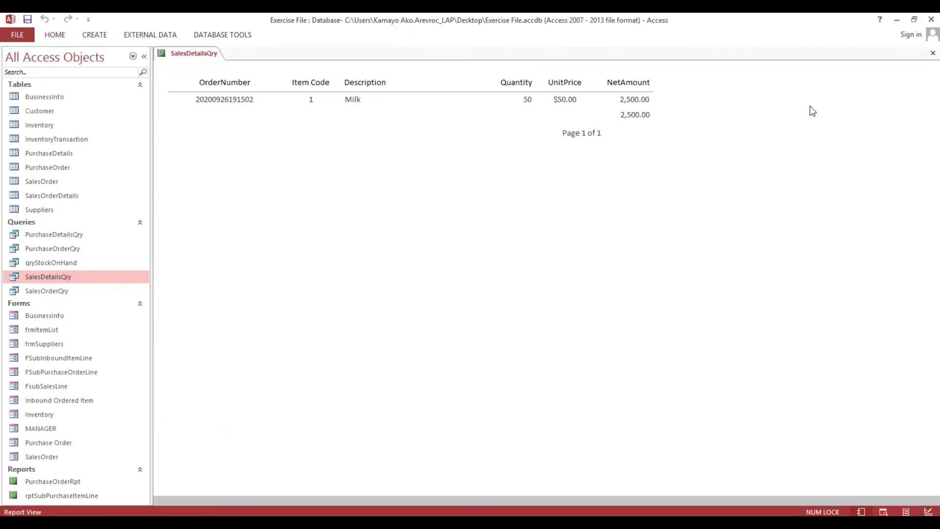
right_click(765, 142)
click(783, 178)
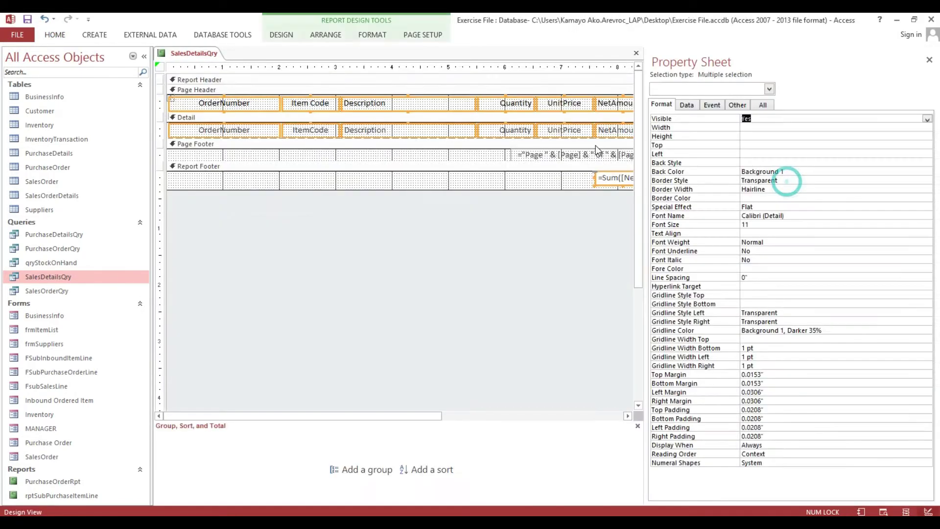
click(521, 176)
click(522, 218)
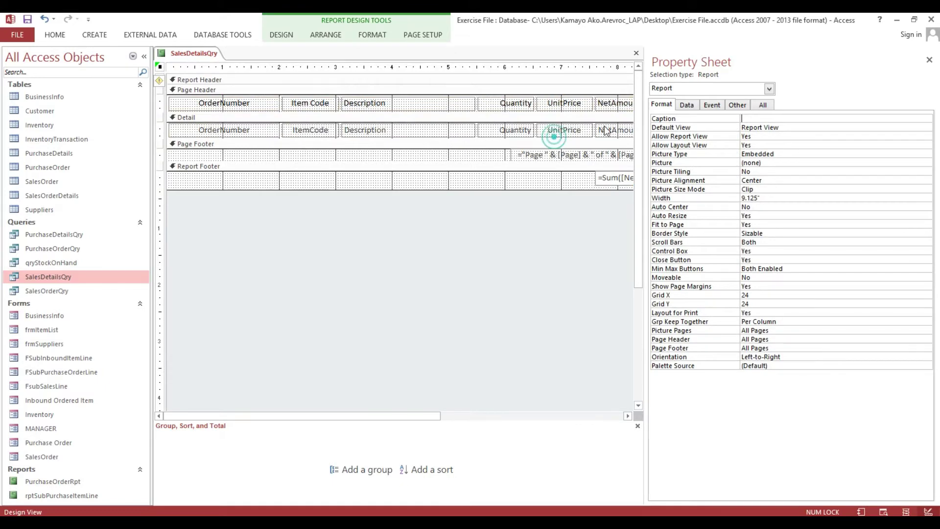
Set UnitPrice to Standard format and preview it as 50.00
click(567, 128)
click(917, 119)
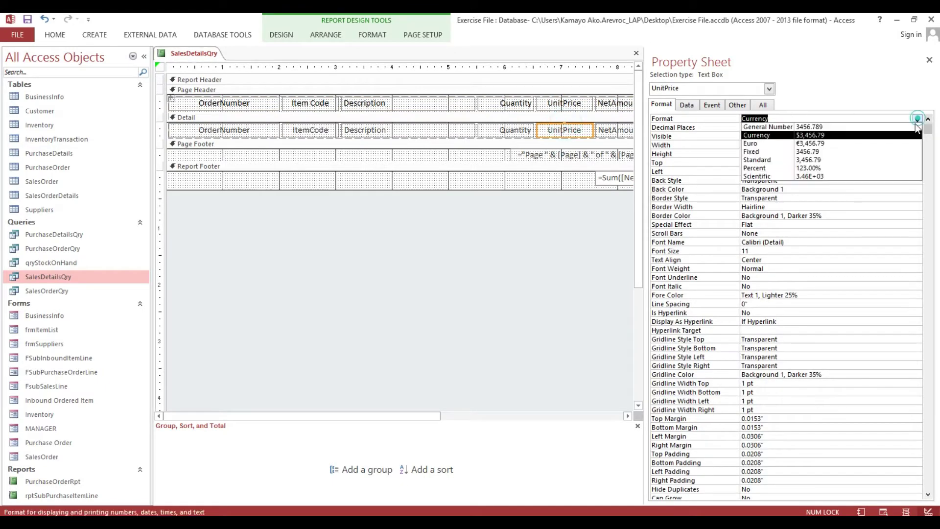
click(850, 159)
click(52, 34)
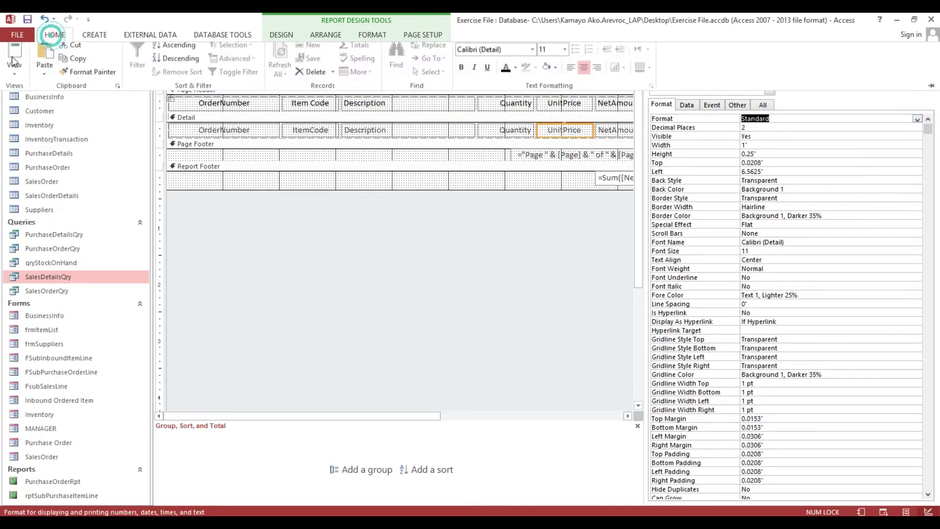
click(15, 55)
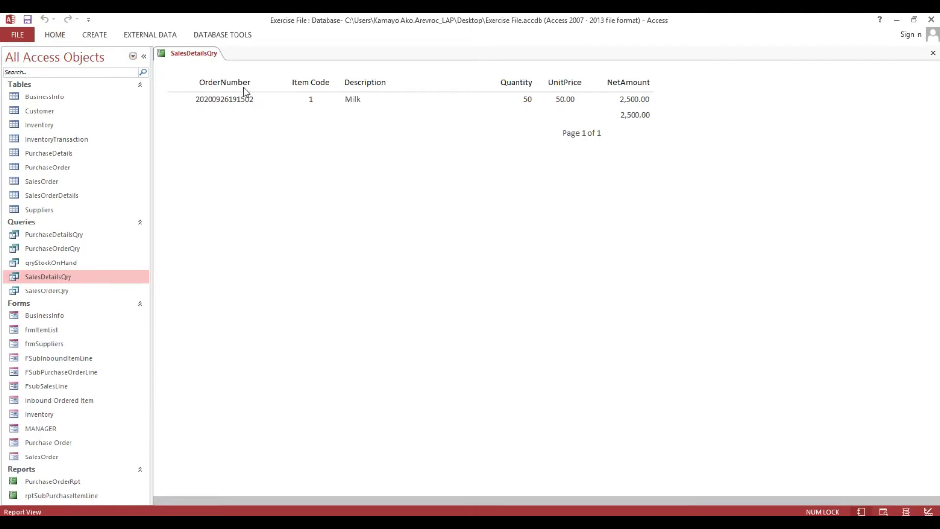
In design view, rename the OrderNumber column heading to 'Sale Order No'
right_click(305, 140)
click(326, 175)
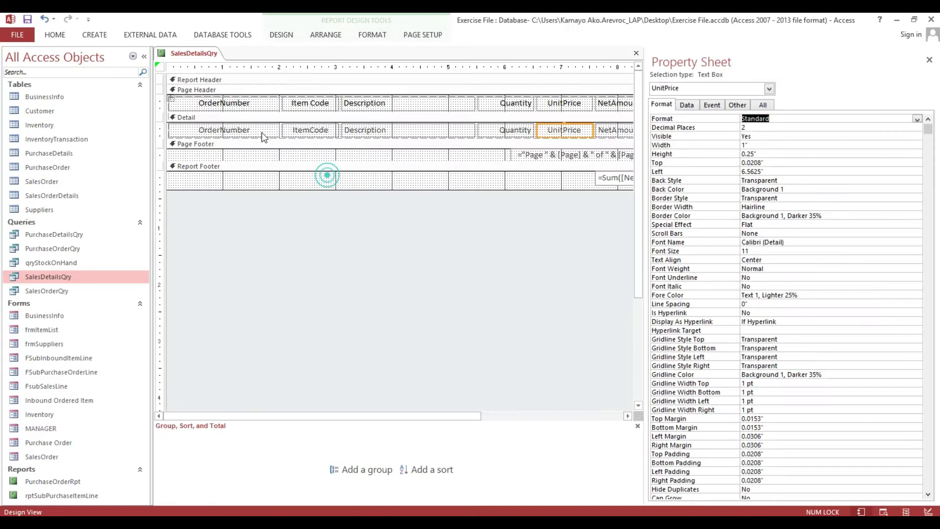
click(224, 102)
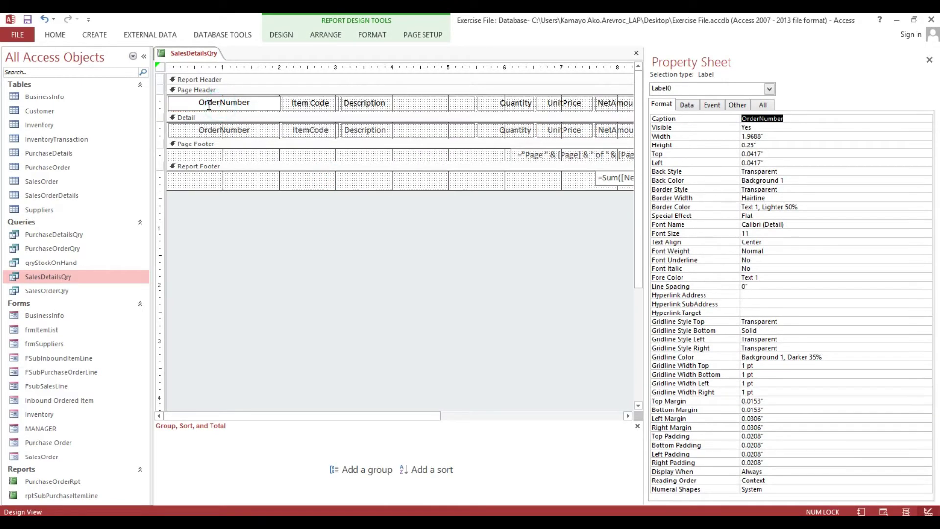
double_click(230, 104)
text(SA)
key(BackSpace)
text(ale)
text( Ordr)
key(BackSpace)
text(er No)
click(338, 237)
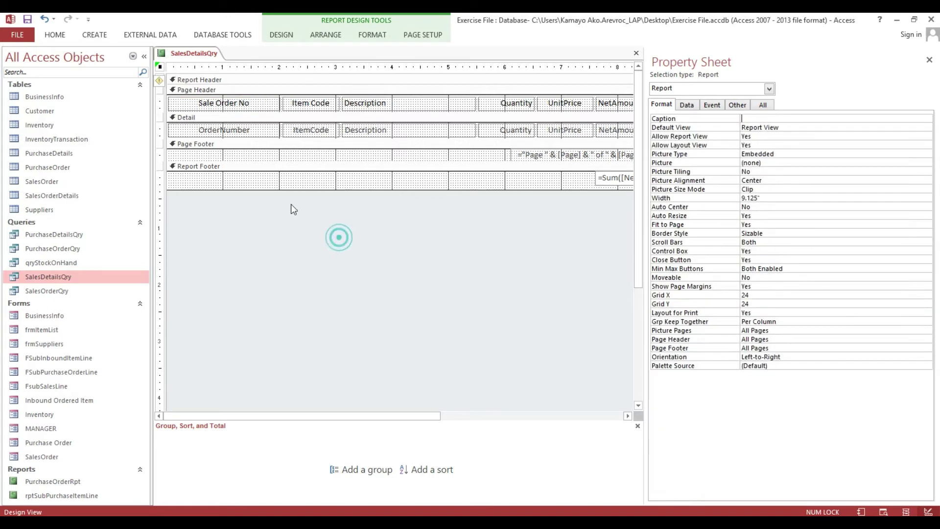
Ignore the report-width error flagged on the report
click(160, 80)
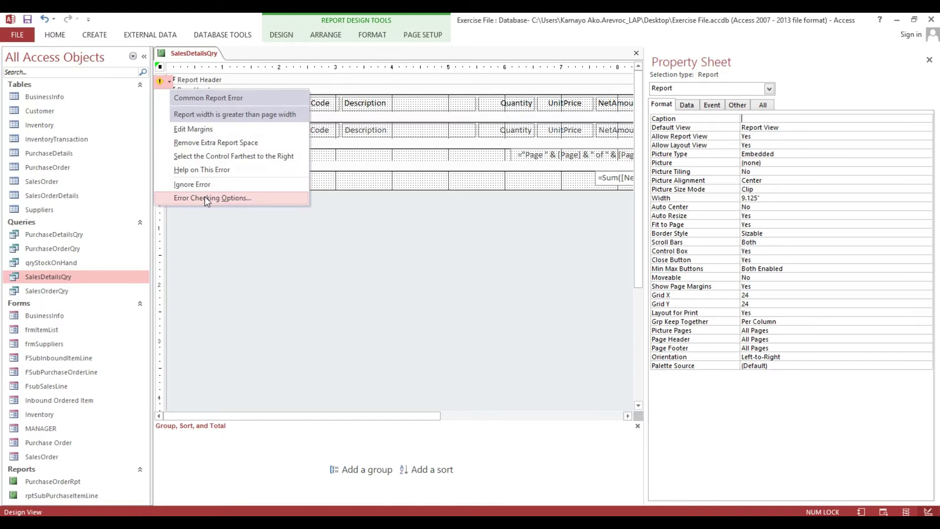
click(192, 185)
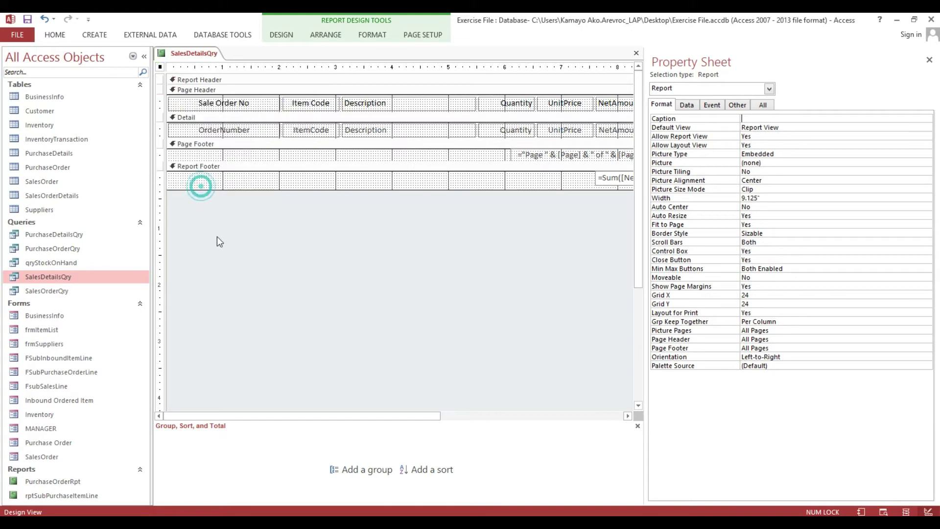
click(196, 103)
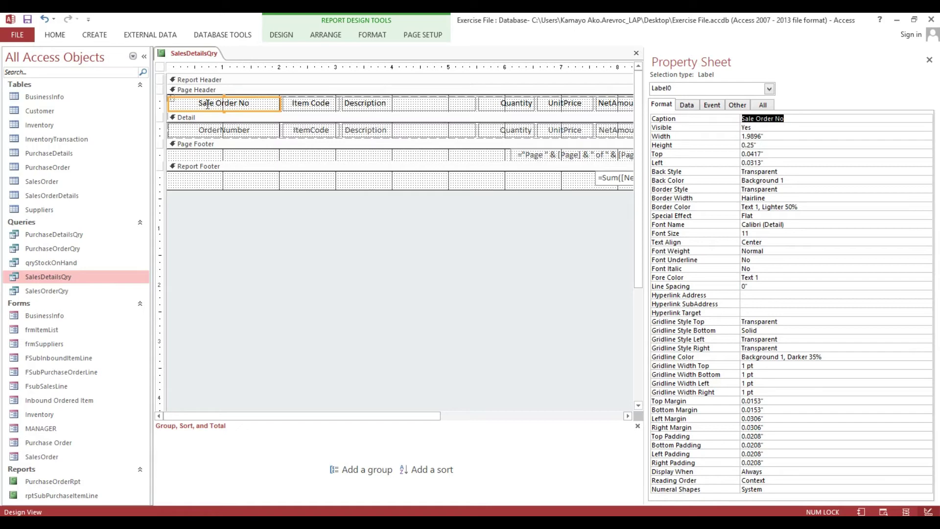
Draw a new unbound text box in the Report Footer
click(286, 36)
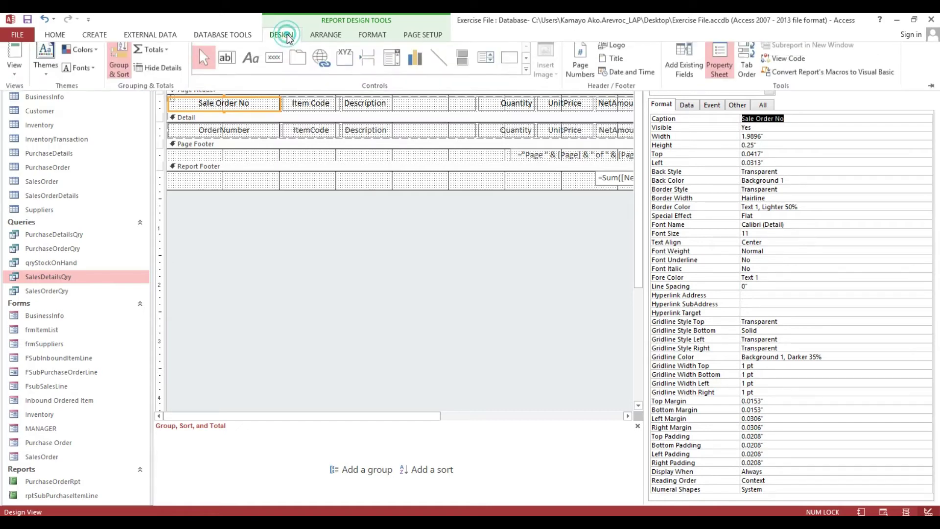
click(227, 63)
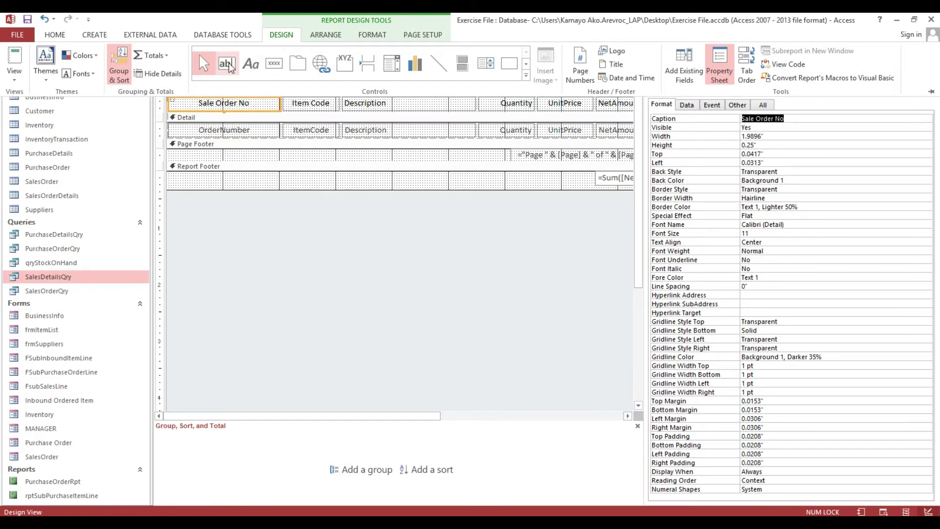
click(265, 179)
drag(265, 179, 314, 188)
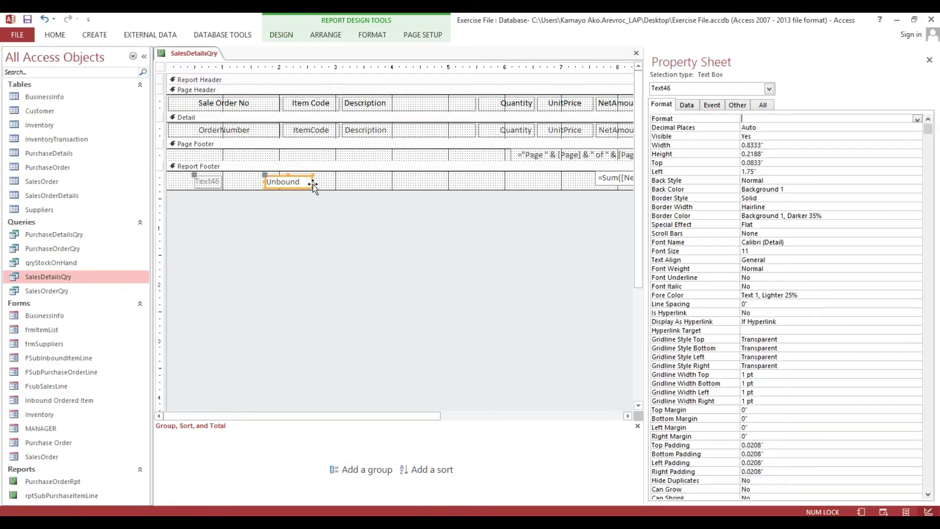
click(260, 193)
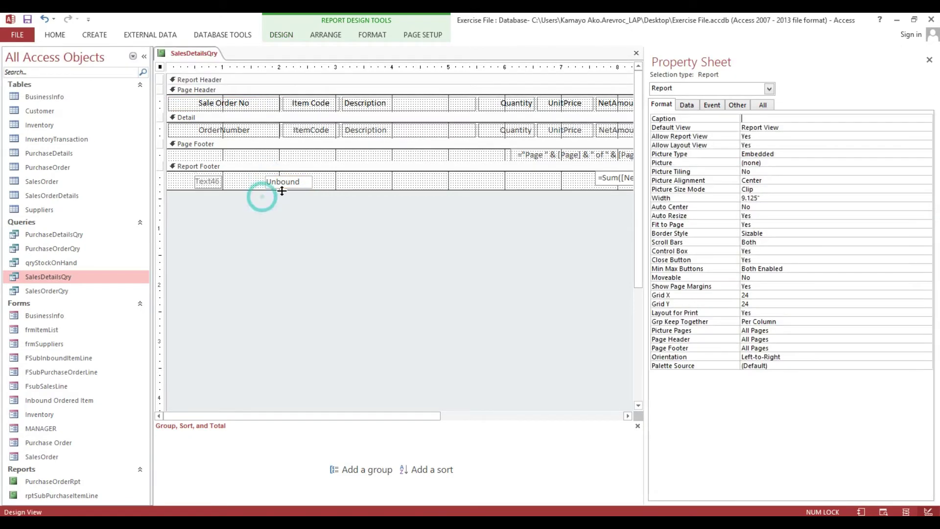
Move the new text box to the start of the detail row and centre its text
click(337, 182)
click(299, 182)
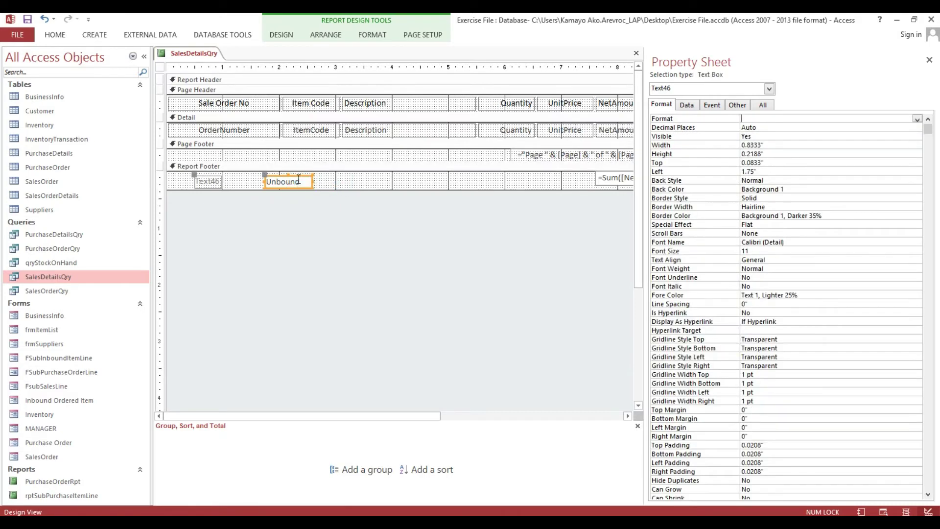
drag(283, 140, 171, 132)
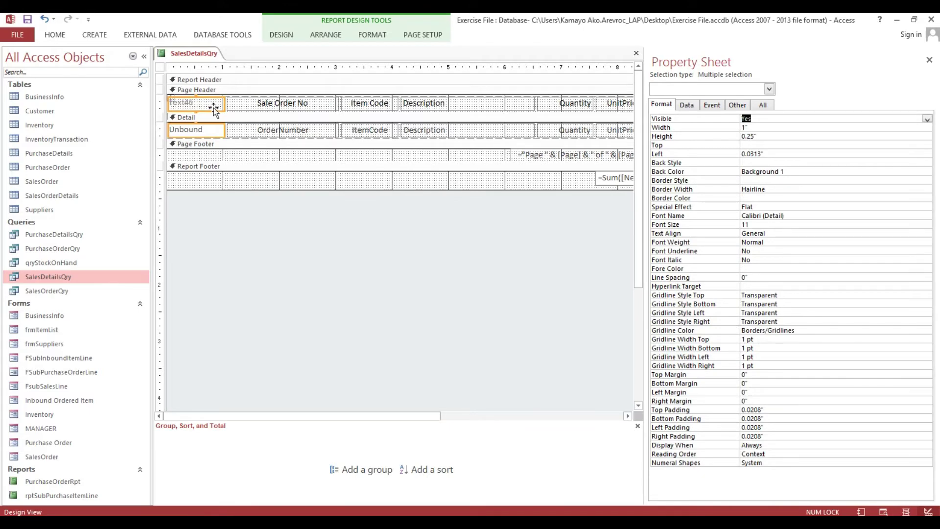
click(55, 34)
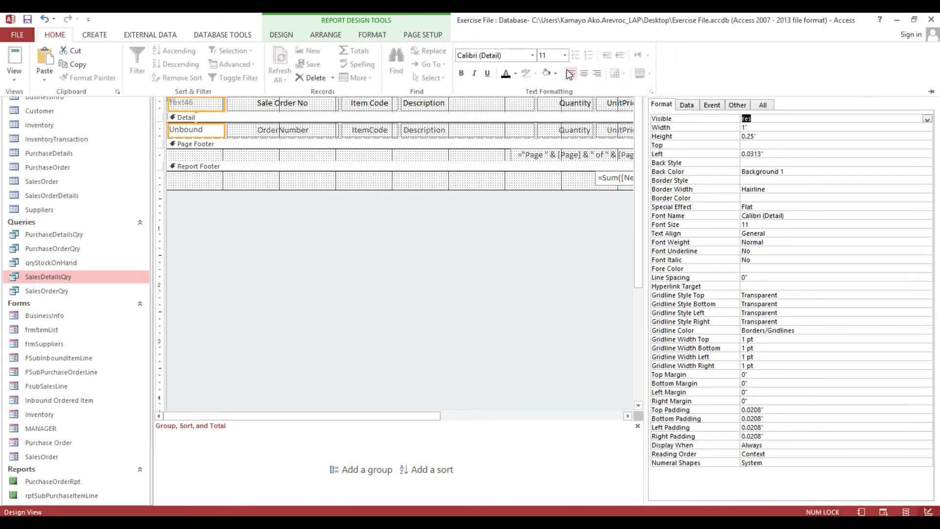
click(584, 73)
click(240, 274)
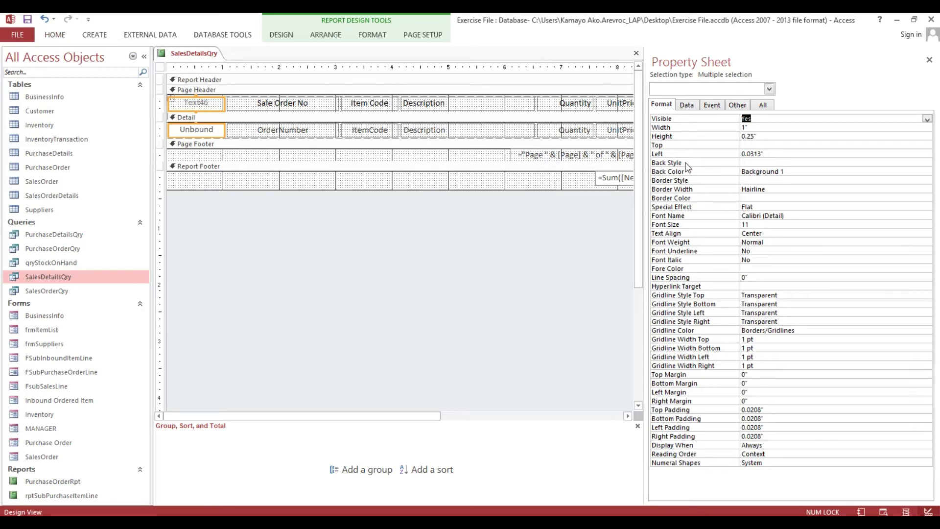
Copy the OrderNumber field's formatting onto the new unbound box with Format Painter
click(315, 273)
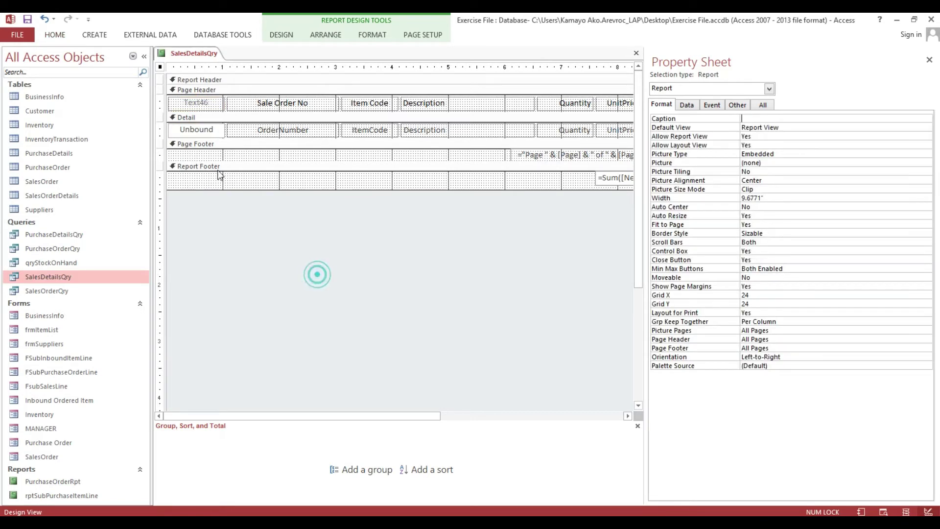
click(196, 130)
click(309, 128)
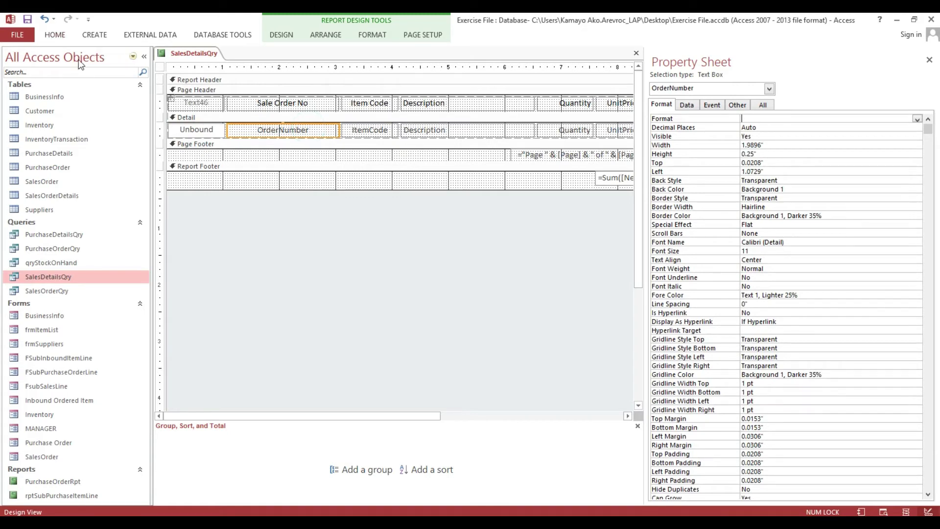
click(58, 35)
click(74, 76)
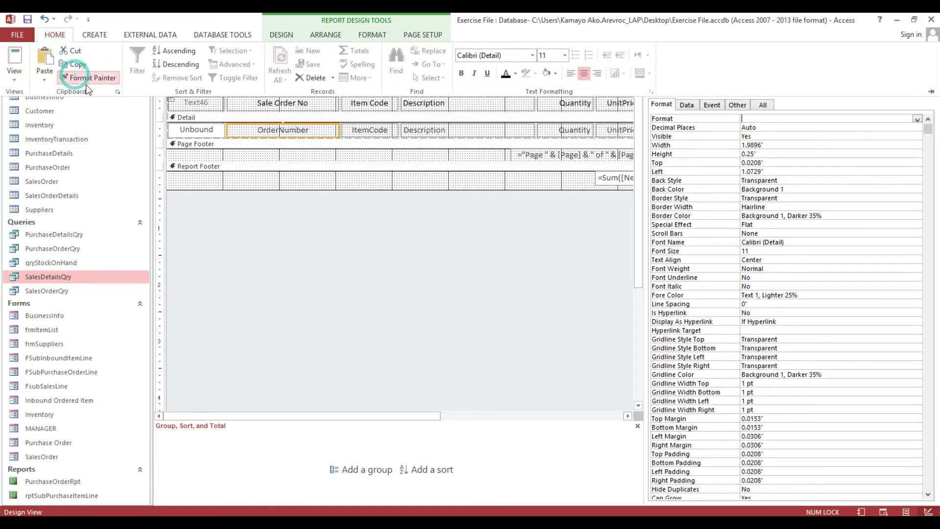
click(209, 130)
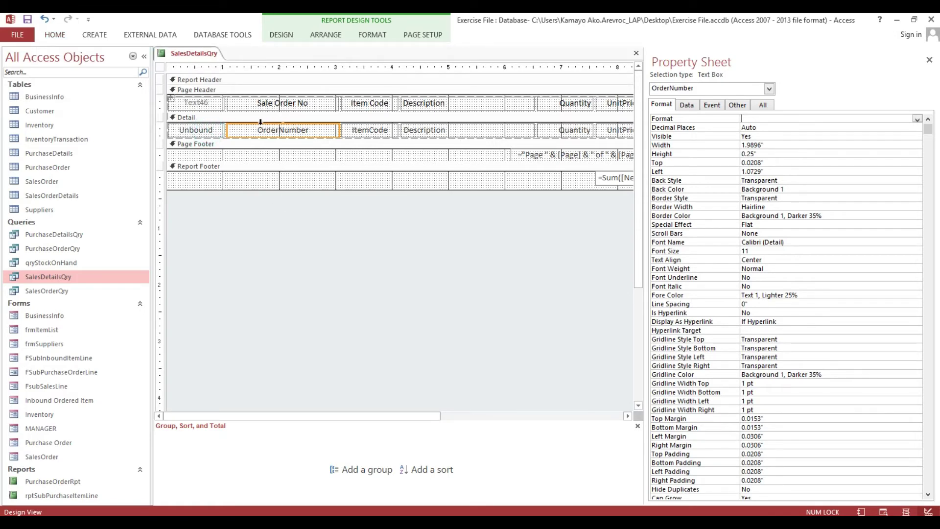
Rename the Text46 heading label to 'S/N'
click(214, 103)
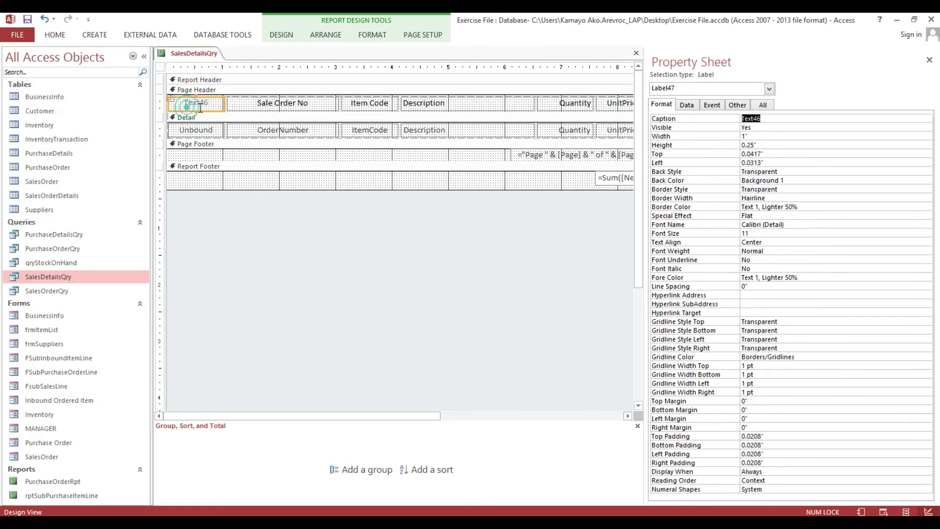
click(215, 103)
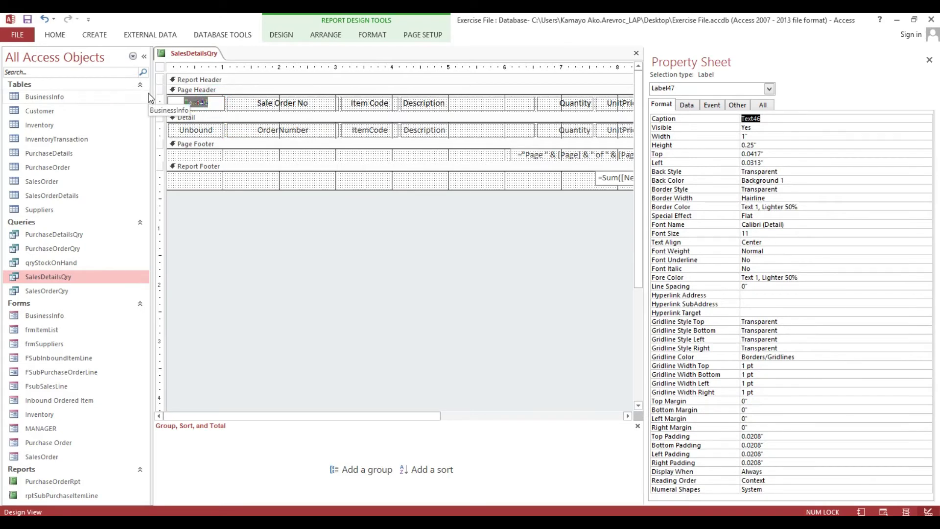
key(Caps_Lock)
text(S)
key(Caps_Lock)
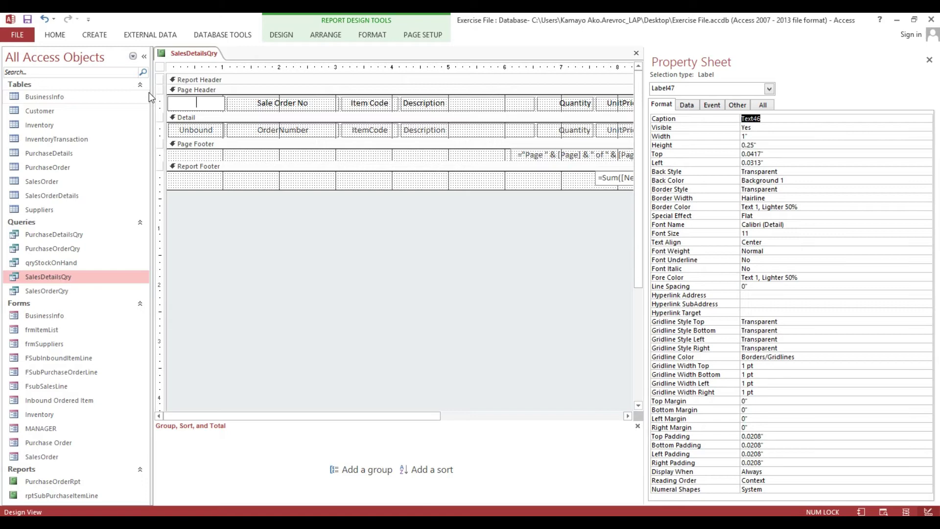
key(Caps_Lock)
text(/)
text(N)
click(193, 260)
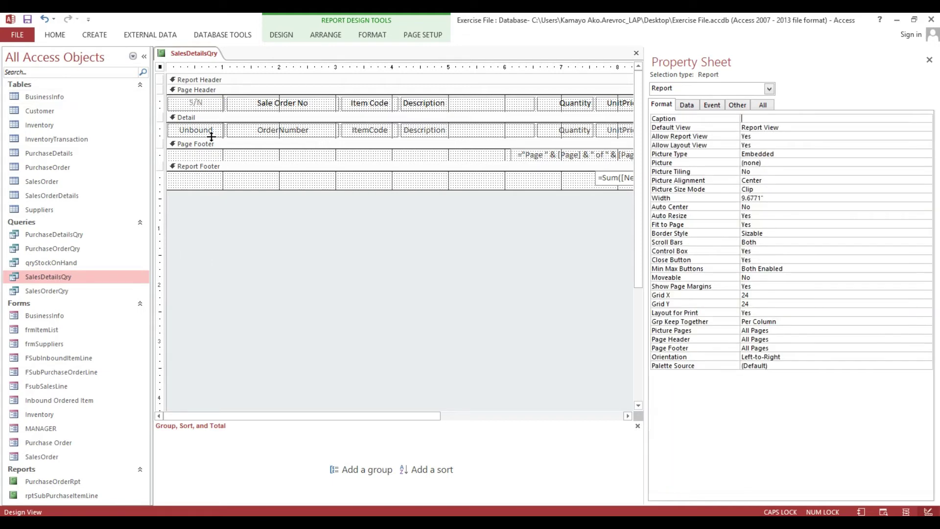
Make all page header column headings bold
click(198, 106)
click(156, 104)
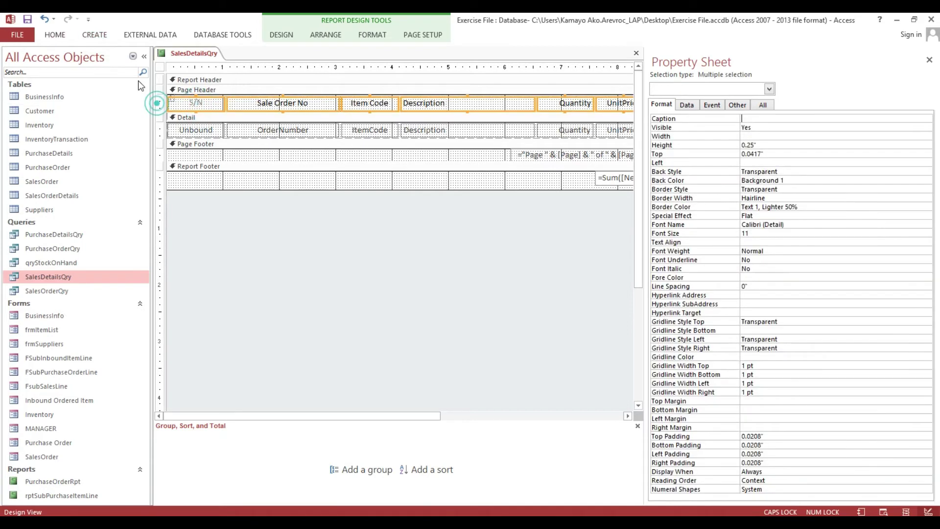
click(49, 33)
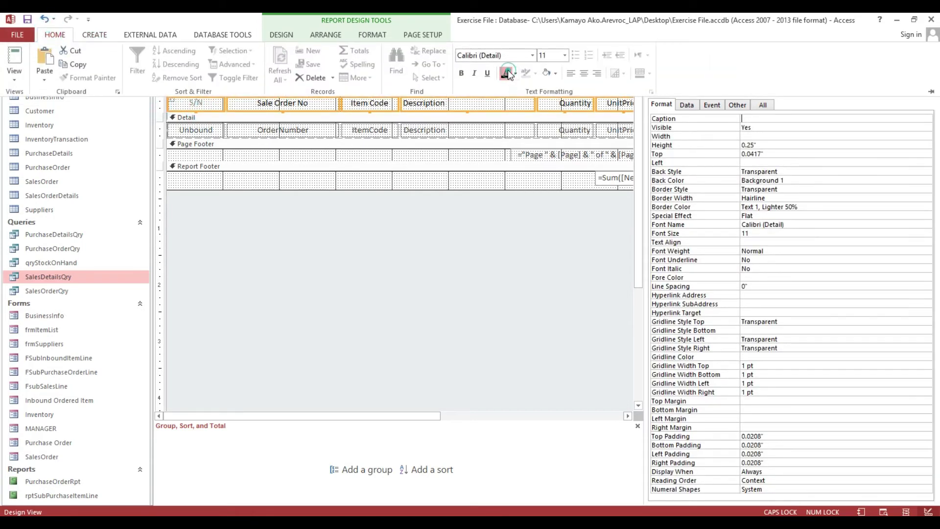
click(461, 73)
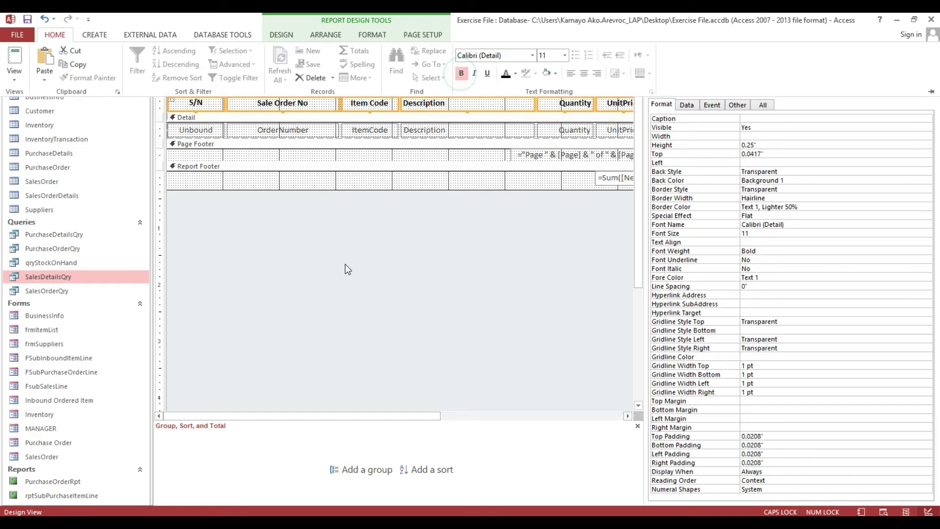
click(345, 264)
Give all Detail row fields a solid bottom gridline
click(49, 34)
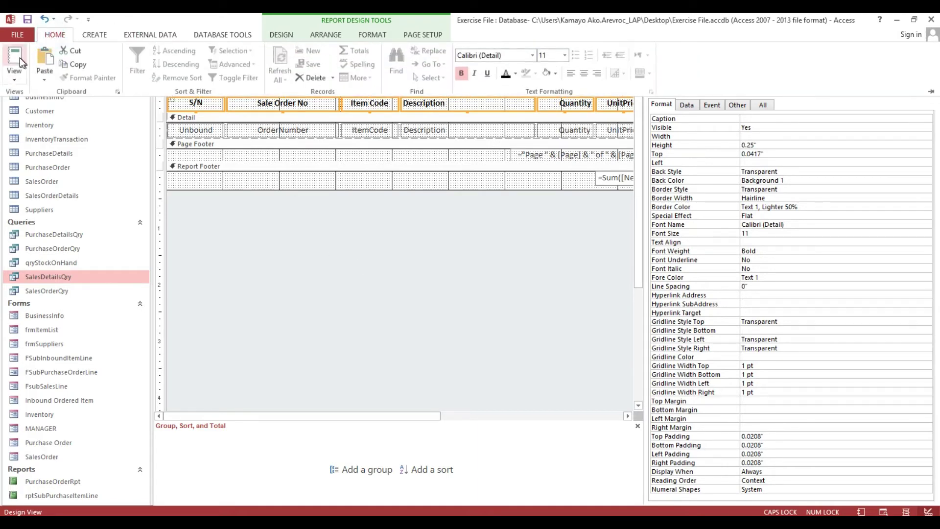
click(19, 55)
right_click(317, 142)
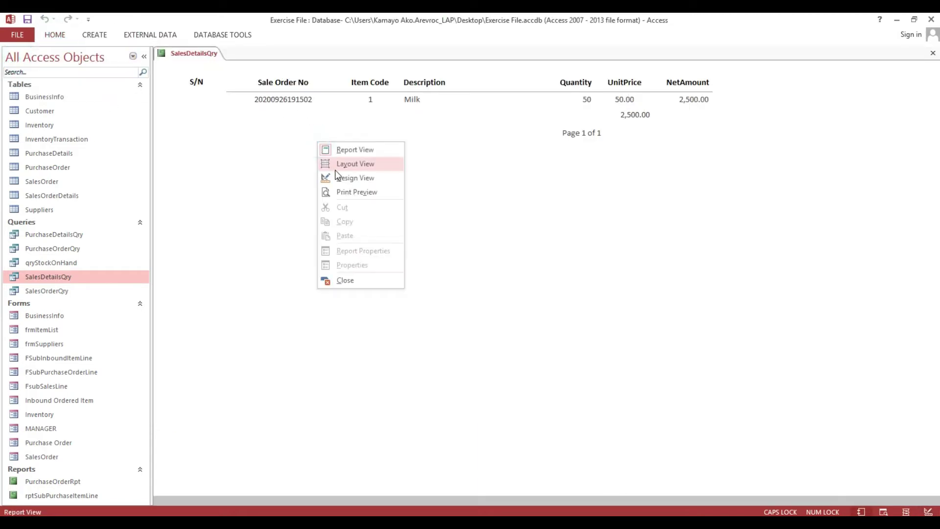
click(343, 179)
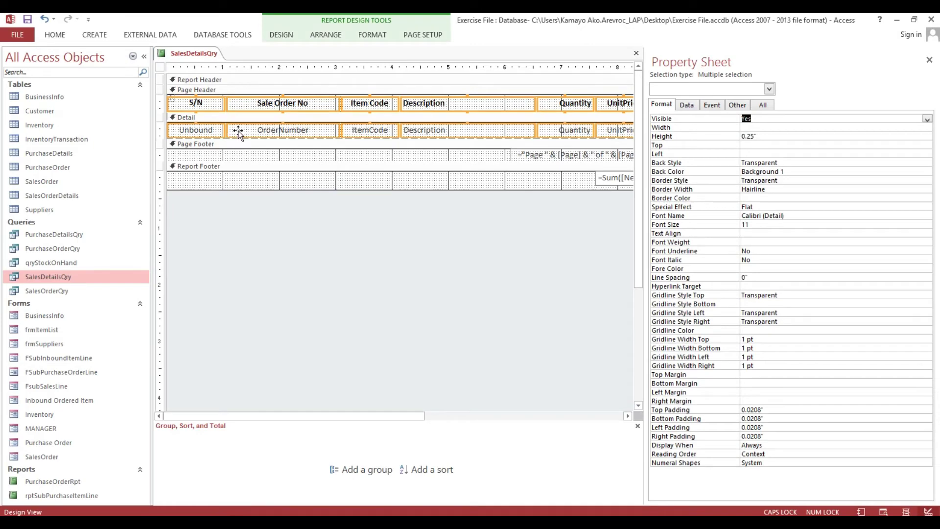
click(208, 144)
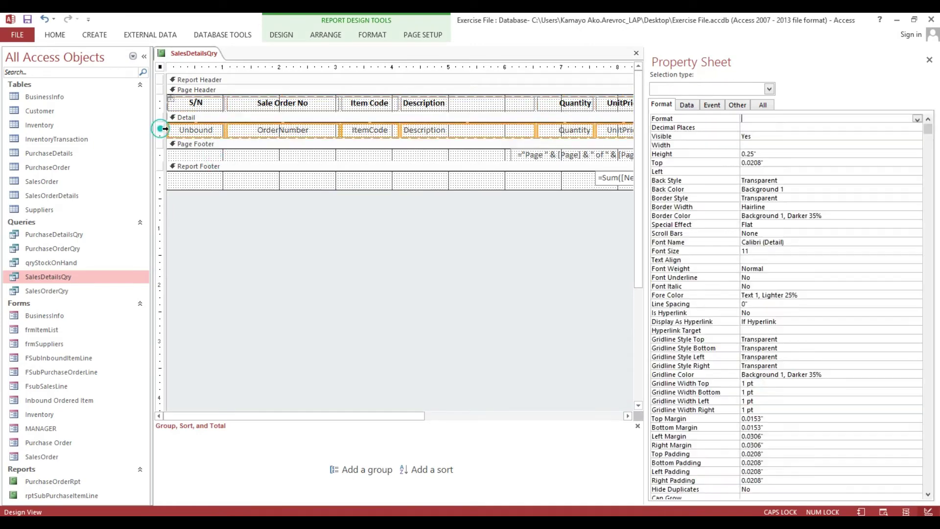
click(162, 130)
click(669, 200)
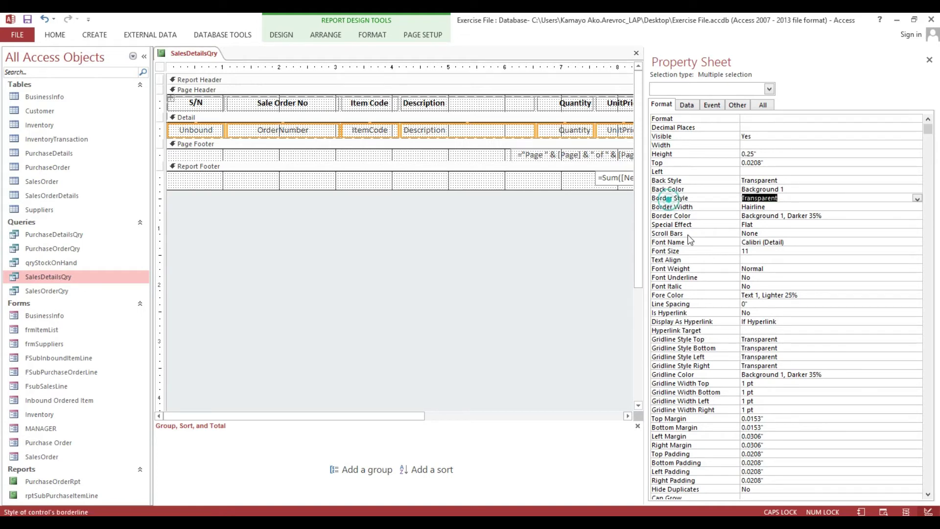
click(672, 349)
double_click(794, 349)
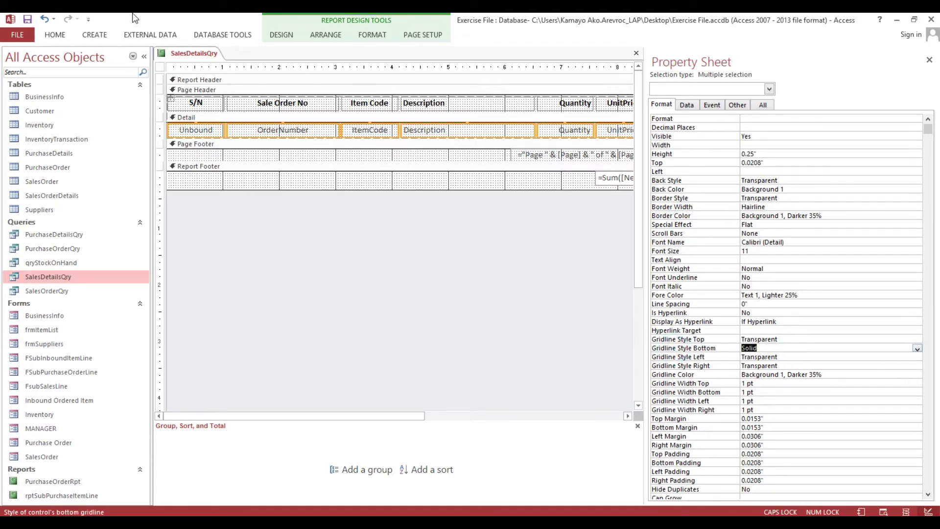
Give the page header labels a solid bottom gridline and preview the report
click(50, 42)
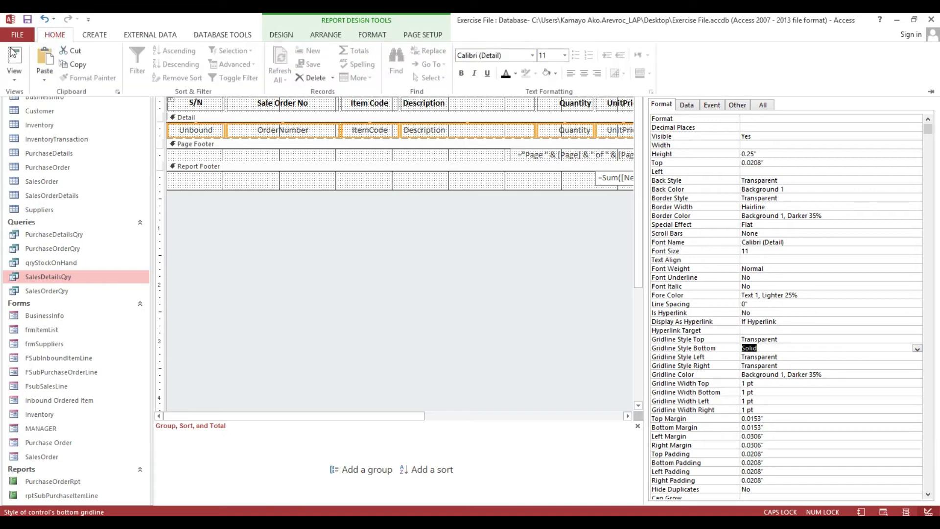
click(15, 54)
right_click(349, 131)
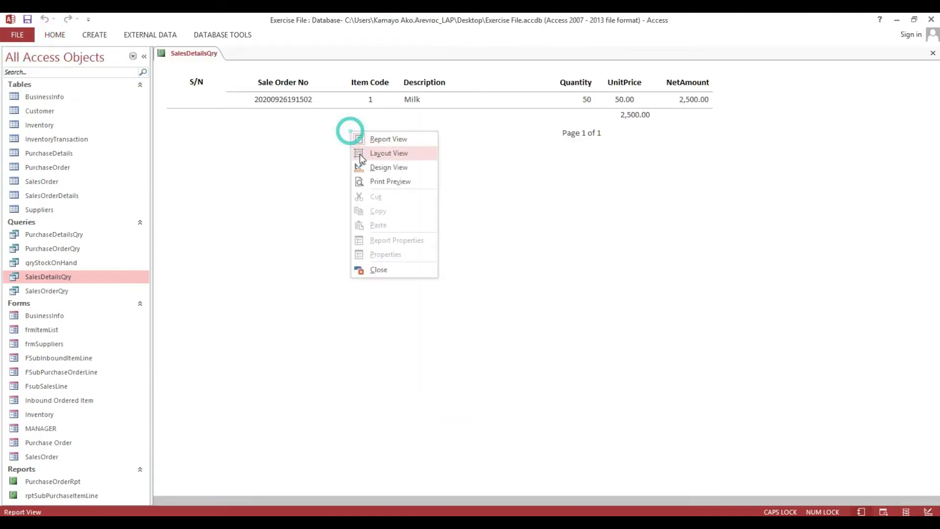
click(365, 166)
click(159, 105)
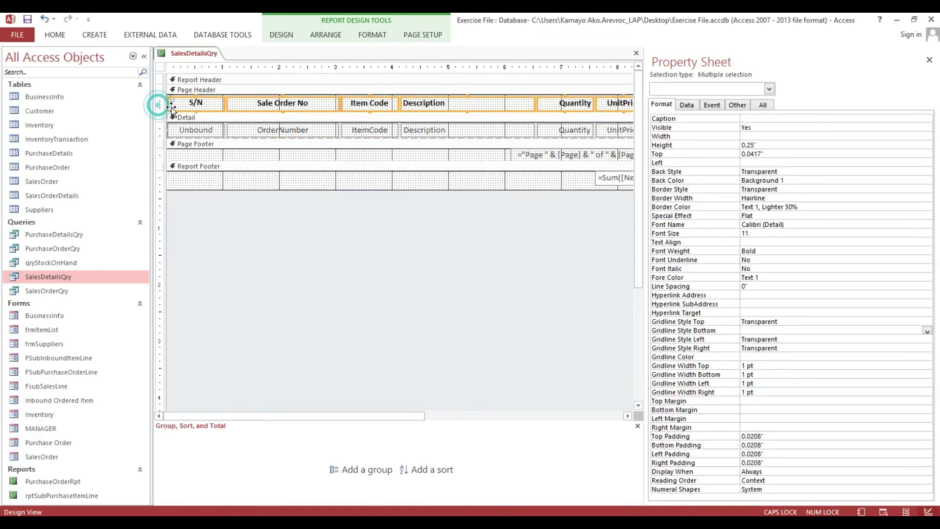
click(774, 334)
double_click(774, 334)
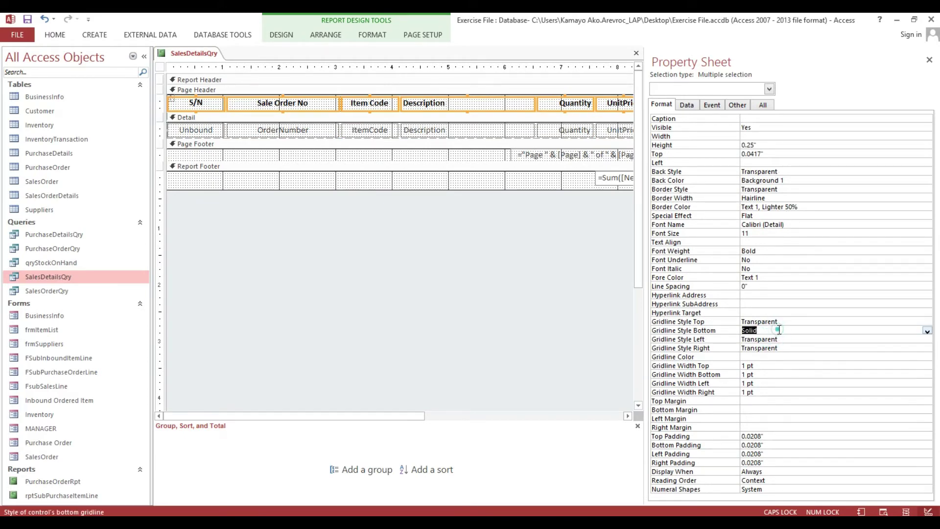
click(54, 34)
click(19, 54)
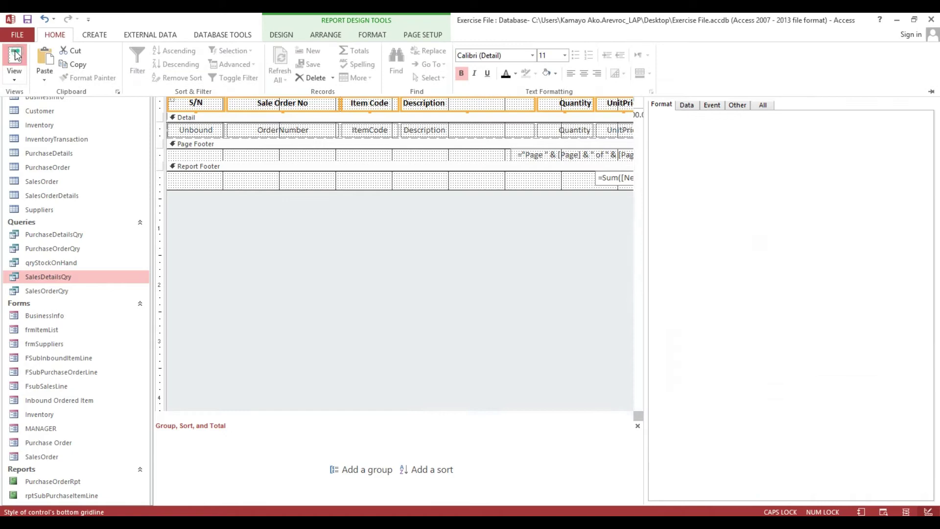
Set the S/N text box Control Source to =1 using the Expression Builder
right_click(382, 152)
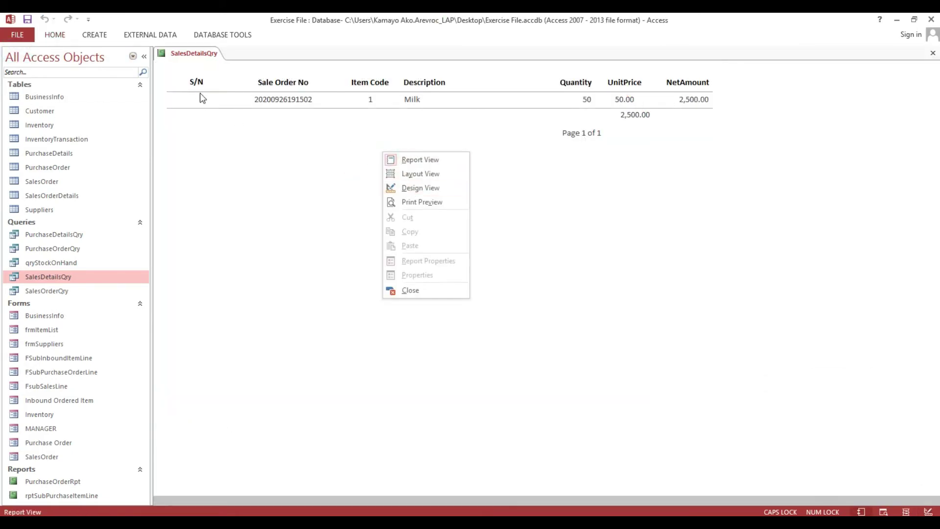
click(411, 188)
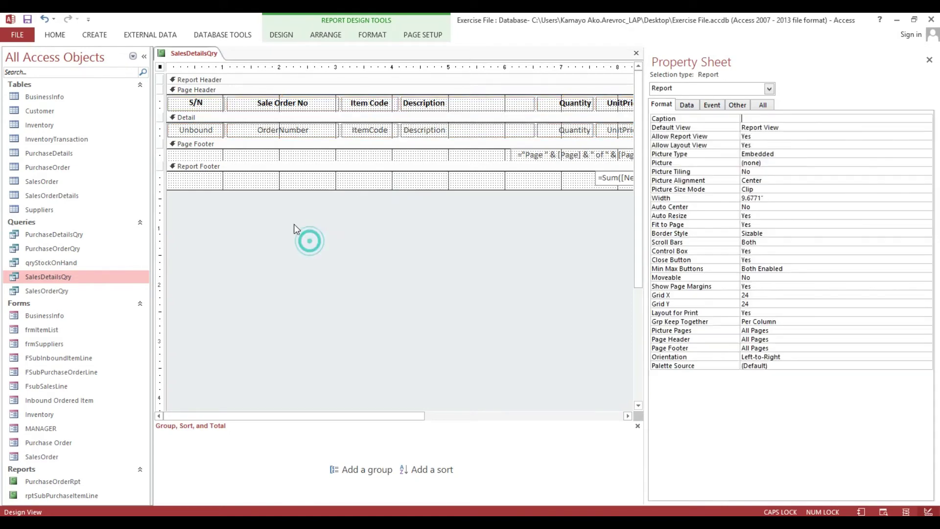
click(194, 133)
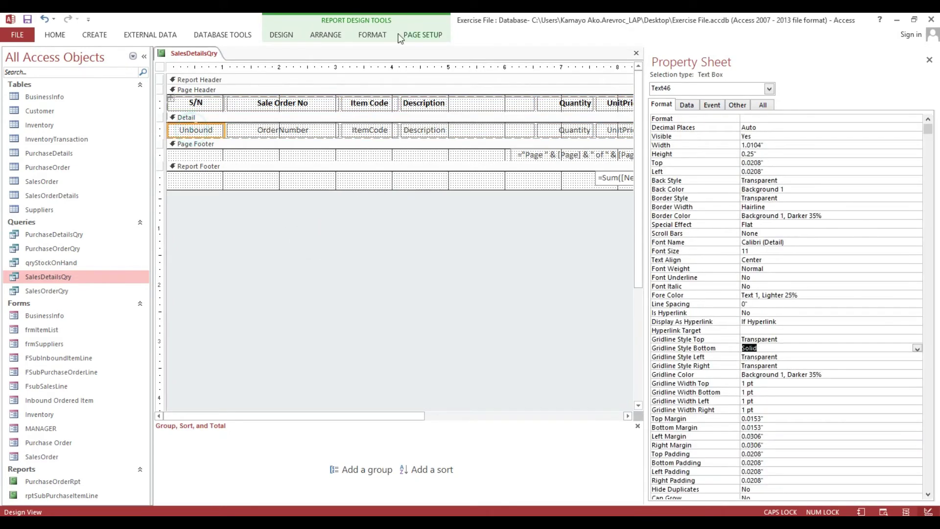
click(686, 104)
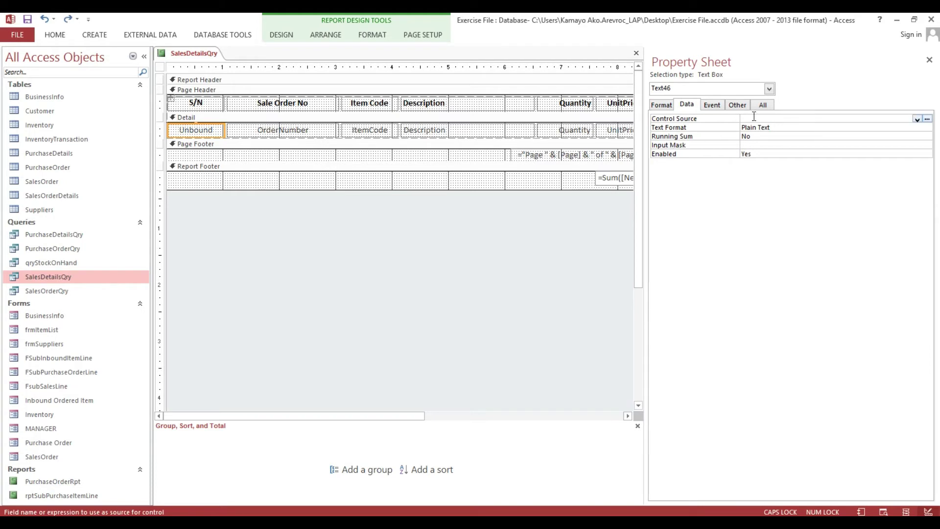
click(754, 116)
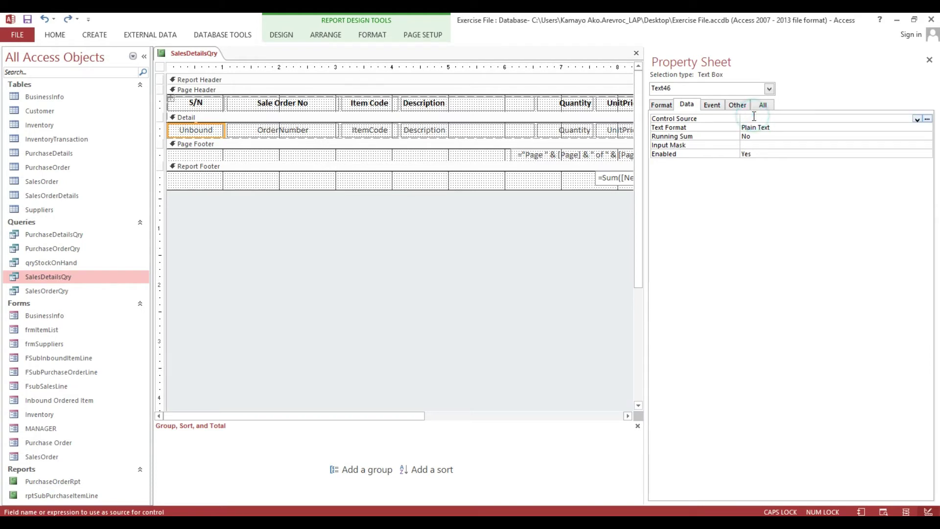
right_click(929, 122)
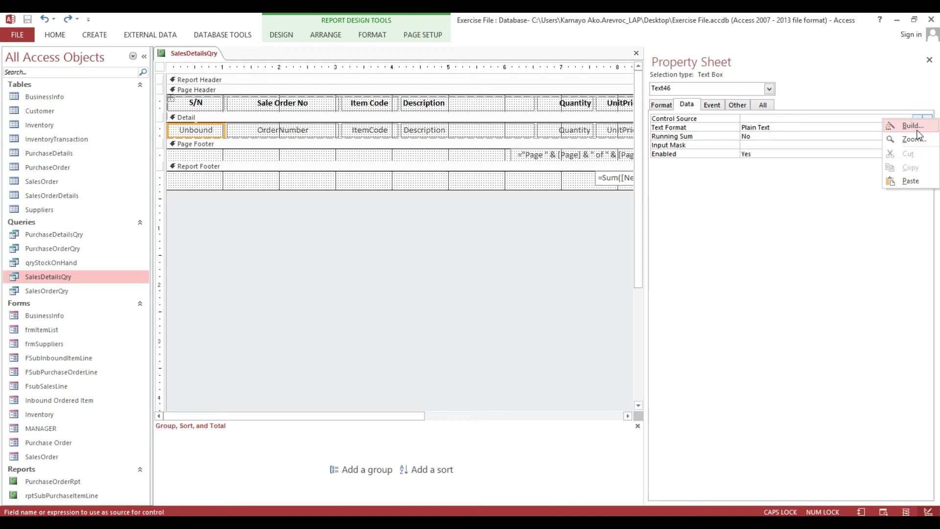
click(916, 129)
text(=1)
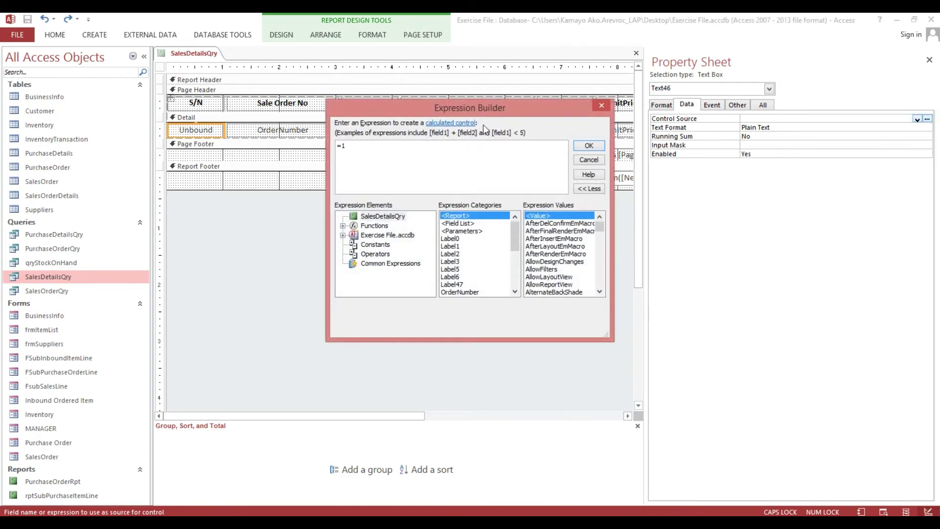
click(589, 146)
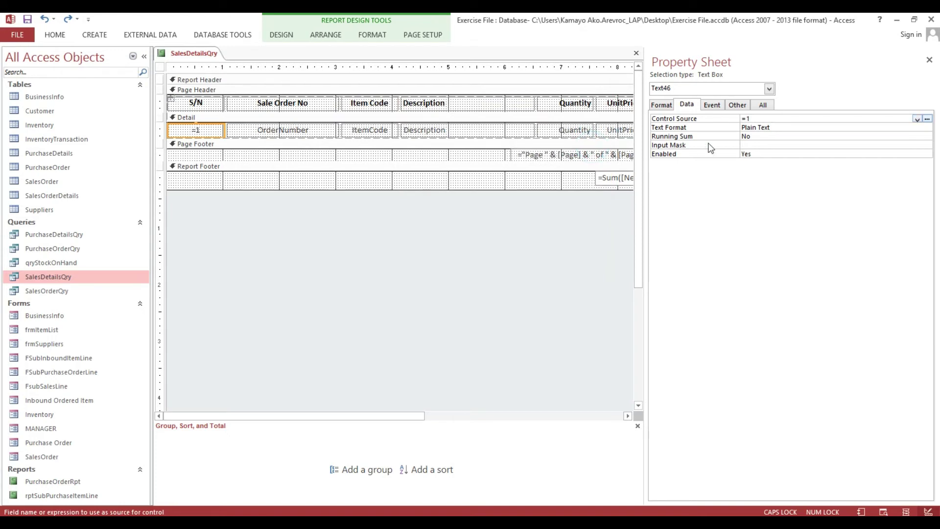
Set the S/N box's Running Sum to Over All and preview the numbered report
click(768, 136)
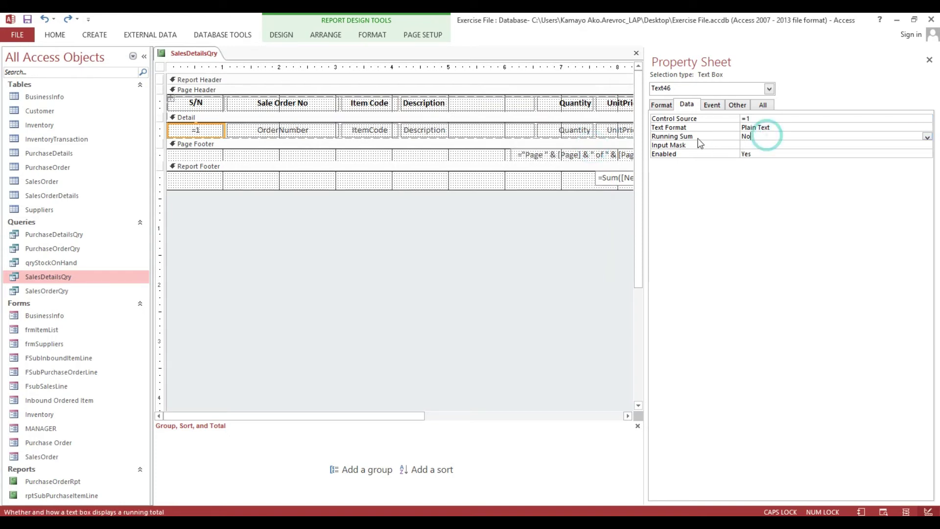
click(928, 137)
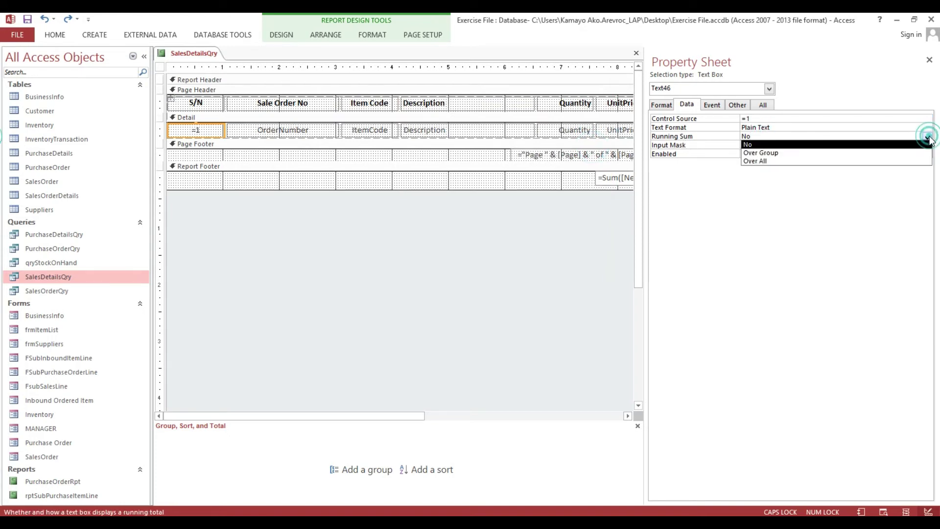
click(753, 161)
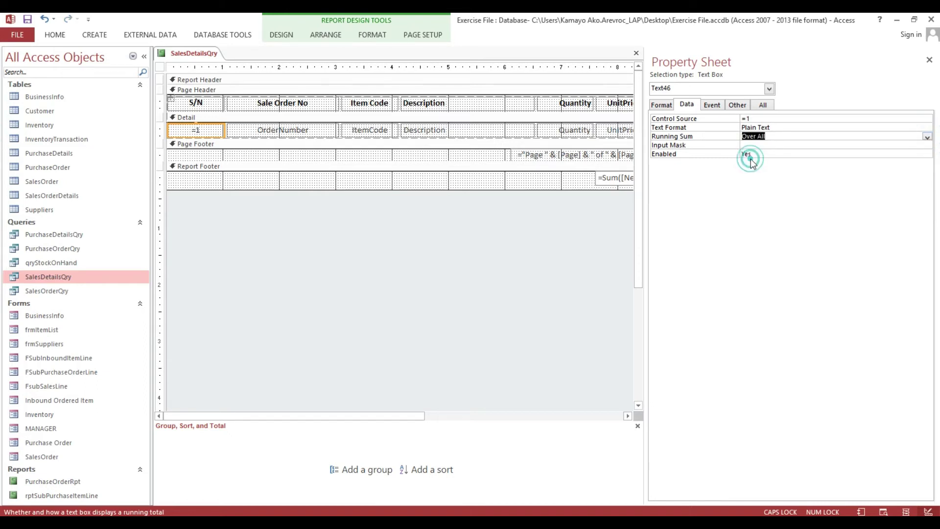
click(56, 35)
click(17, 57)
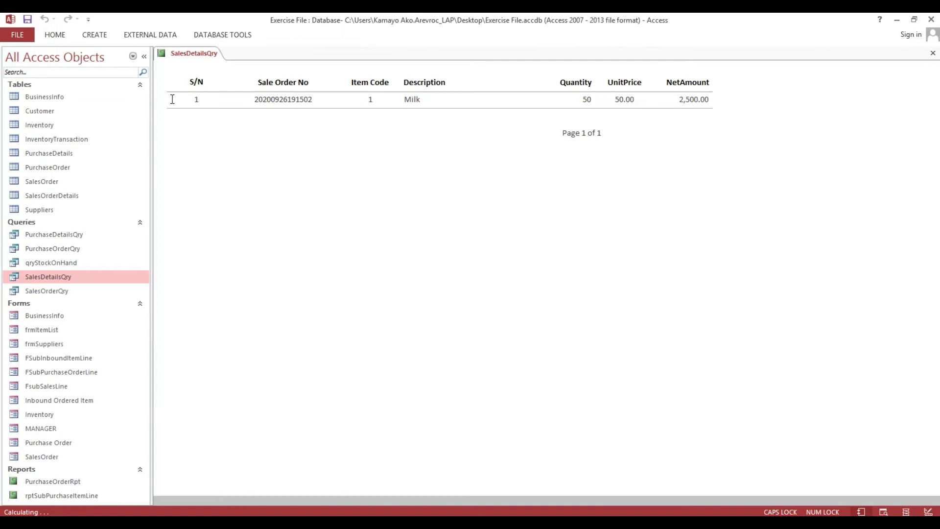
Close the report, saving it under a new sales order line subreport name
click(932, 54)
click(427, 304)
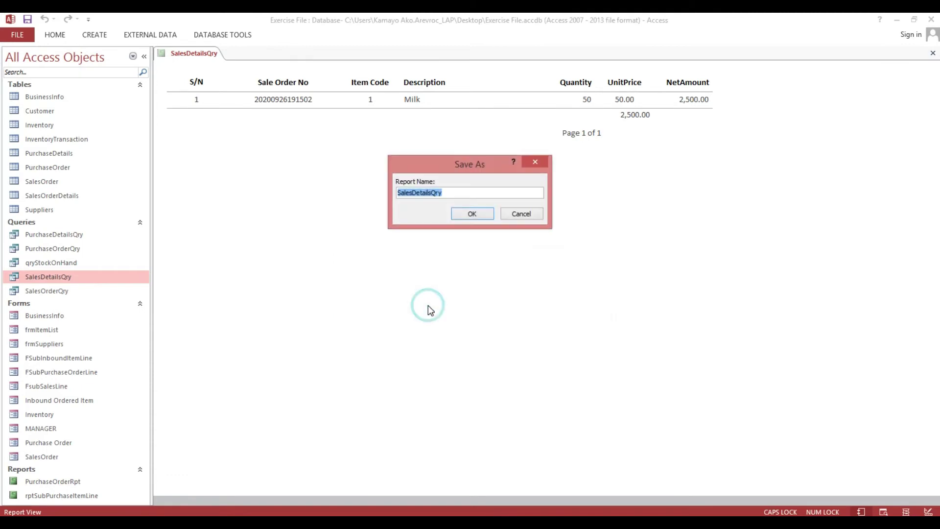
key(Caps_Lock)
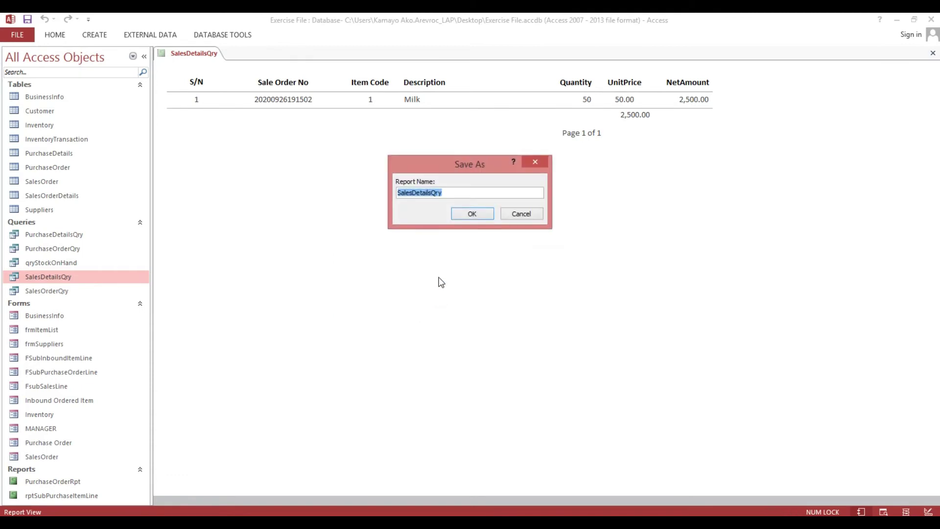
text(rptSub)
text(SalesOrderLine)
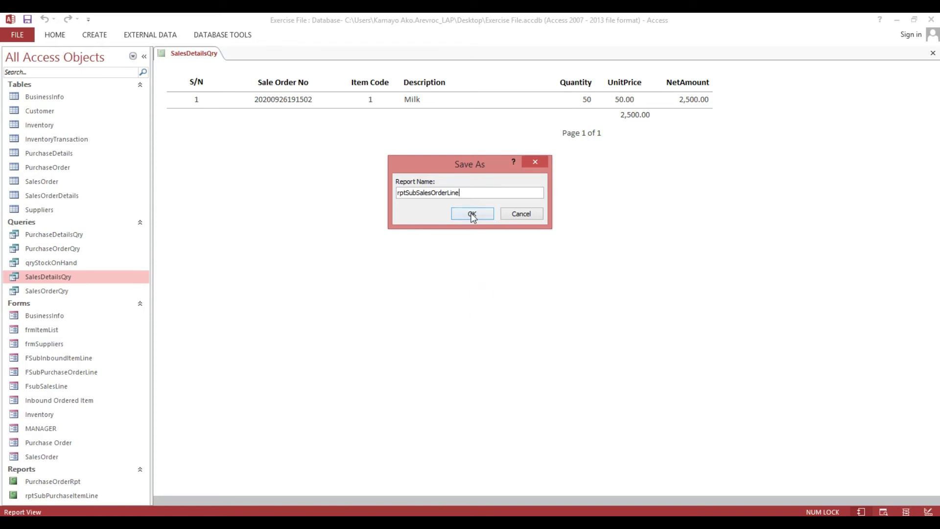
click(473, 214)
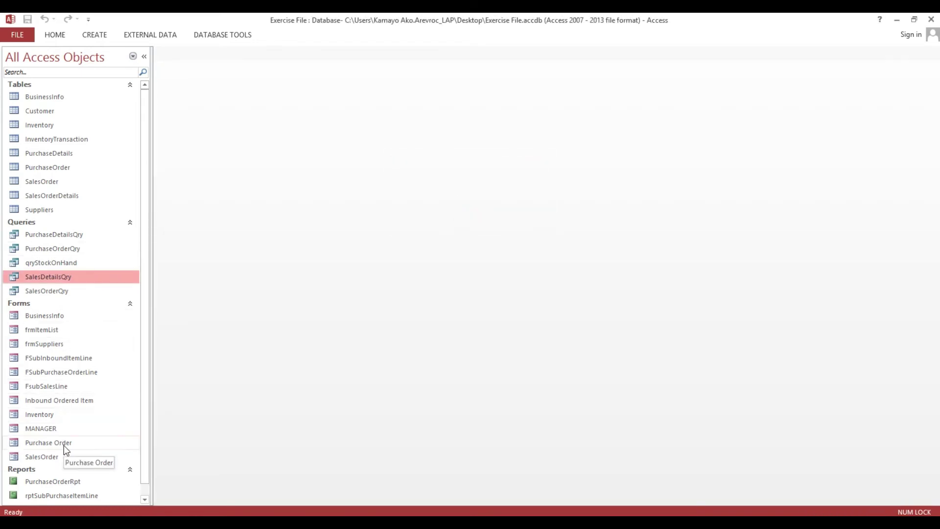
Open the SalesOrder form and add a Water line with quantity 50
double_click(58, 458)
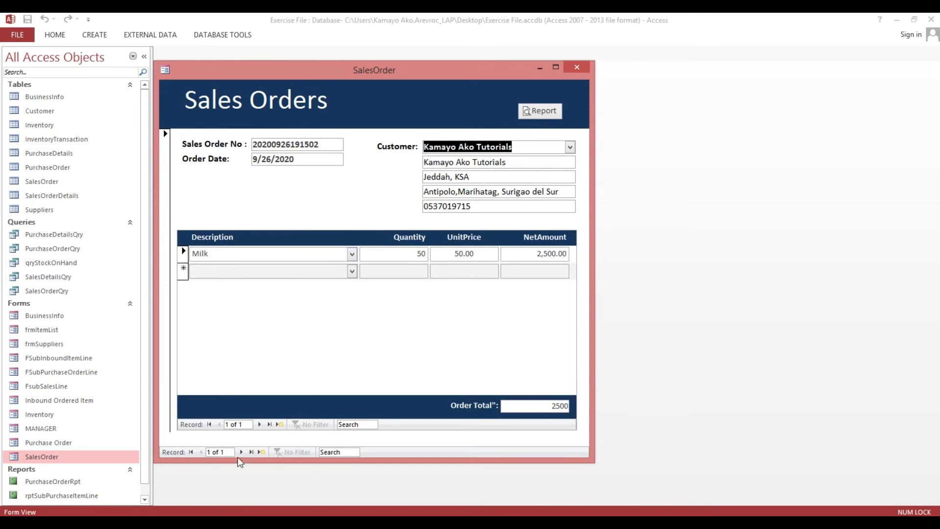
click(352, 271)
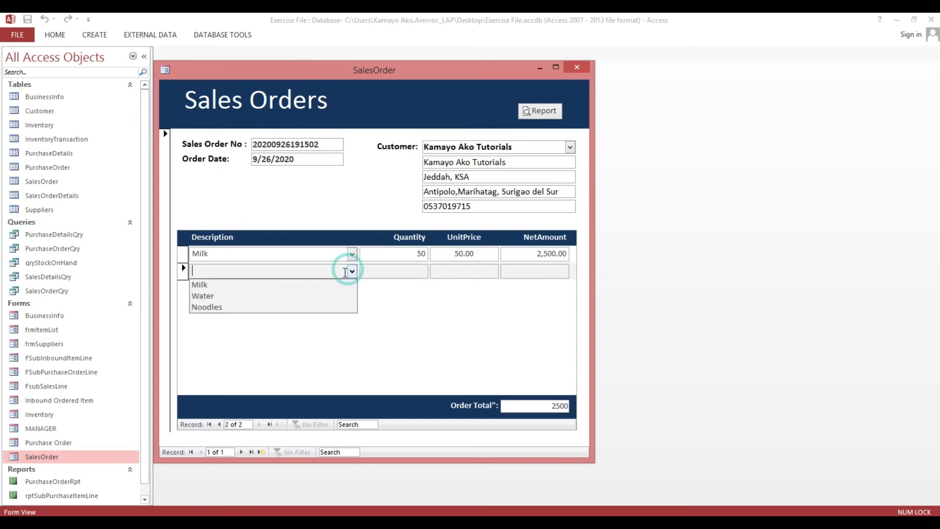
click(328, 296)
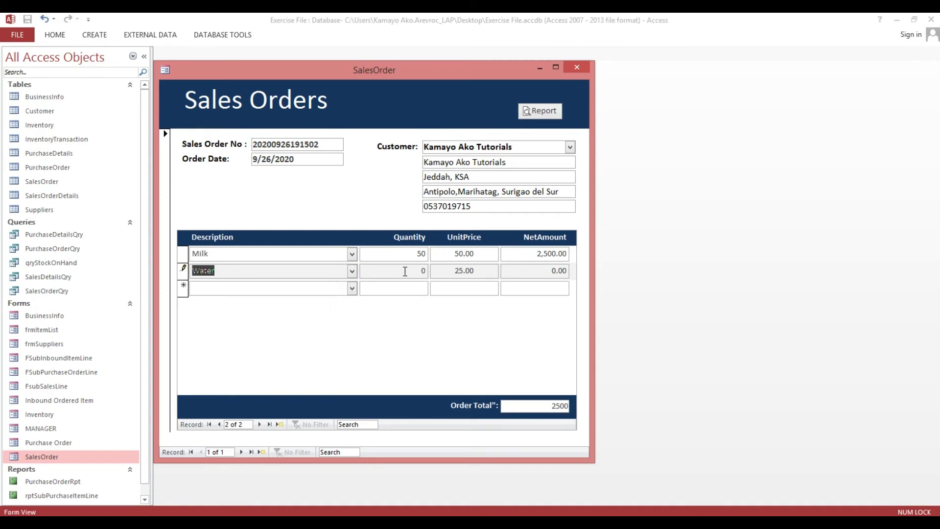
click(405, 271)
text(50)
key(Tab)
Add a Noodles line with quantity 10, then save the order and close the form
click(351, 289)
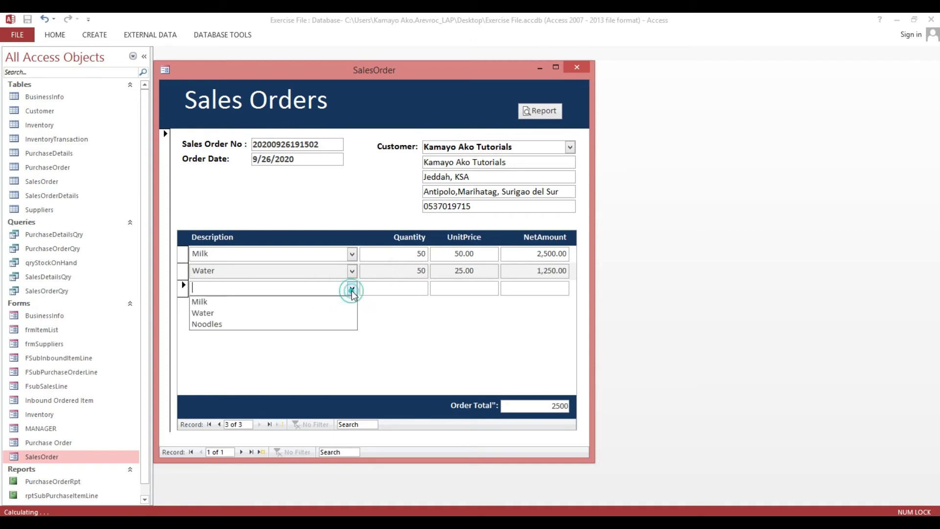
click(333, 323)
click(400, 292)
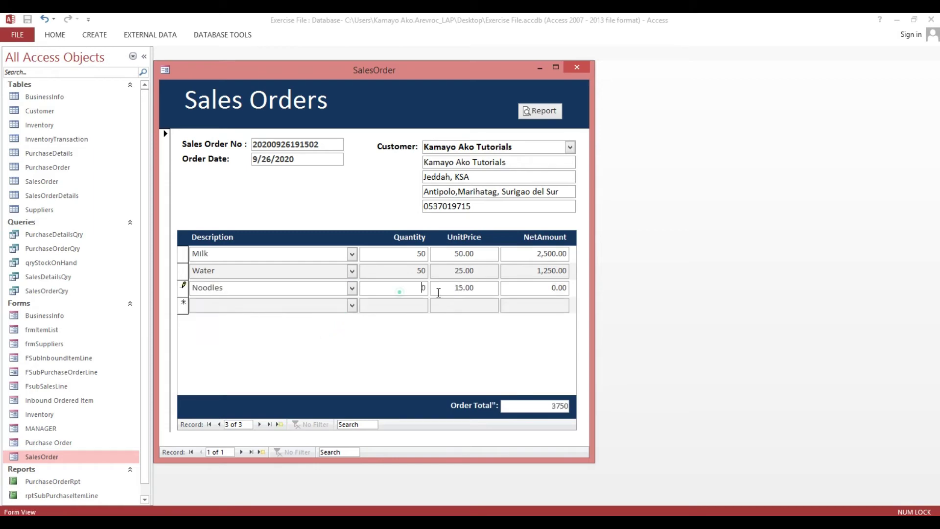
text(50)
key(Tab)
click(512, 316)
click(405, 284)
double_click(394, 284)
text(10)
key(Tab)
click(262, 452)
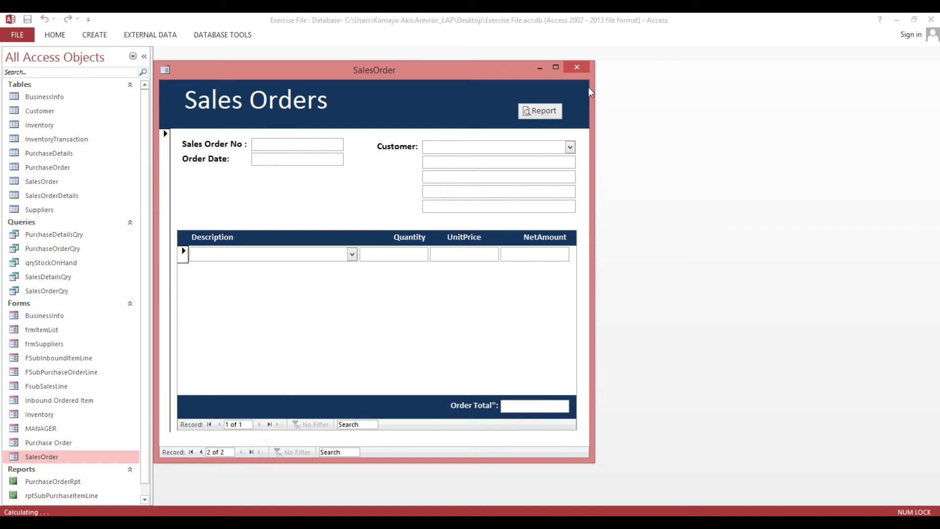
click(577, 67)
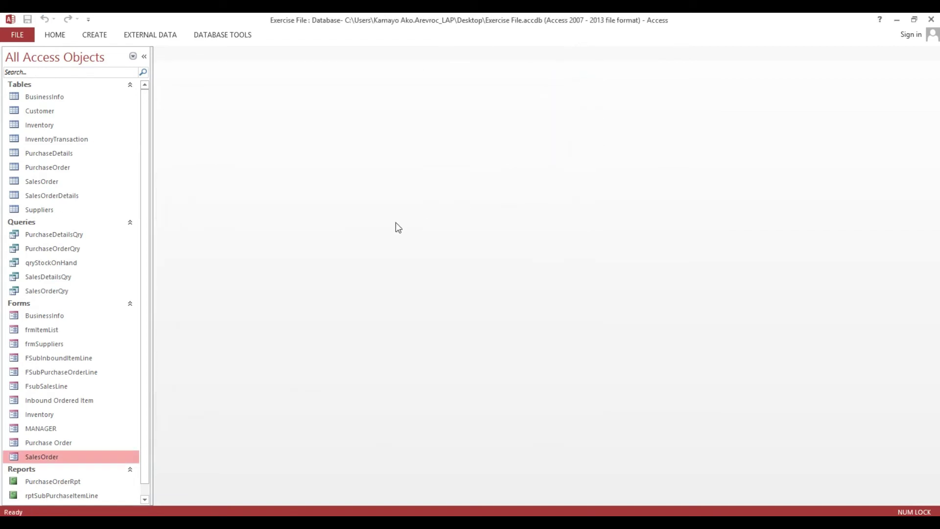
Check the saved order lines in SalesDetailsQry, then close it
double_click(67, 279)
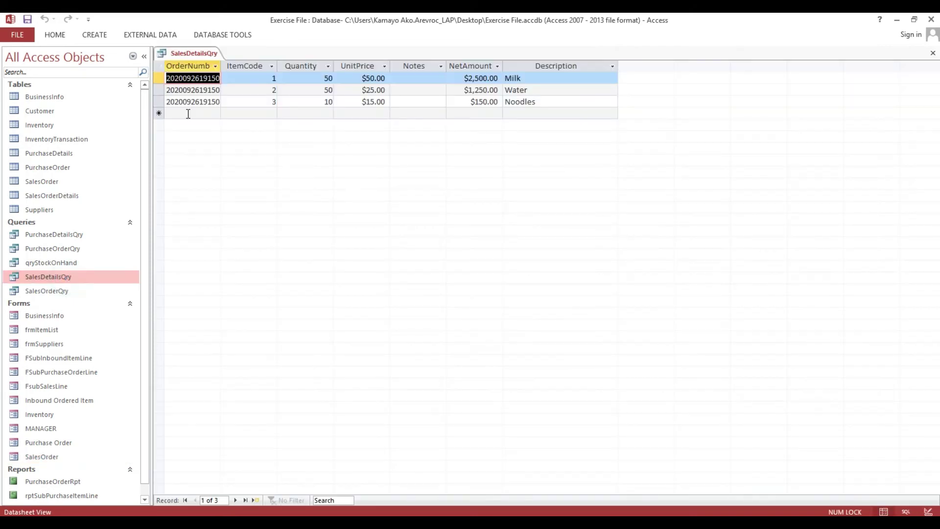
click(932, 53)
scroll(98, 358, down, 1)
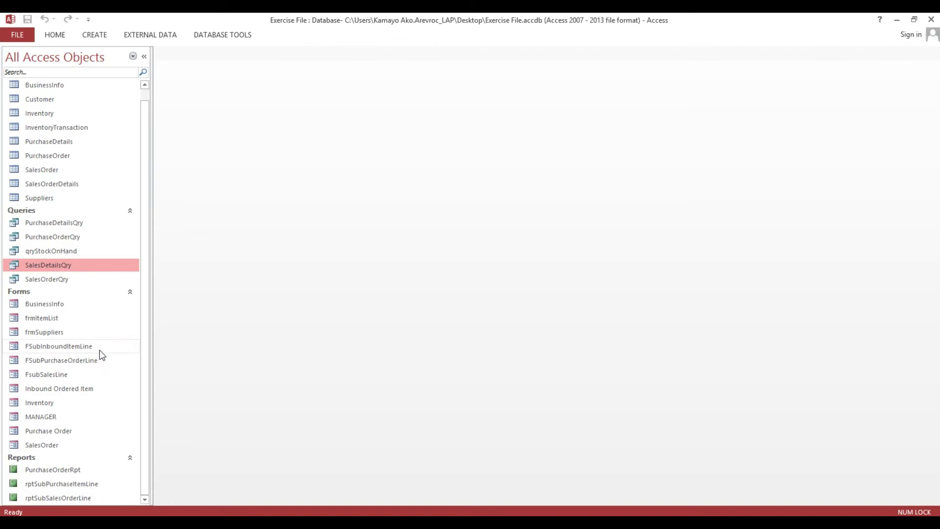
click(143, 437)
Open rptSubSalesOrderLine and check its S/N values 1 to 3
double_click(47, 499)
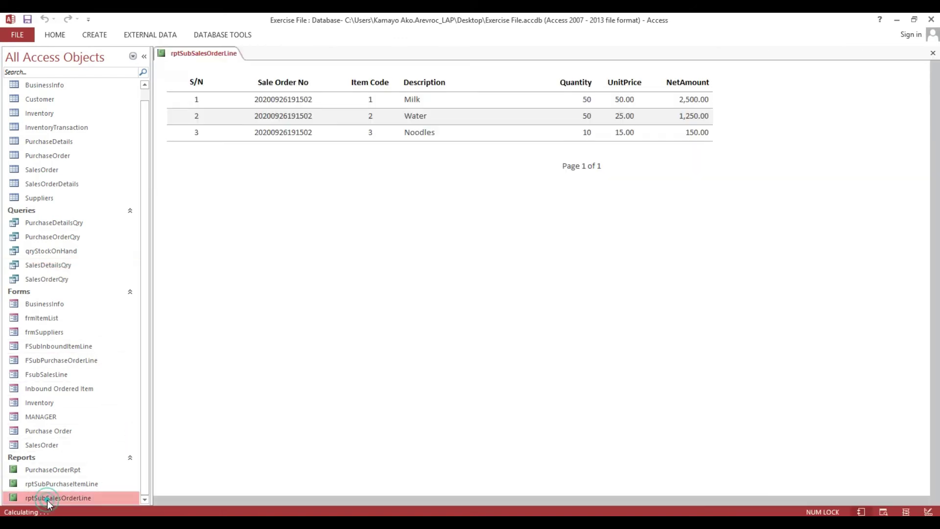
click(189, 99)
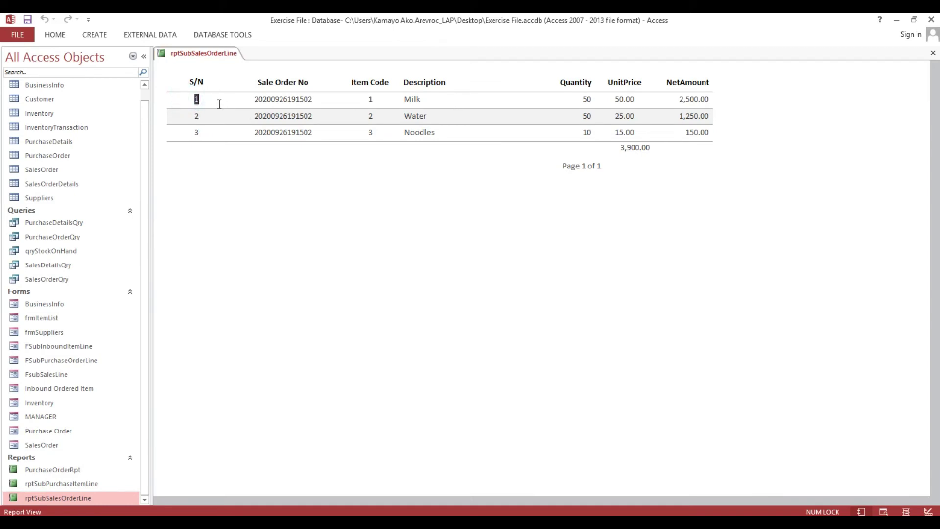
click(190, 116)
click(185, 133)
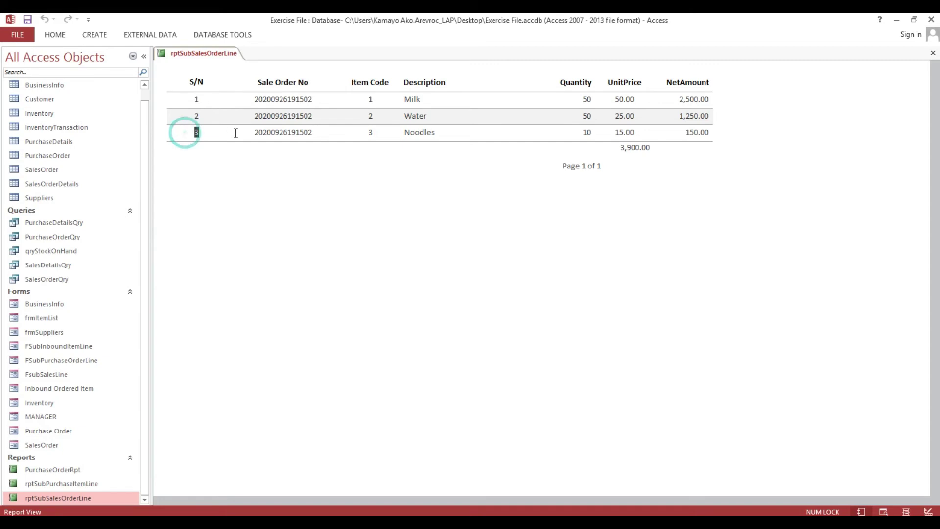
Change the S/N Control Source from =1 to =10 and preview the report
right_click(211, 163)
click(231, 193)
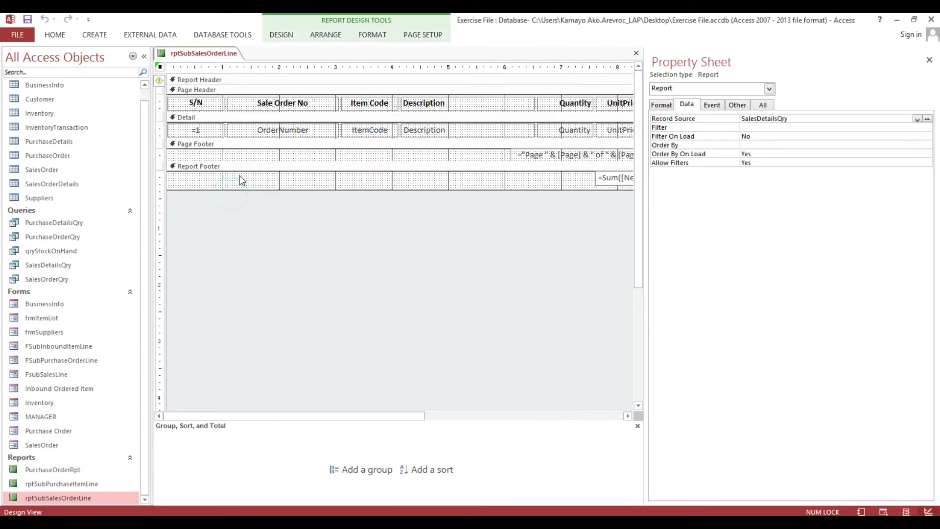
click(198, 130)
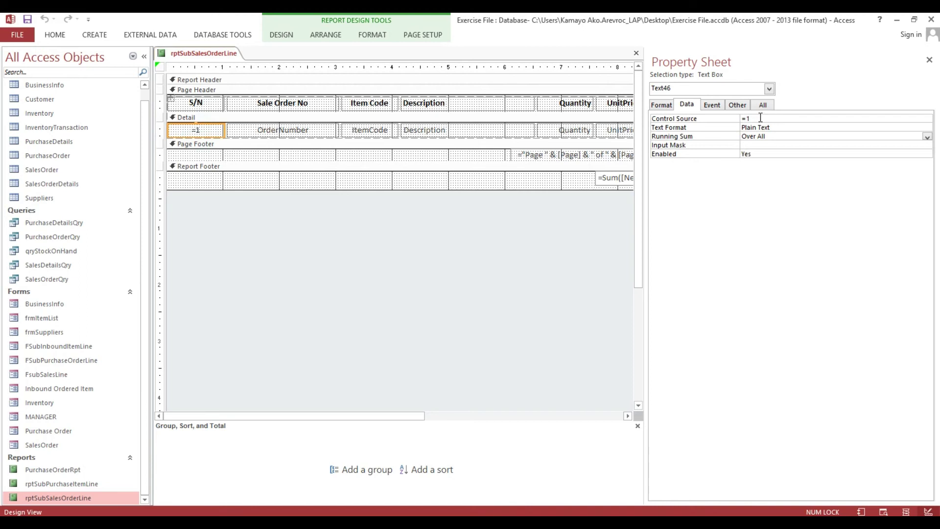
click(761, 117)
text(0)
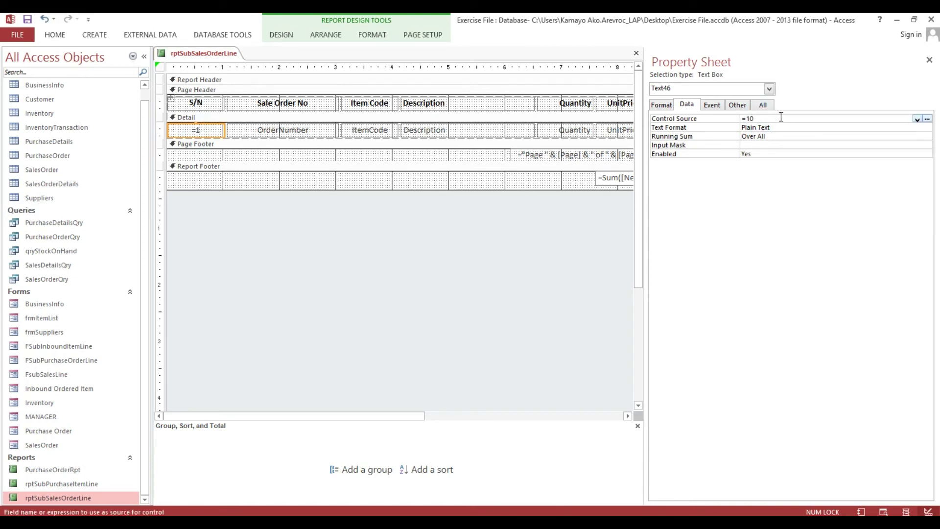
click(799, 129)
click(54, 34)
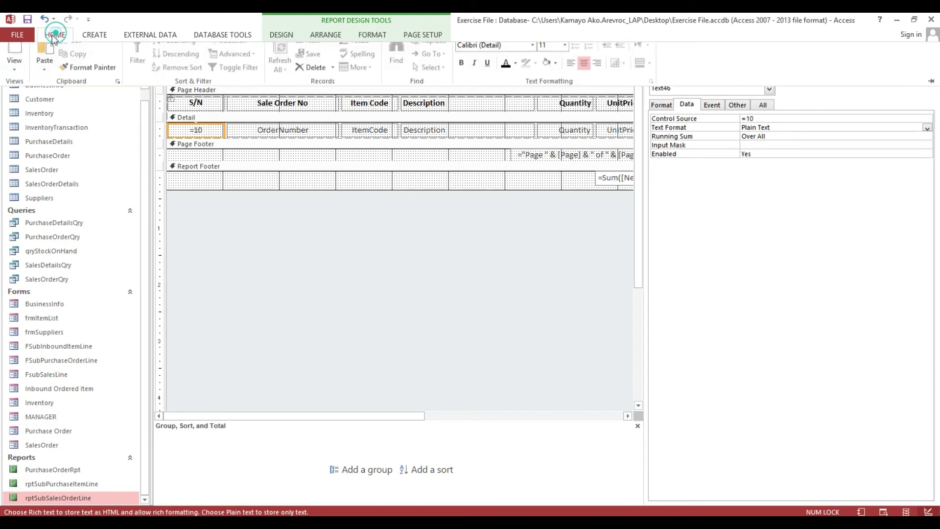
click(13, 52)
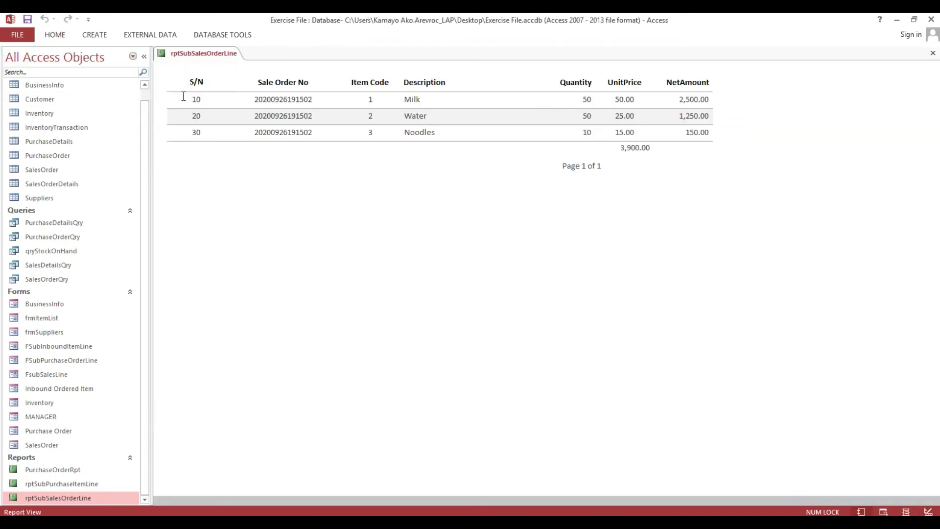
Set the S/N Control Source to =100 and preview the hundreds numbering
right_click(309, 194)
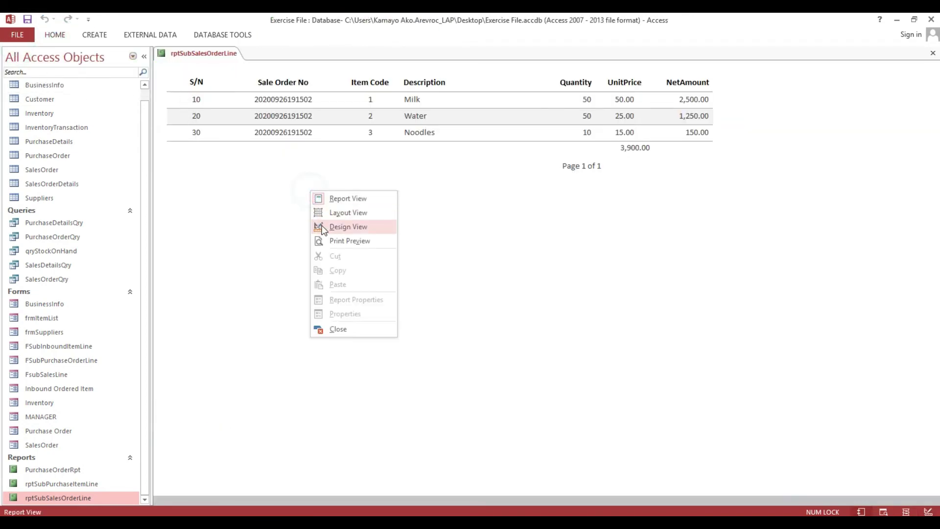
click(323, 230)
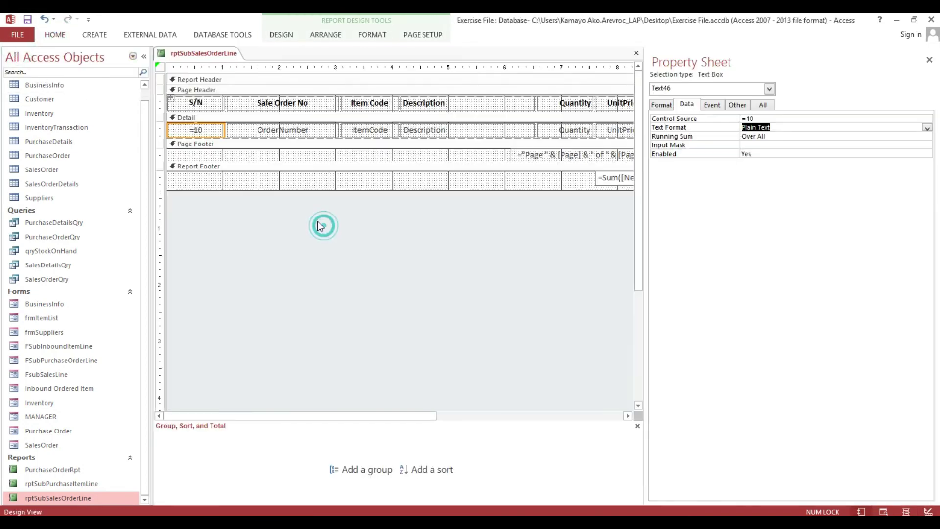
click(760, 118)
text(0)
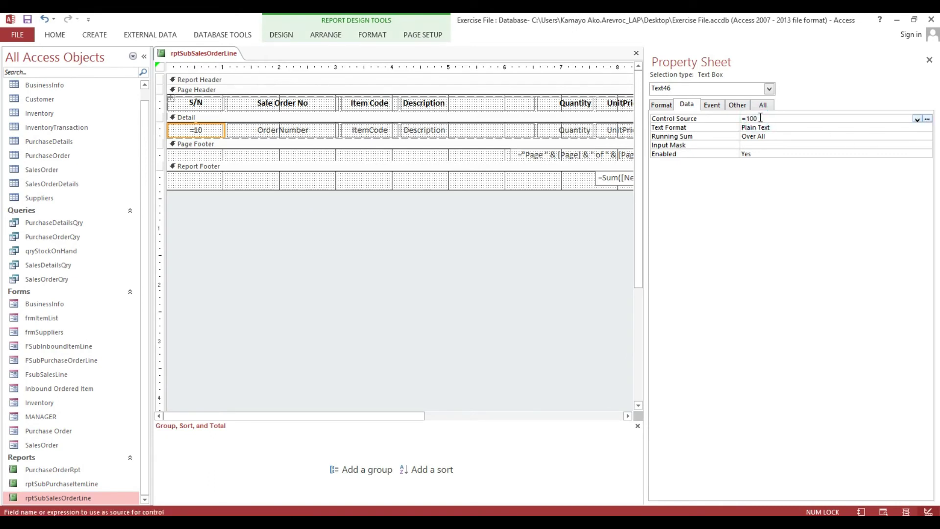
click(775, 136)
click(55, 35)
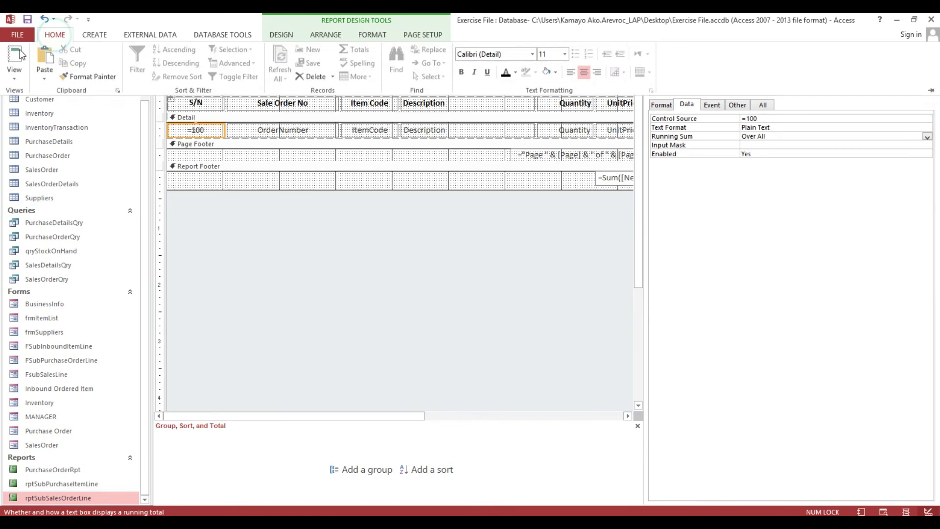
click(20, 52)
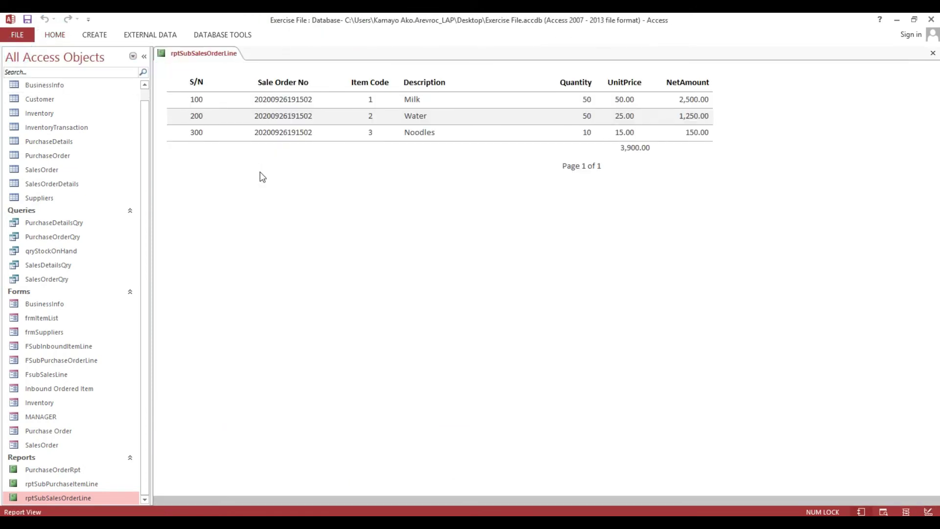
Change the S/N Control Source back to =10 and preview again
right_click(262, 176)
click(287, 208)
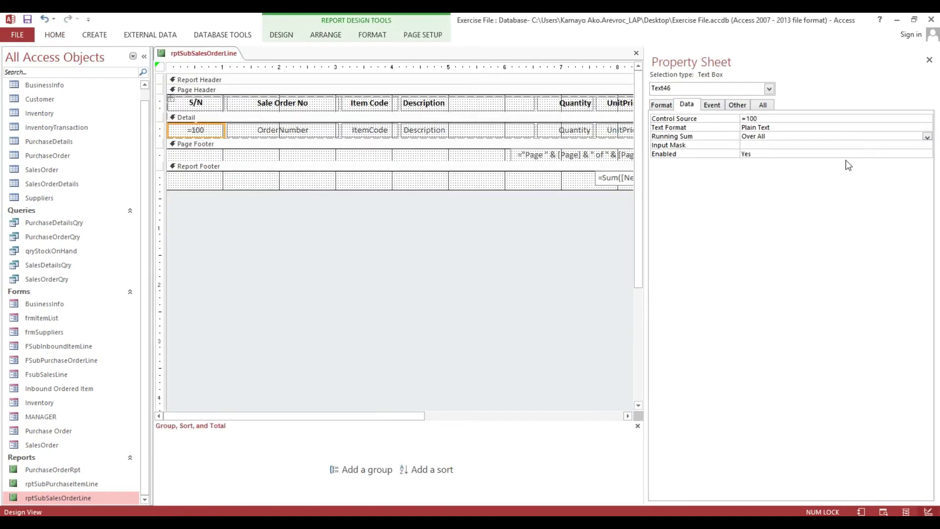
click(779, 119)
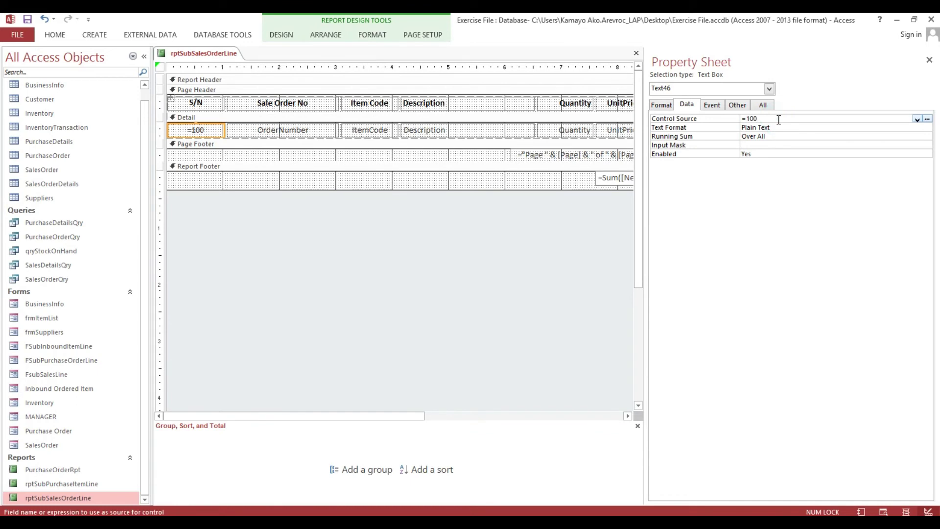
key(Return)
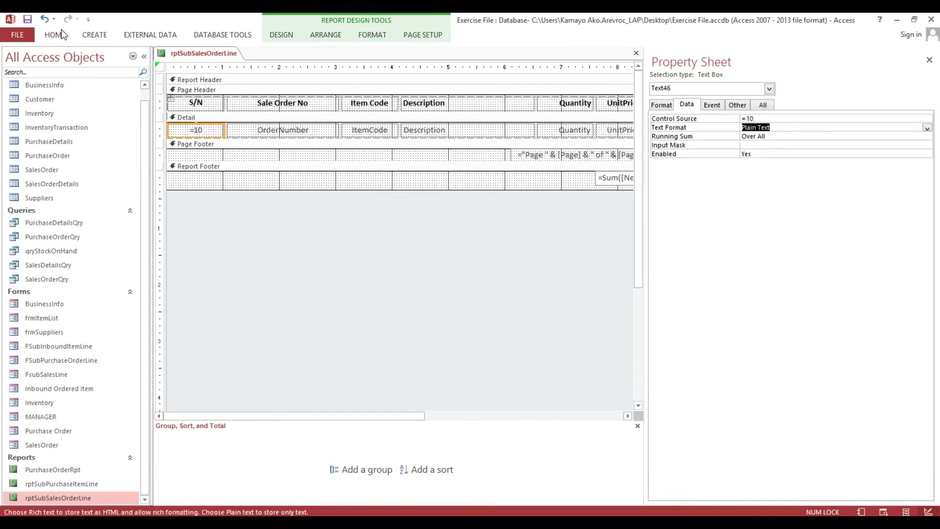
click(56, 32)
click(28, 59)
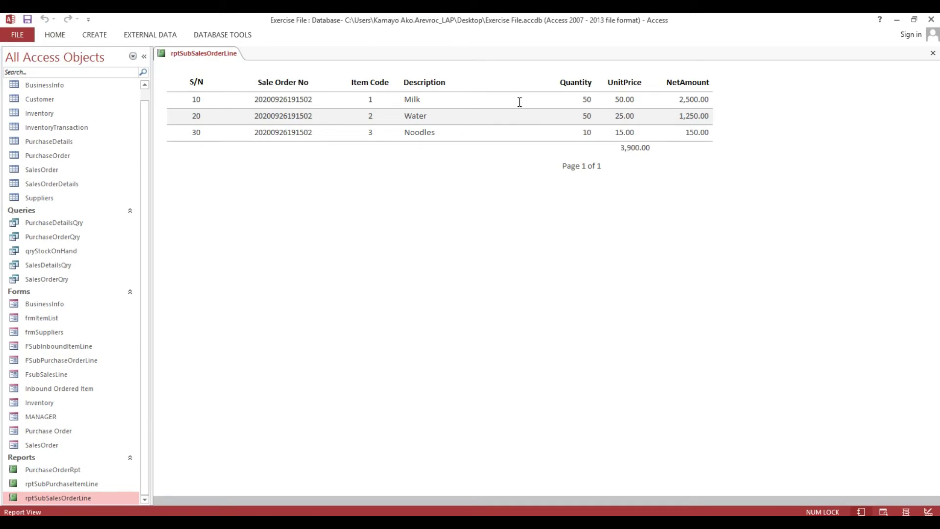
Close rptSubSalesOrderLine, saving its design changes
right_click(331, 183)
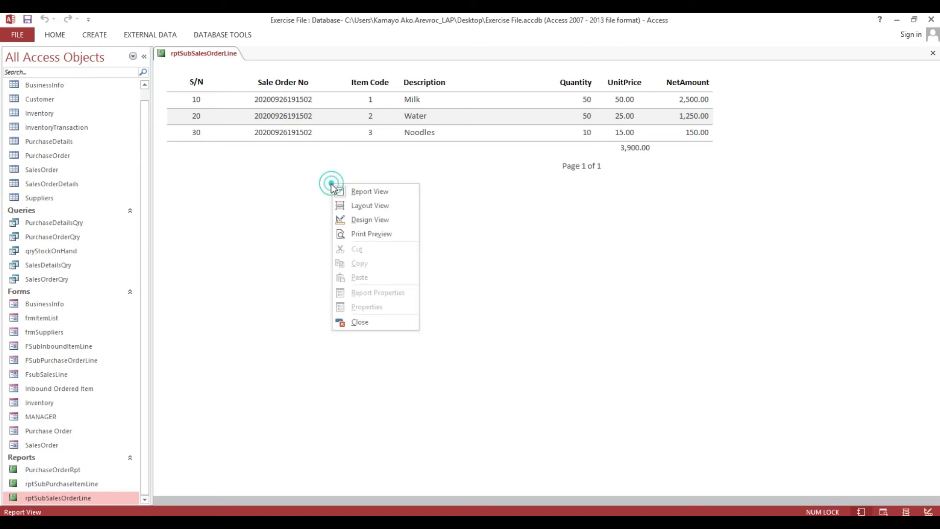
click(278, 171)
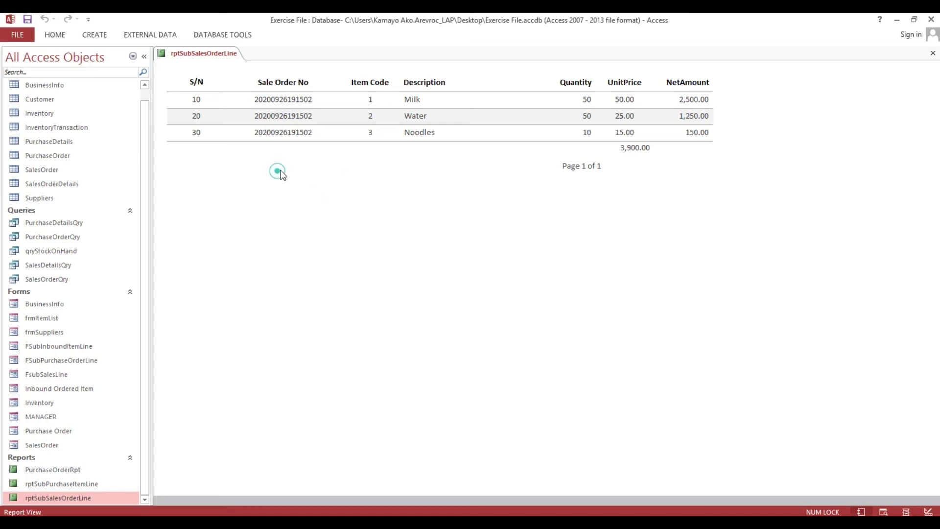
click(933, 53)
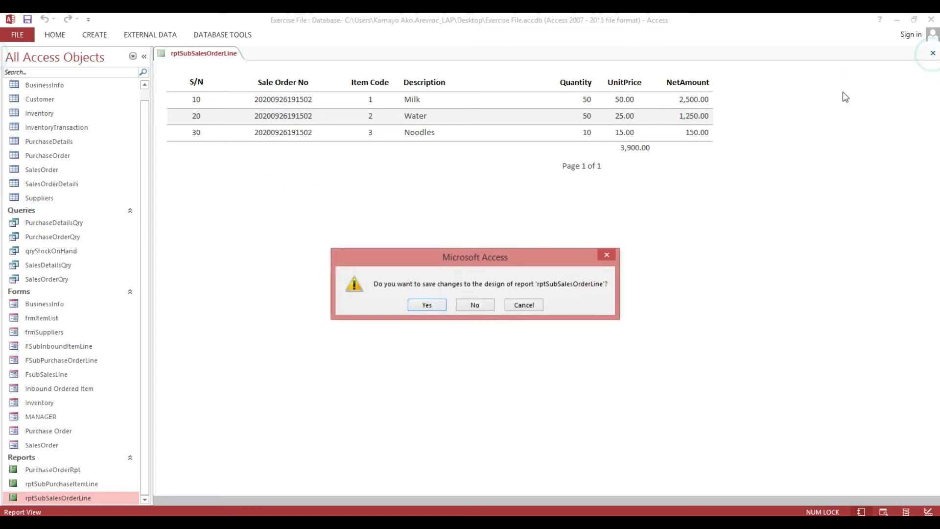
click(419, 308)
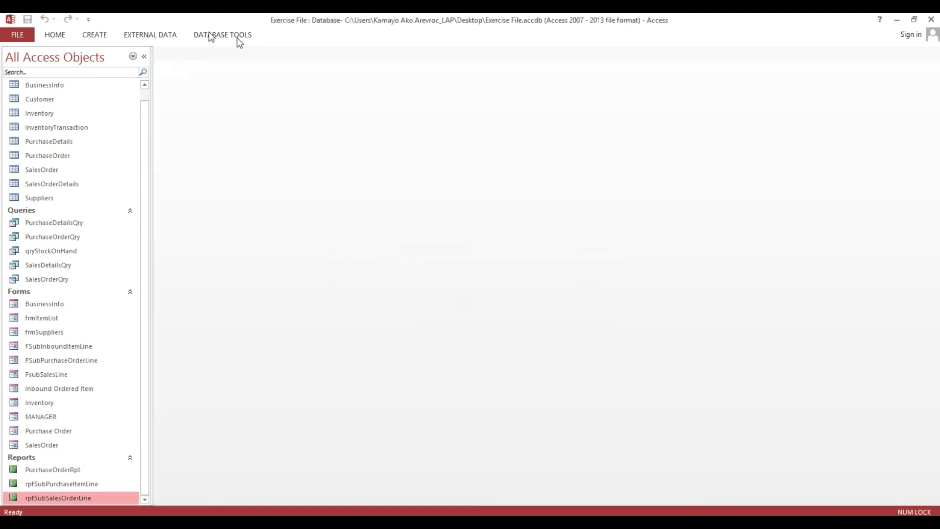
Create a blank report in design view and make its Page Header section taller
click(96, 36)
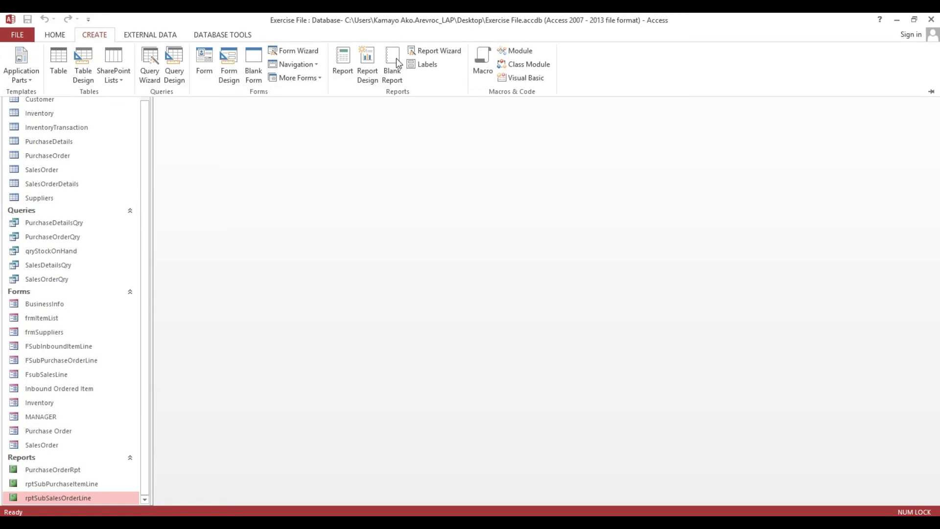
click(370, 77)
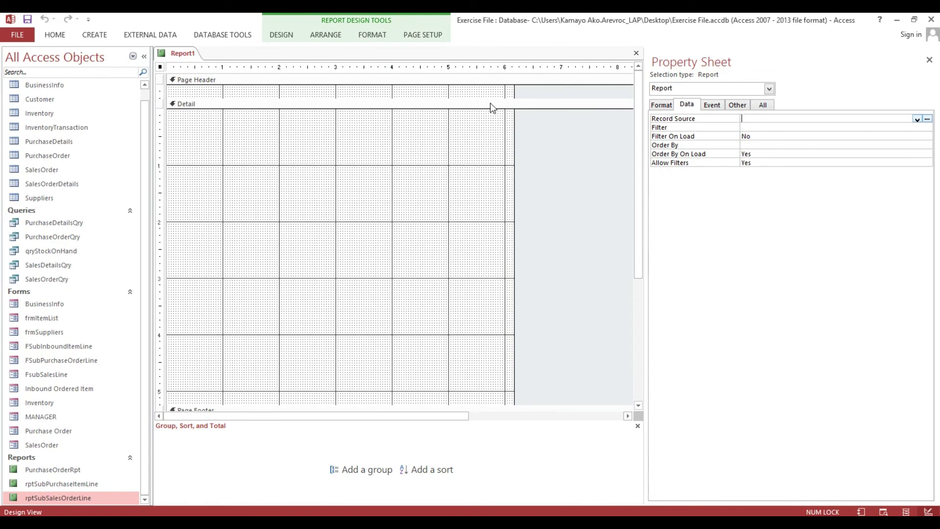
mouse_move(490, 98)
mouse_down()
mouse_move(495, 138)
mouse_move(613, 116)
mouse_up()
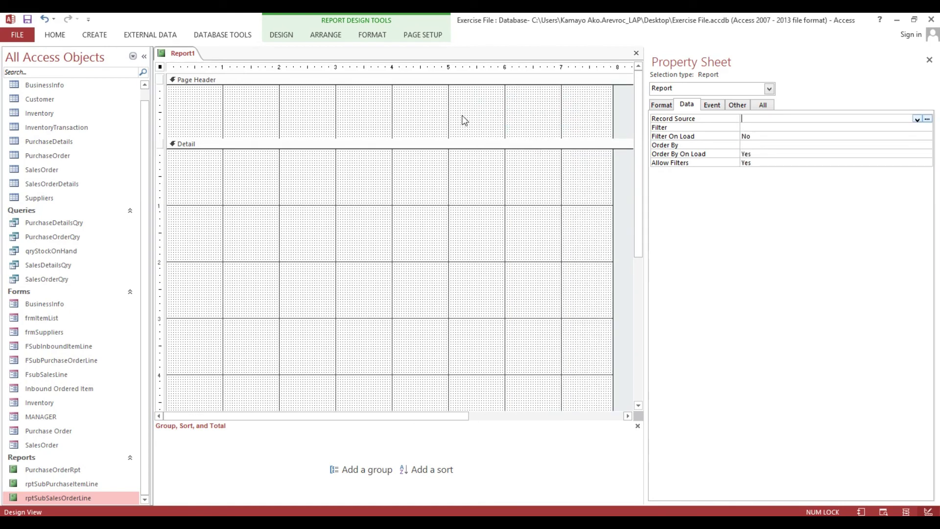
right_click(378, 214)
click(384, 122)
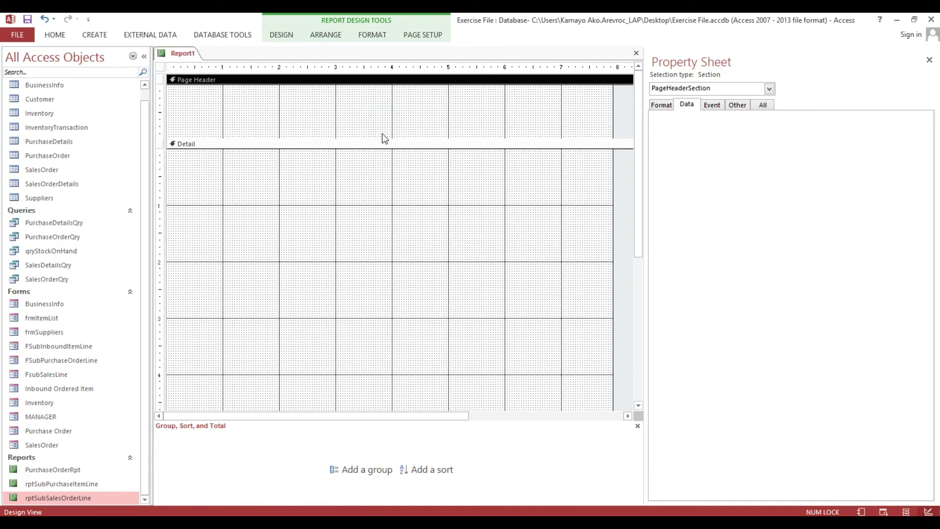
click(382, 137)
drag(384, 140, 383, 132)
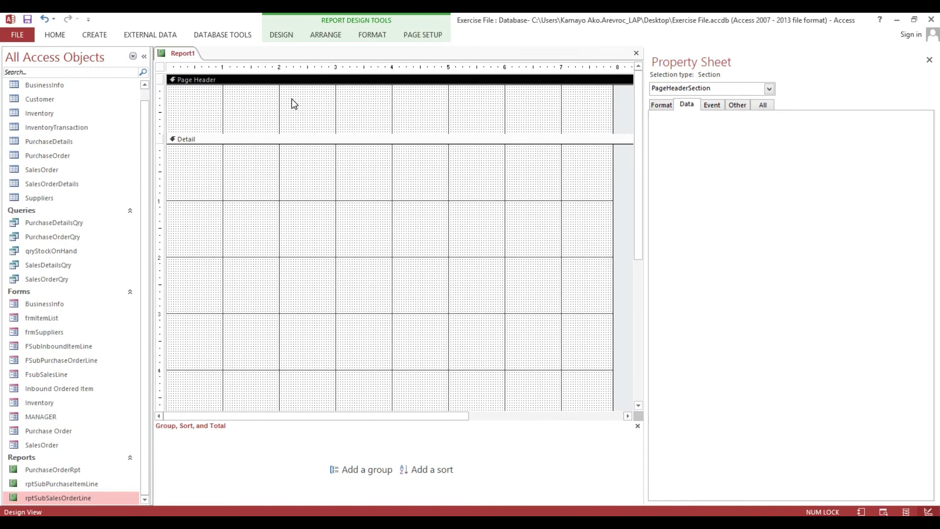
Set Report1's Record Source property to the SalesOrderQry query
click(67, 281)
click(98, 284)
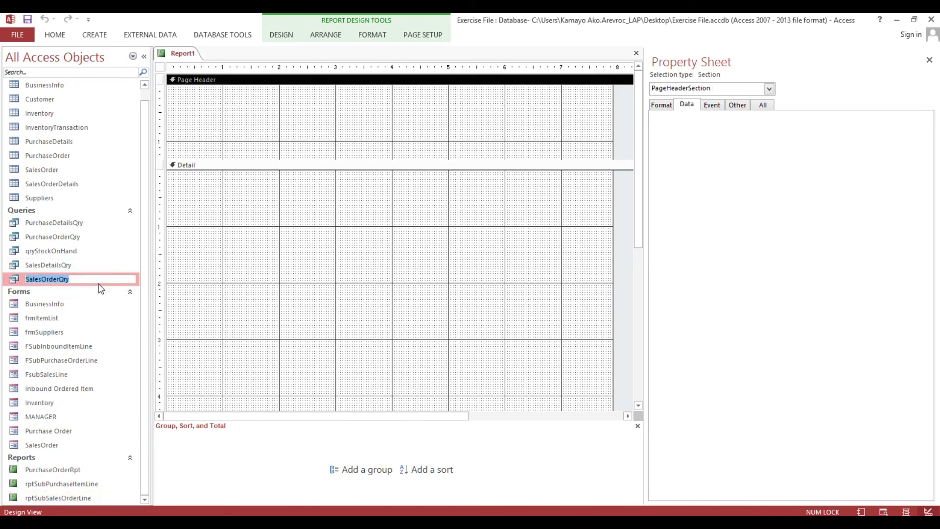
click(98, 279)
key(Return)
click(160, 67)
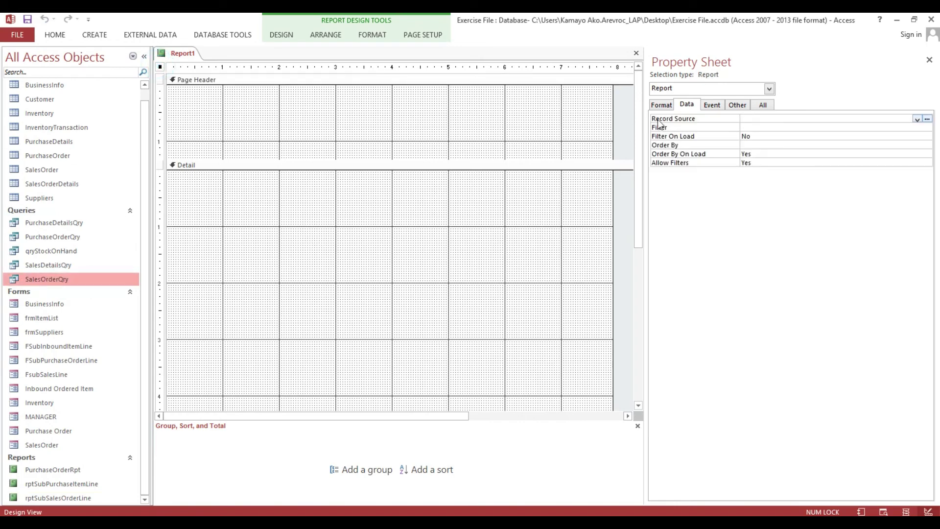
click(781, 119)
text(SalesOrderQry)
click(778, 126)
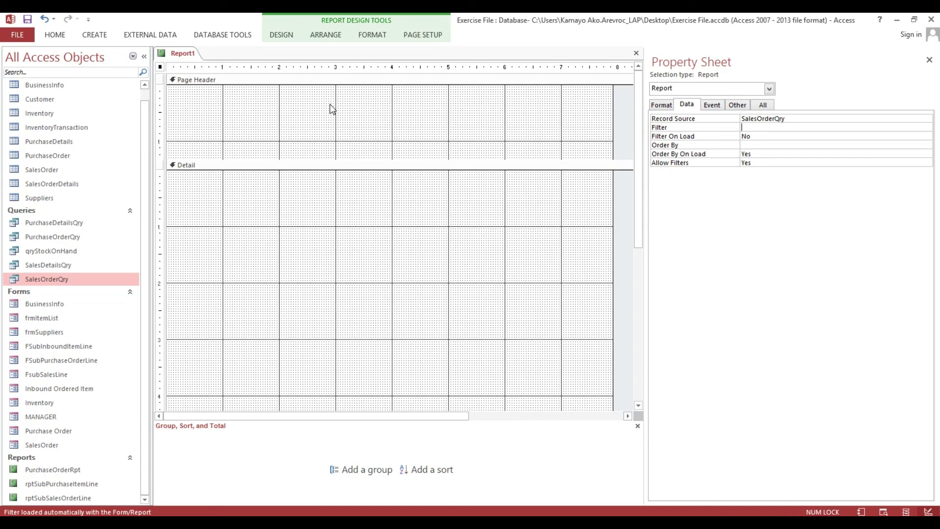
Draw a text box in the Page Header and relabel its label as Date:
click(281, 34)
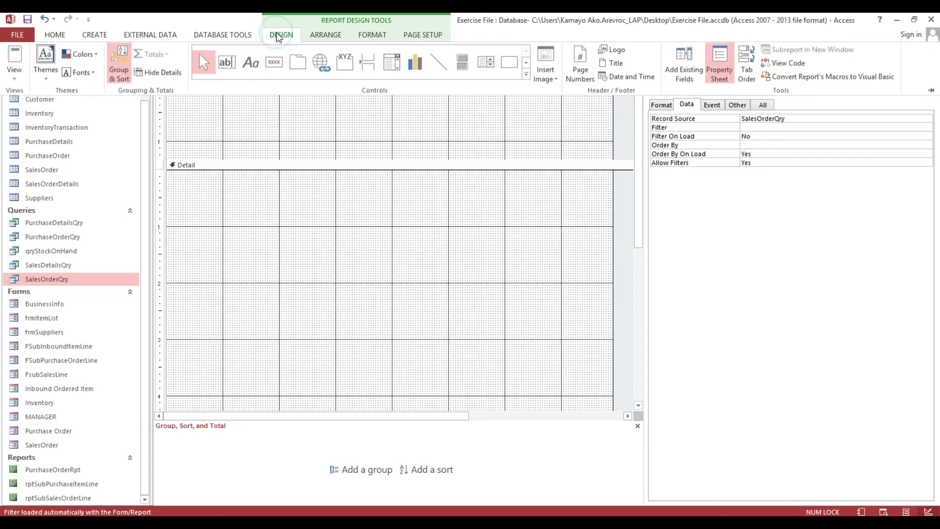
click(223, 67)
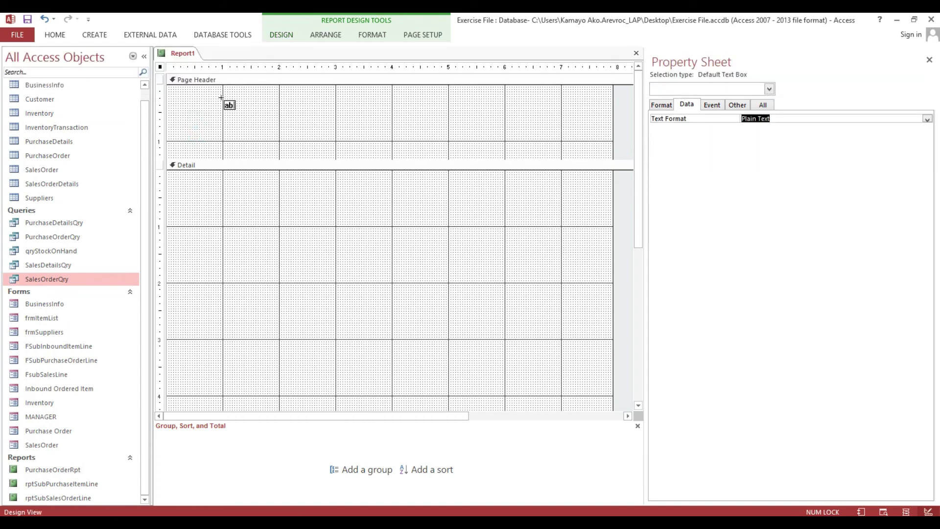
drag(216, 94, 300, 106)
click(188, 102)
double_click(188, 102)
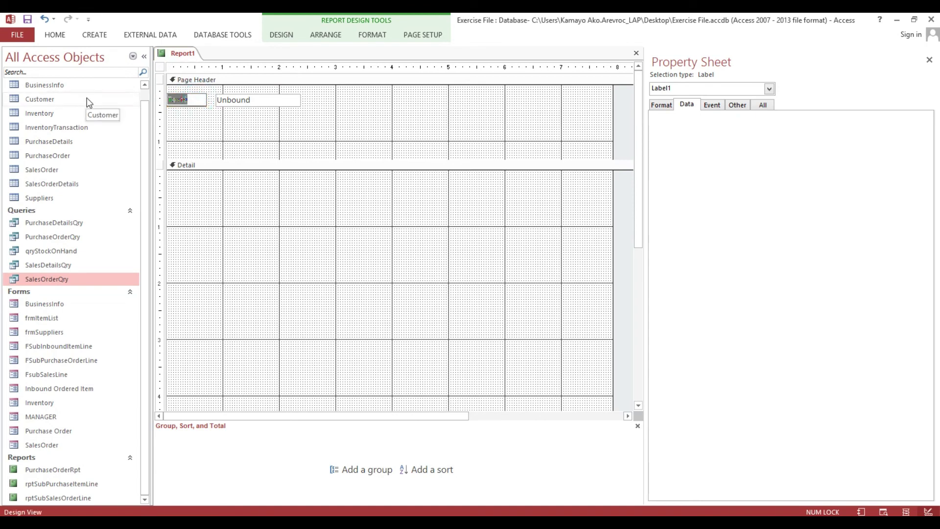
text(Date:)
Widen the unbound text box beside the Date: label
mouse_move(187, 116)
mouse_down()
mouse_move(226, 105)
mouse_move(229, 92)
mouse_up()
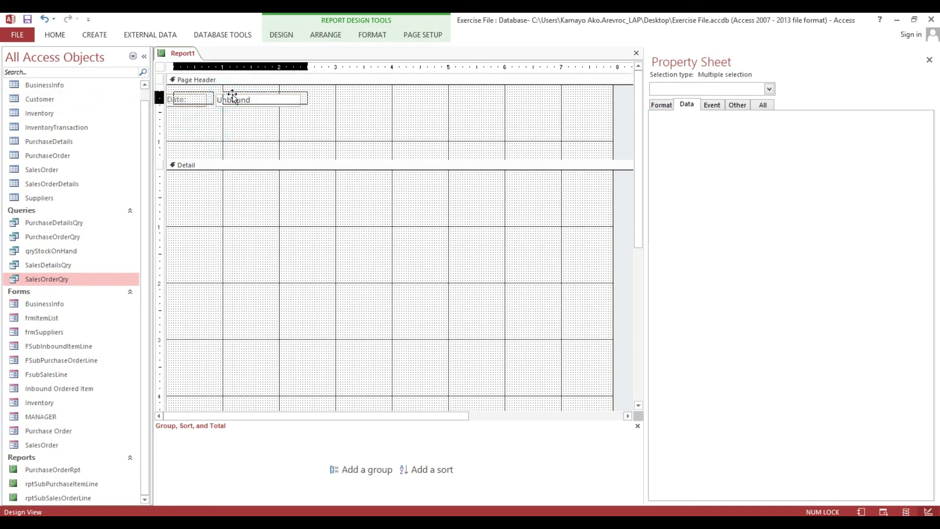
click(219, 112)
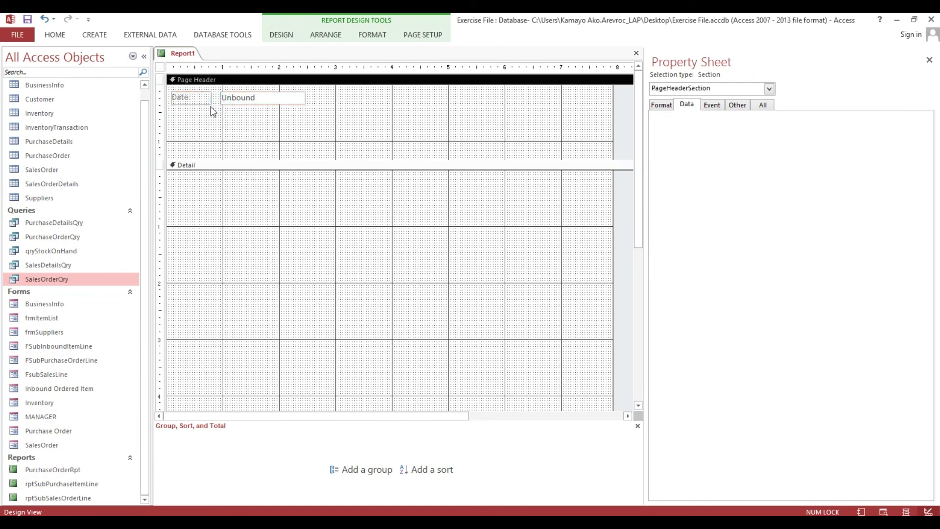
click(223, 99)
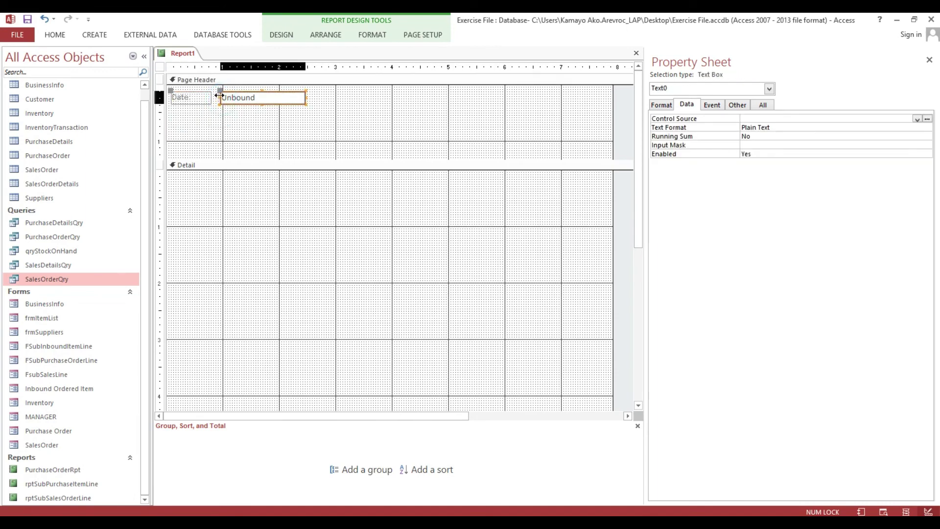
drag(219, 95, 215, 96)
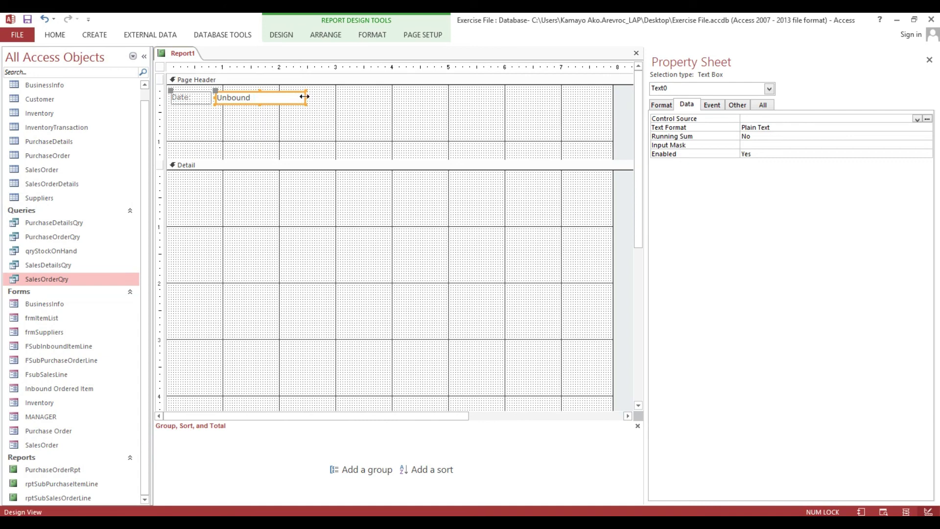
drag(304, 96, 323, 97)
click(188, 100)
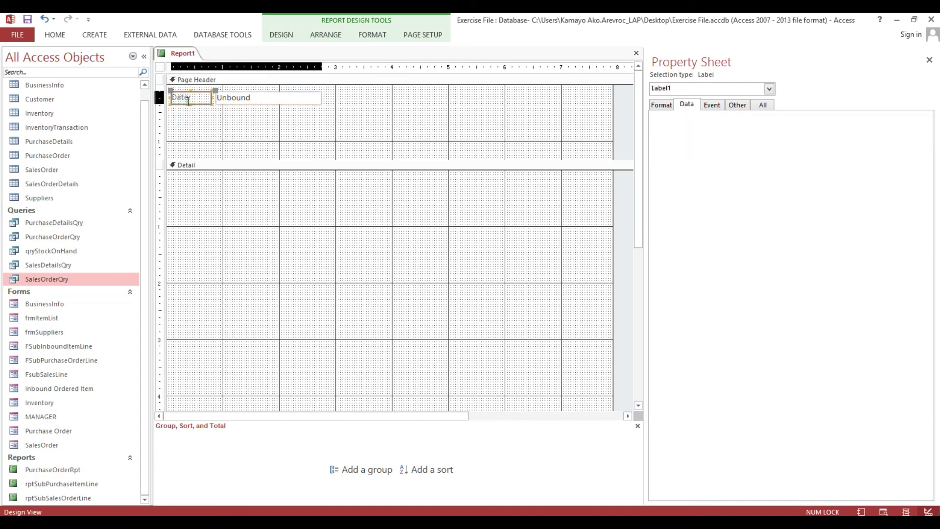
click(238, 98)
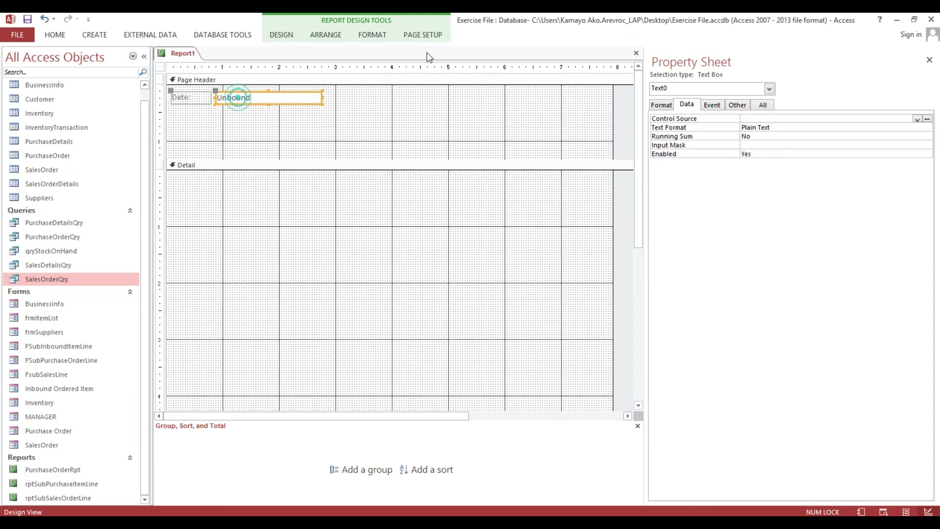
drag(321, 97, 338, 97)
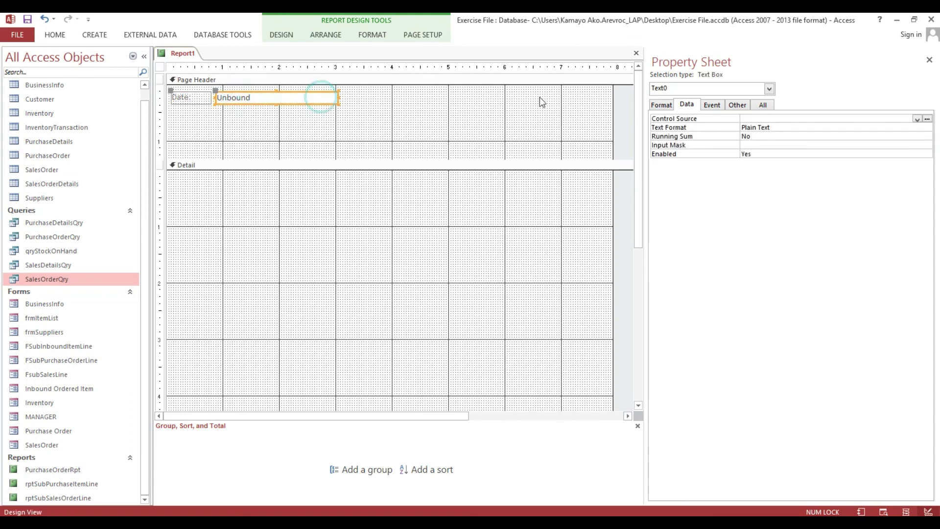
Set the text box Control Source to =Date() & ":" & Time()
click(798, 116)
text(=)
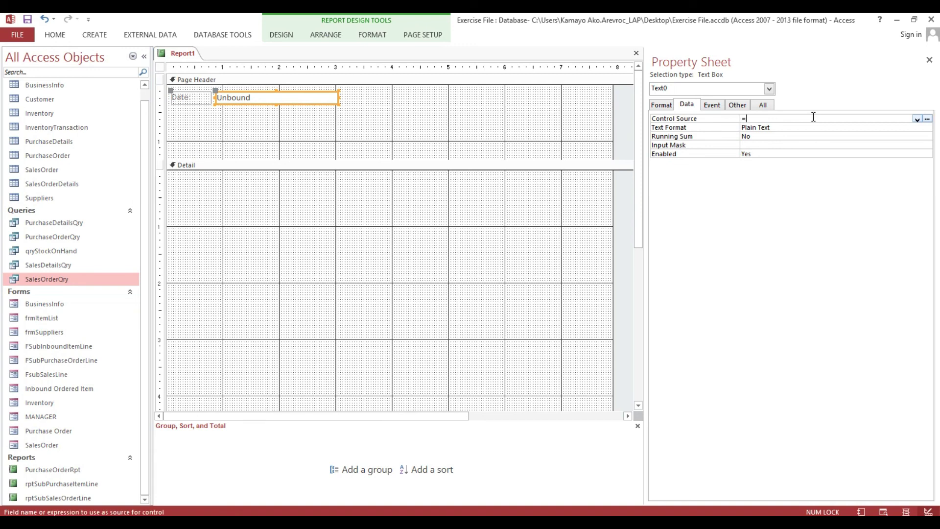
text(Dat)
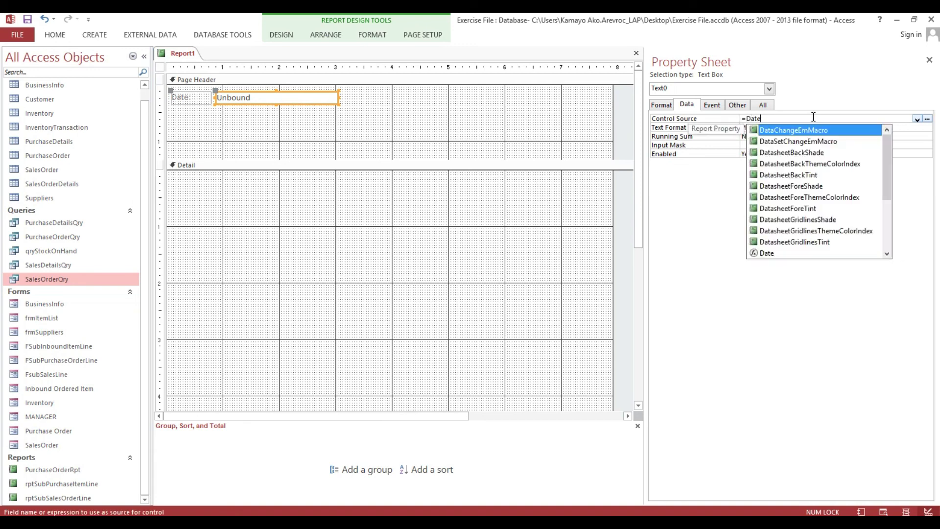
text(e)
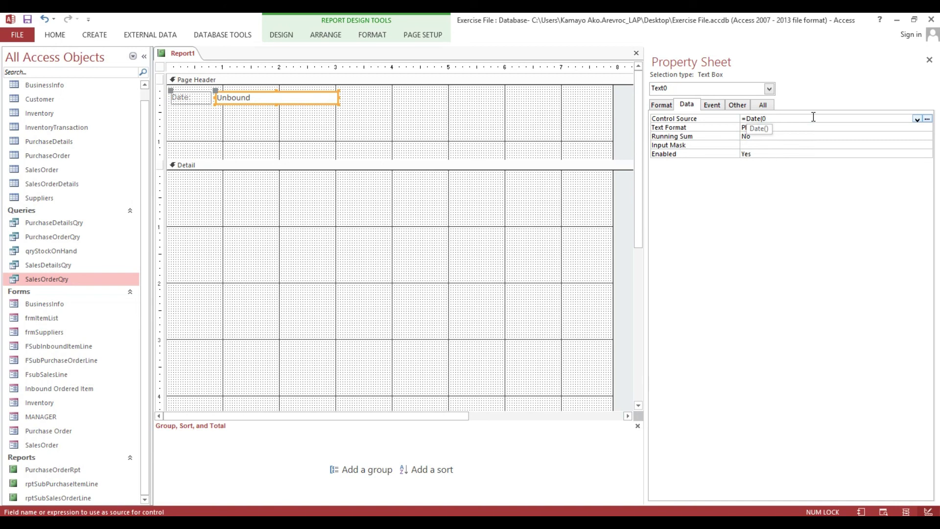
key(BackSpace)
text() )
text(& ":" & T)
text(ime)
text(()
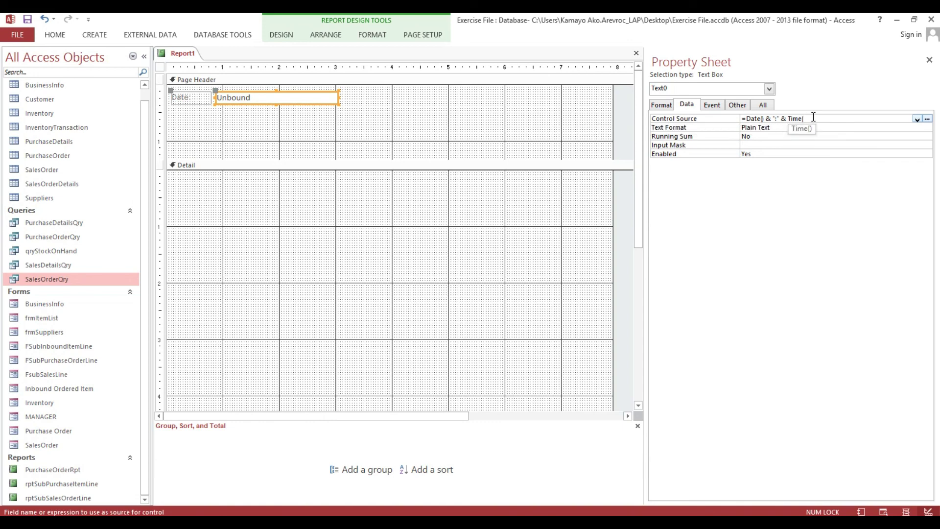
text())
click(824, 126)
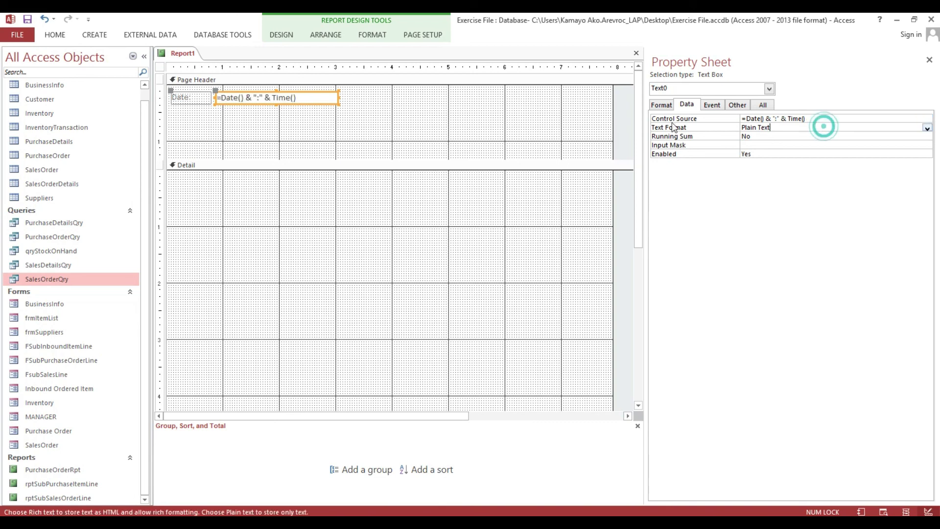
Select the Date label and date/time box together and open the font list
click(384, 118)
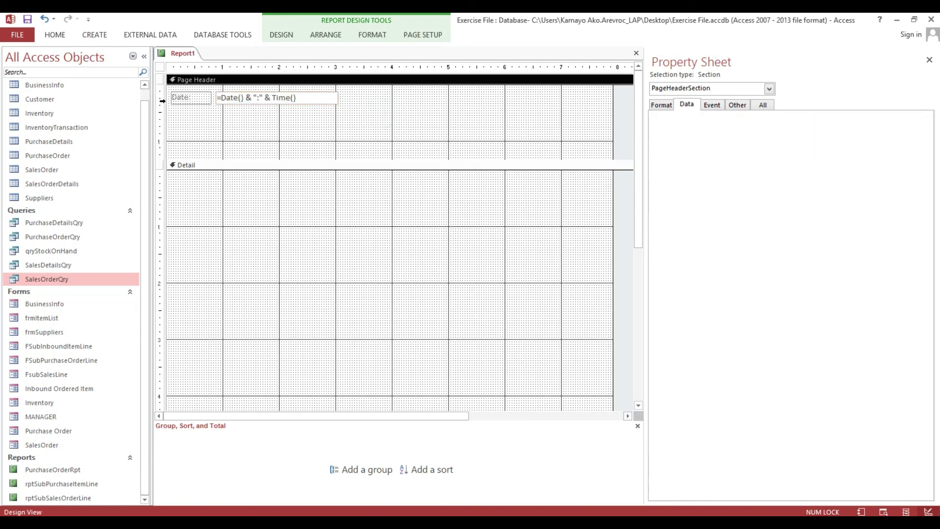
click(161, 100)
click(56, 35)
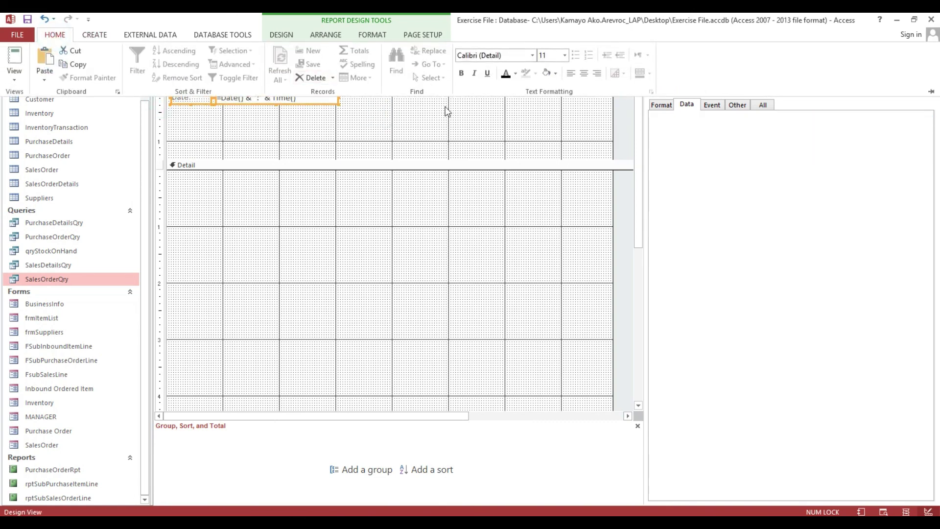
click(533, 56)
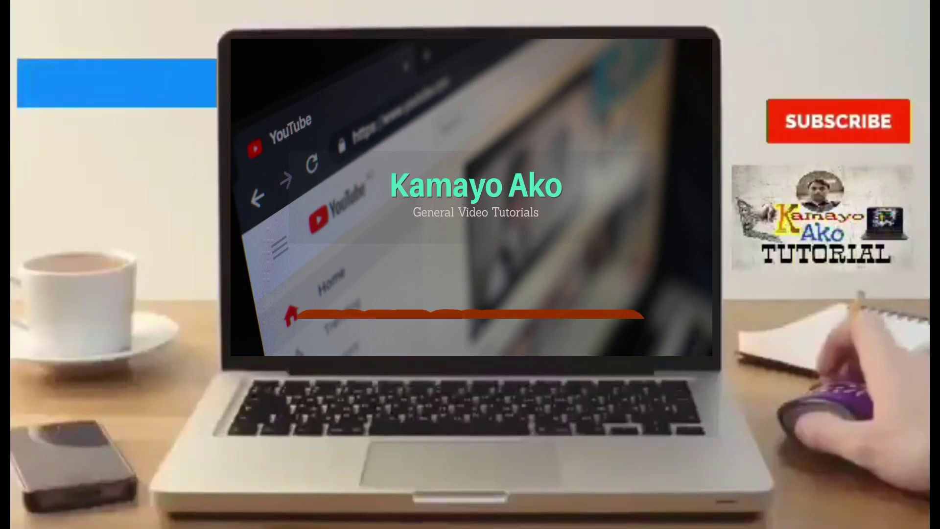